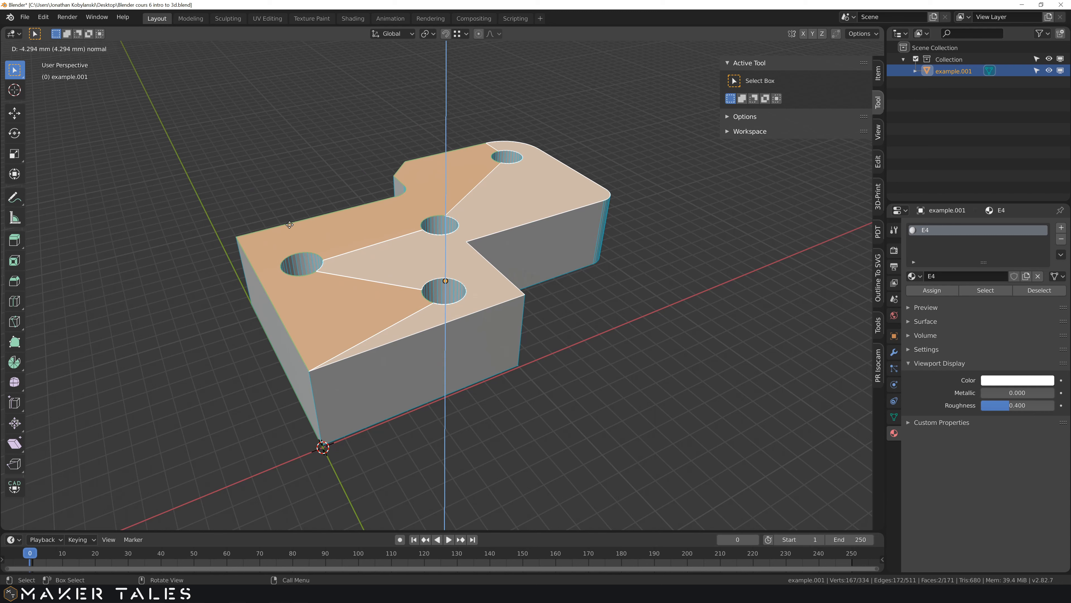
# - Extrude the selected profile faces by -10 mm along their normal so the body rises above the ground plane
pyautogui.write('10')
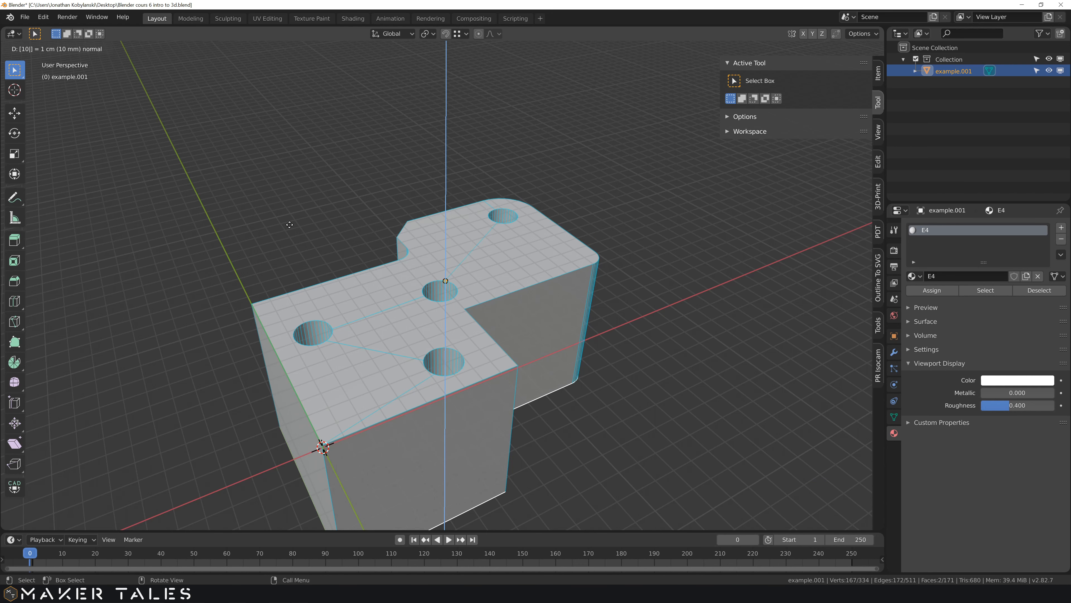
pyautogui.press('-')
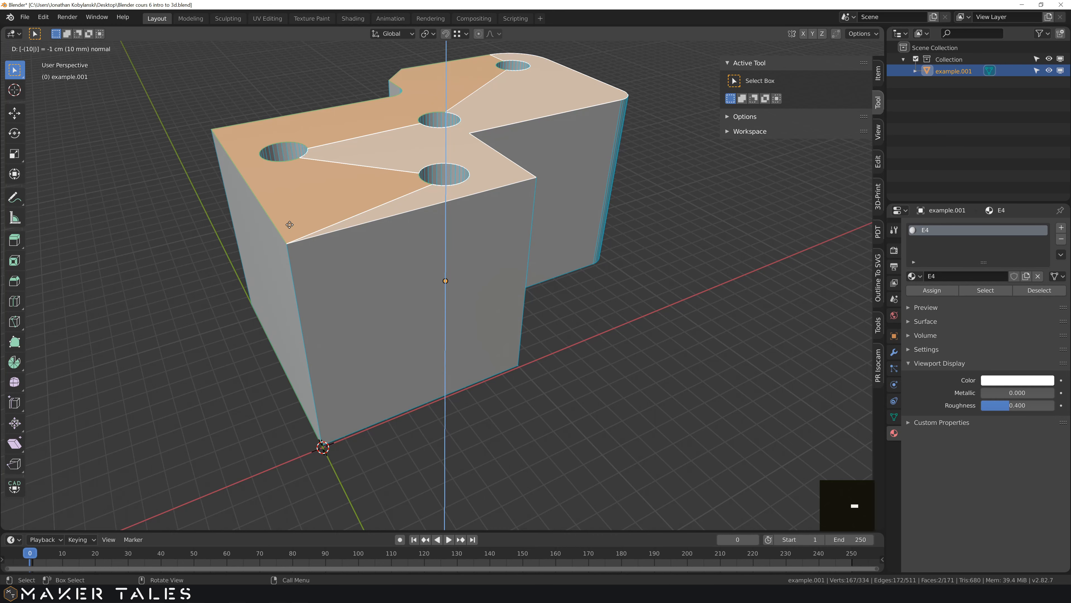
pyautogui.press('Return')
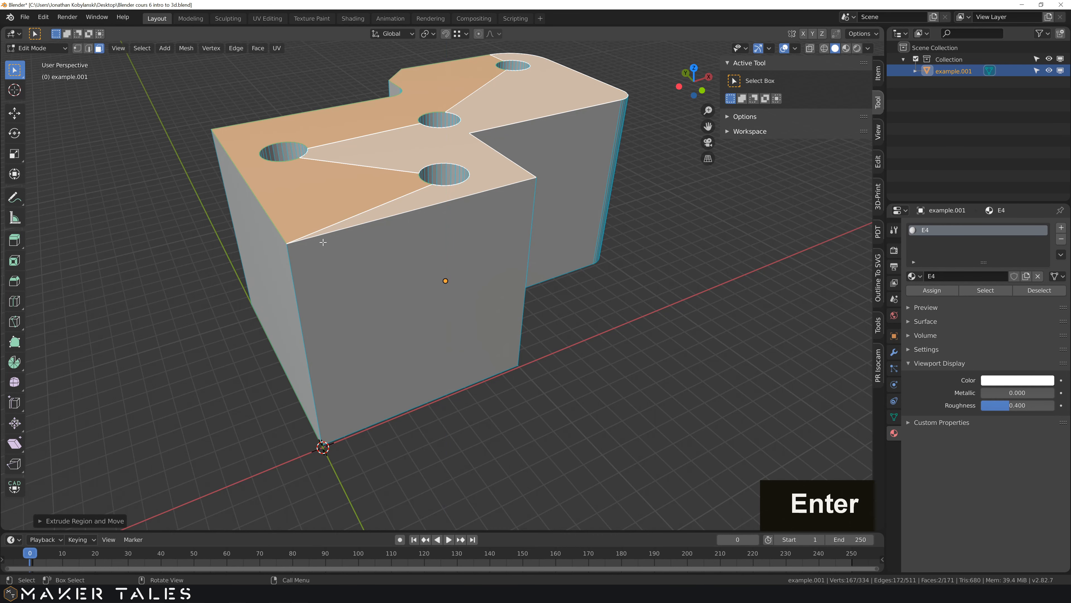
pyautogui.moveTo(292, 262); pyautogui.dragTo(370, 313, button='middle')
pyautogui.scroll(-3, 371, 313)
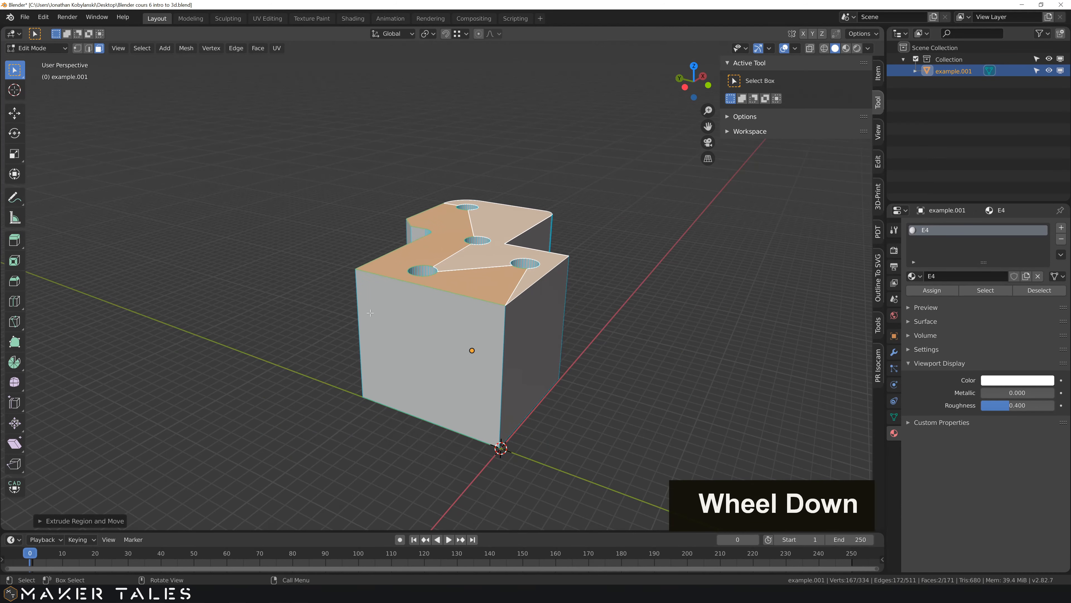
pyautogui.moveTo(380, 374)
pyautogui.mouseDown(button='middle')
pyautogui.moveTo(332, 374)
pyautogui.moveTo(389, 420)
pyautogui.moveTo(368, 456)
pyautogui.moveTo(314, 450)
pyautogui.moveTo(241, 421)
pyautogui.moveTo(202, 328)
pyautogui.moveTo(270, 308)
pyautogui.moveTo(328, 325)
pyautogui.moveTo(390, 380)
pyautogui.mouseUp(button='middle')
# - Switch to Object Mode and enable the Face Orientation overlay to inspect which way the part's faces point
pyautogui.press('Tab')
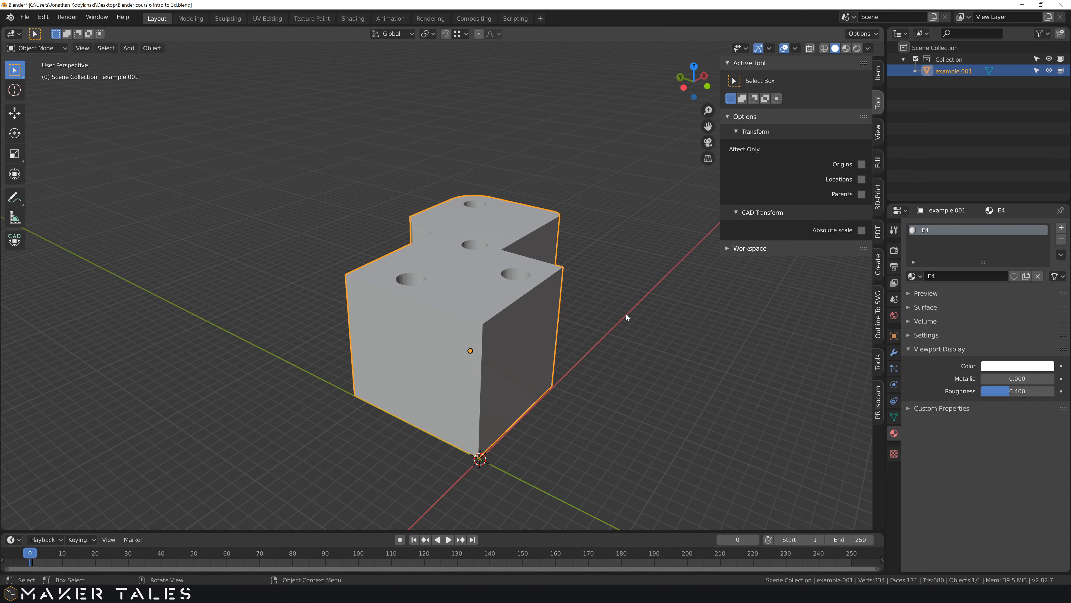
pyautogui.moveTo(626, 311); pyautogui.dragTo(589, 352, button='middle')
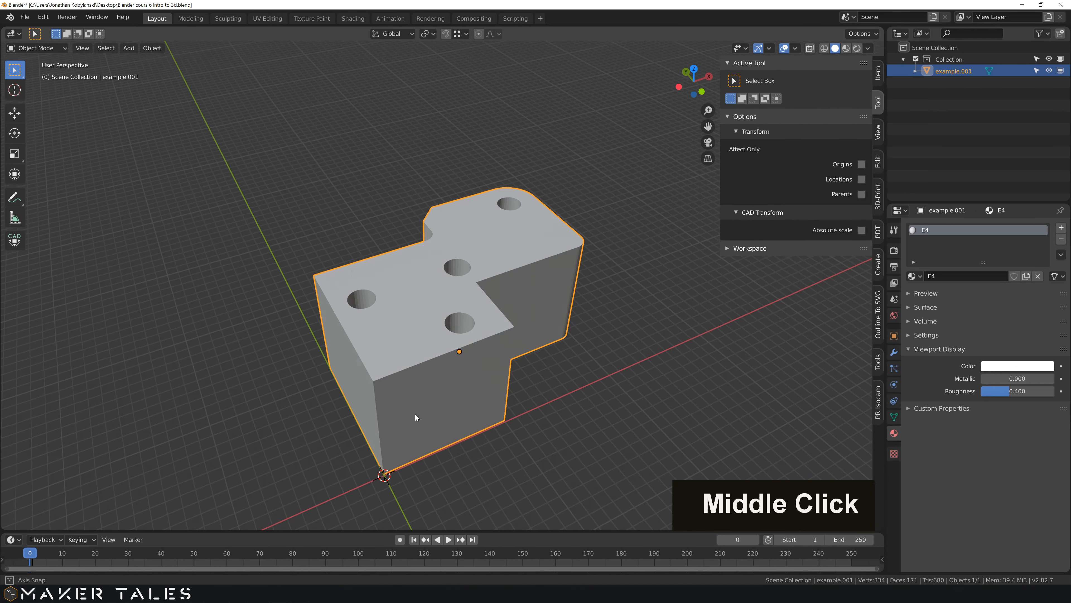
pyautogui.moveTo(416, 414); pyautogui.dragTo(463, 404, button='middle')
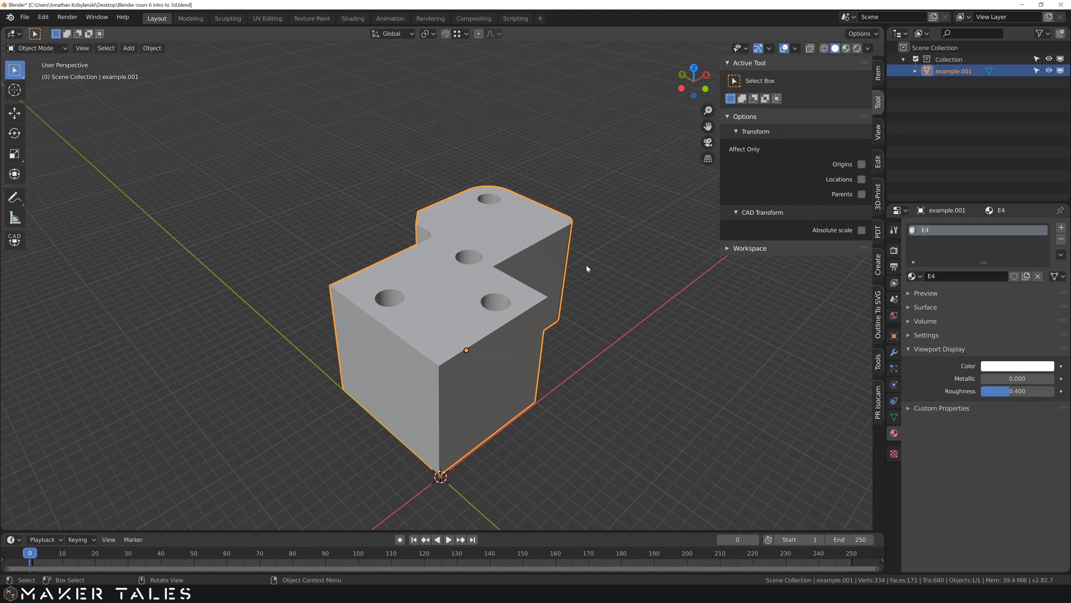
pyautogui.click(795, 51)
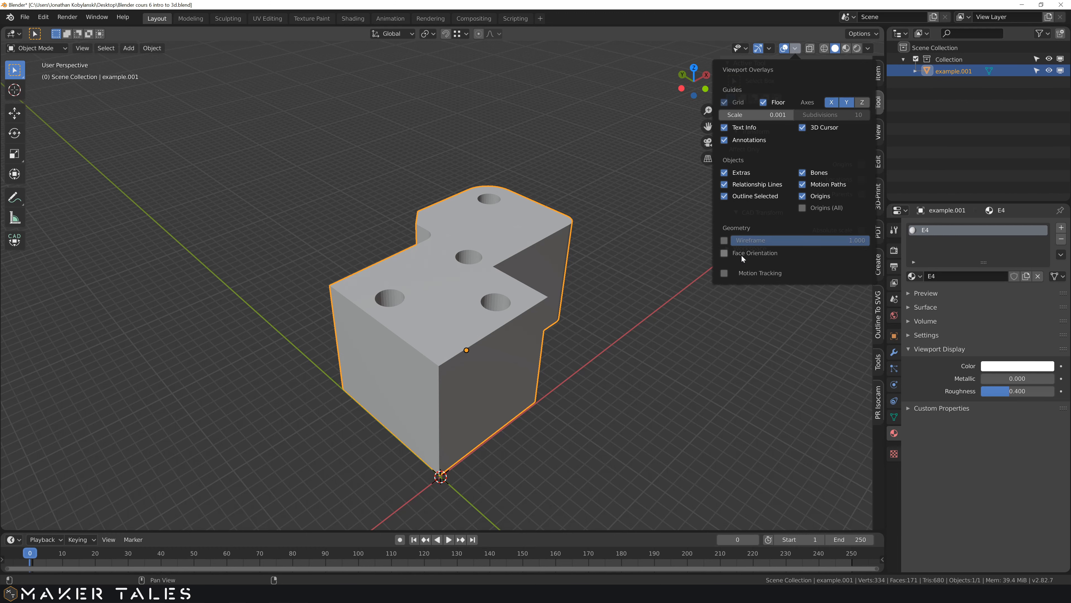
pyautogui.click(725, 252)
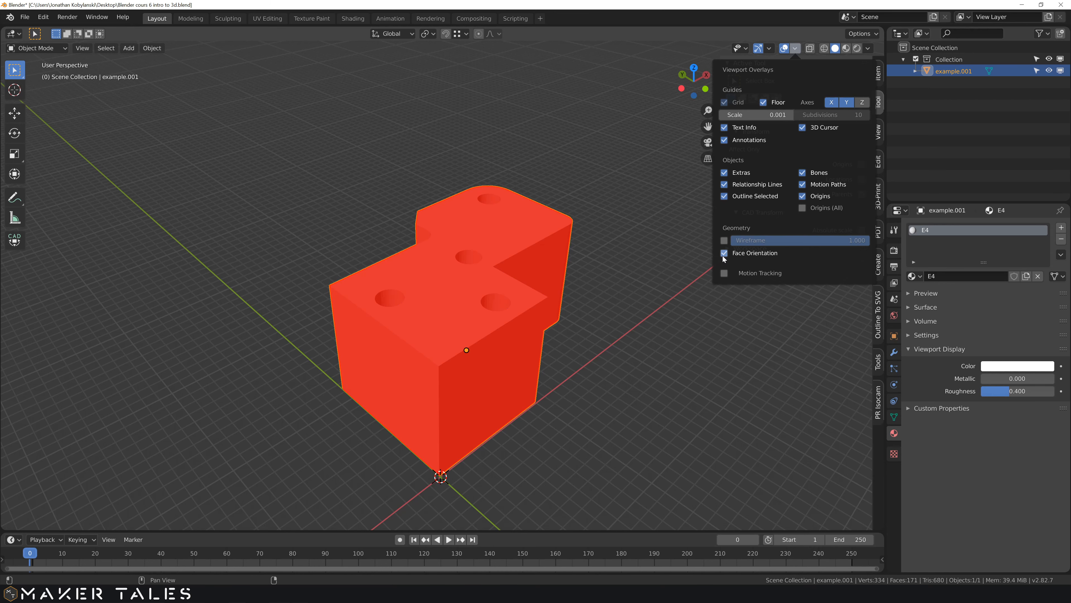
pyautogui.click(589, 350)
pyautogui.moveTo(590, 353)
pyautogui.mouseDown(button='middle')
pyautogui.moveTo(600, 354)
pyautogui.moveTo(550, 362)
pyautogui.moveTo(591, 358)
pyautogui.mouseUp(button='middle')
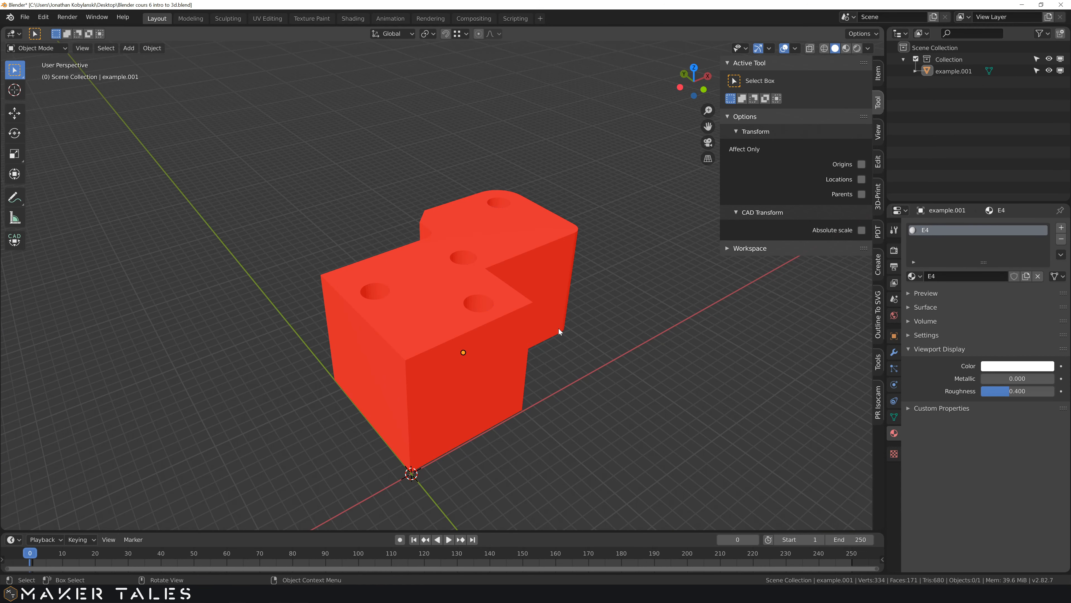
pyautogui.moveTo(555, 368); pyautogui.dragTo(537, 409, button='middle')
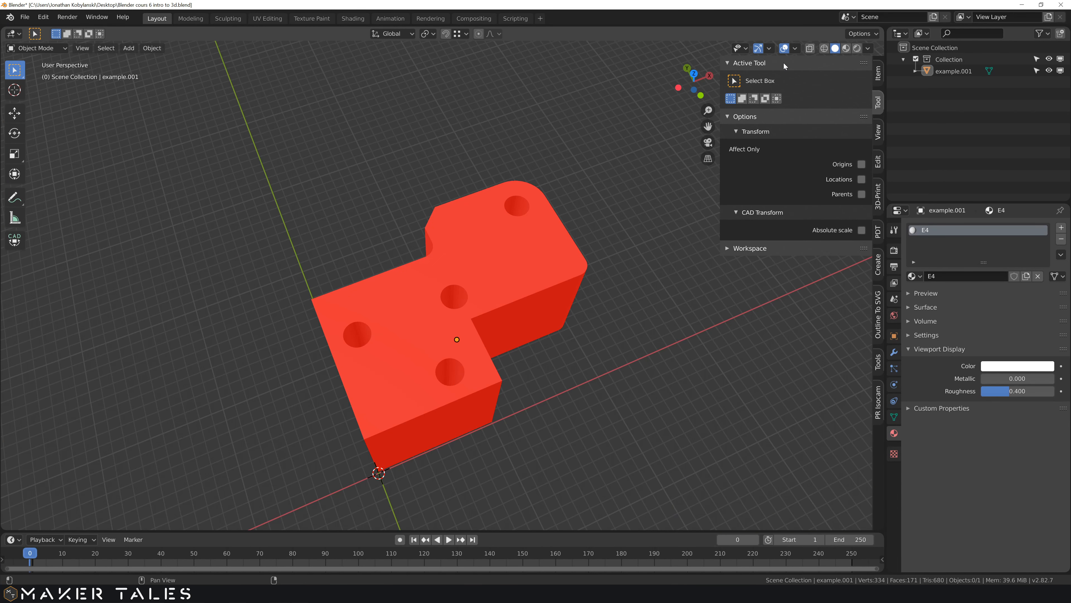
# - Disable the Face Orientation overlay and enter Edit Mode on the part with nothing selected
pyautogui.click(794, 49)
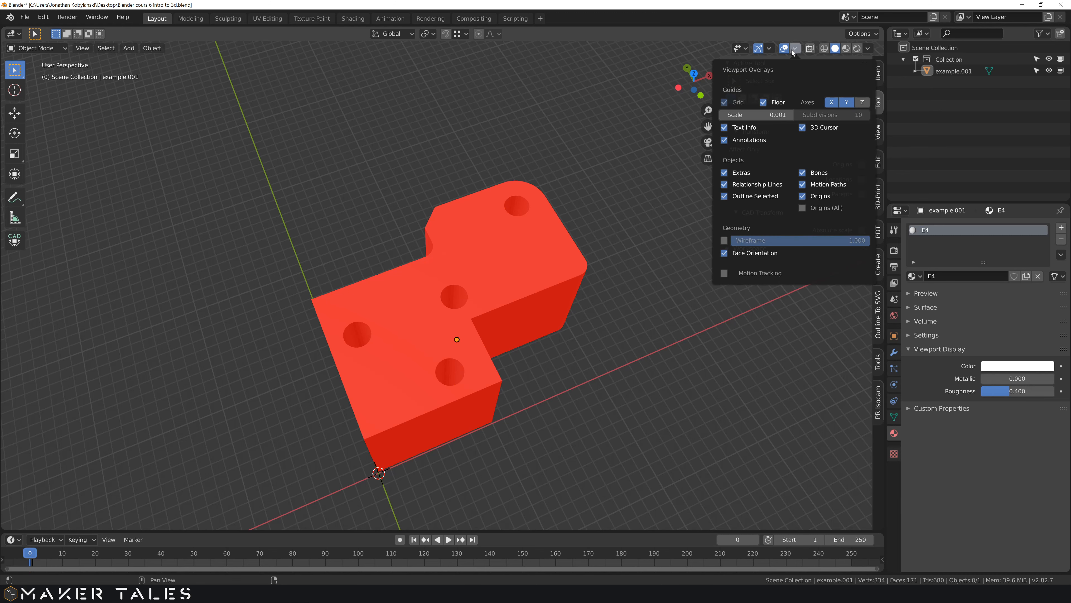
pyautogui.click(724, 253)
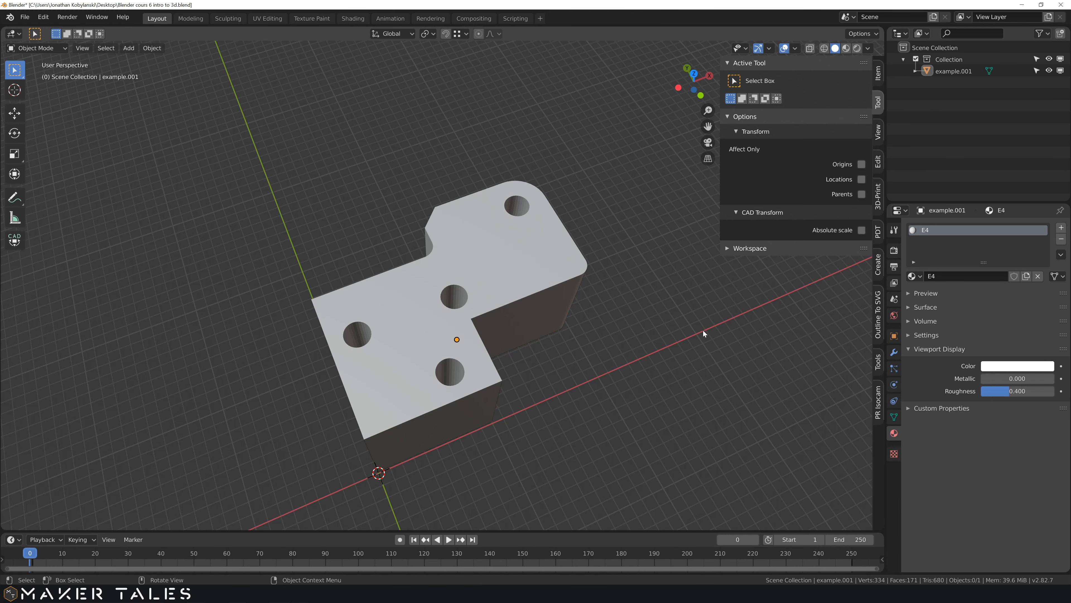
pyautogui.click(504, 268)
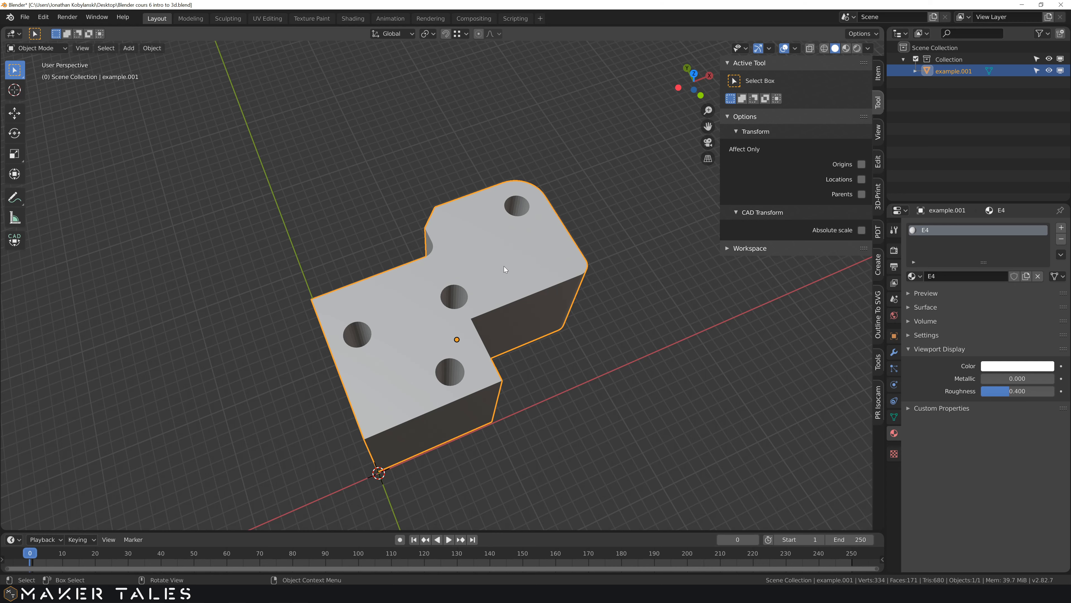
pyautogui.press('Tab')
pyautogui.moveTo(512, 363); pyautogui.dragTo(540, 316, button='middle')
pyautogui.press('a')
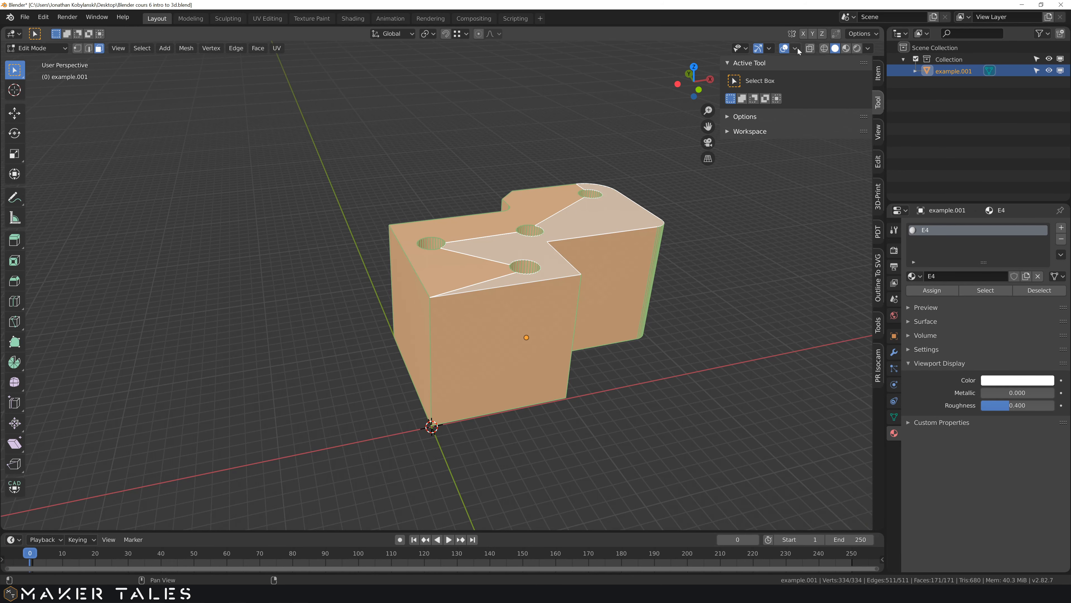
pyautogui.hotkey('alt', 'a')
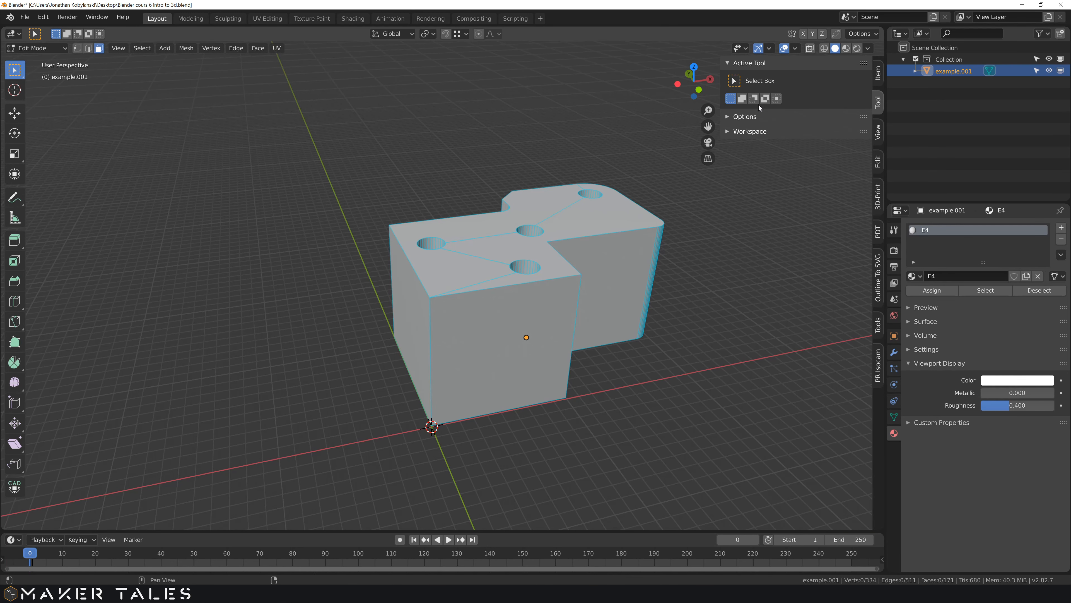
# - Display the face normals on the mesh with a size of 1.69 and examine the part's outer sides
pyautogui.click(795, 48)
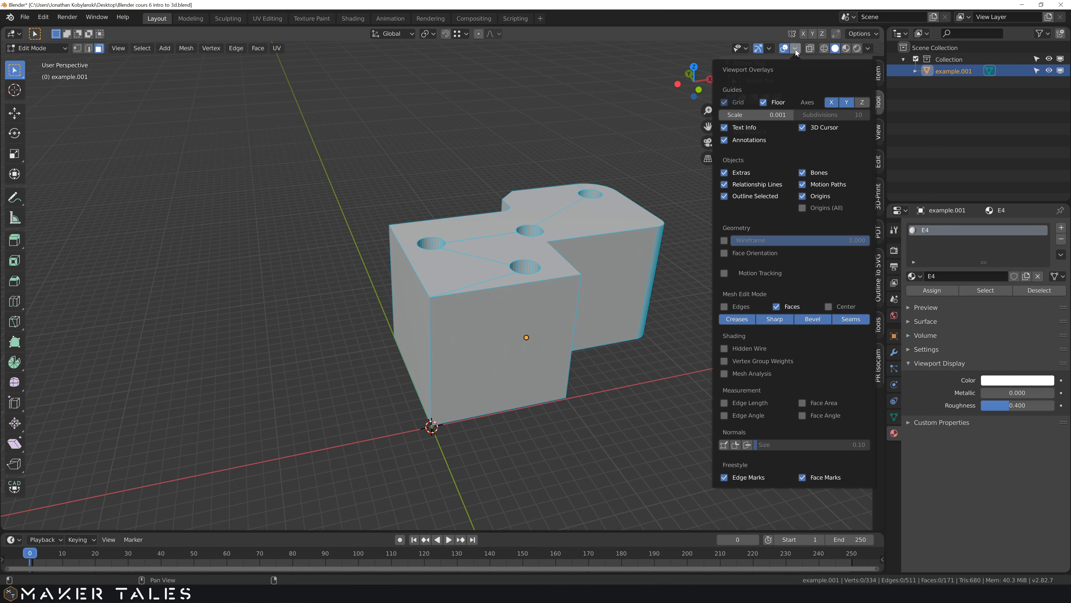
pyautogui.click(748, 446)
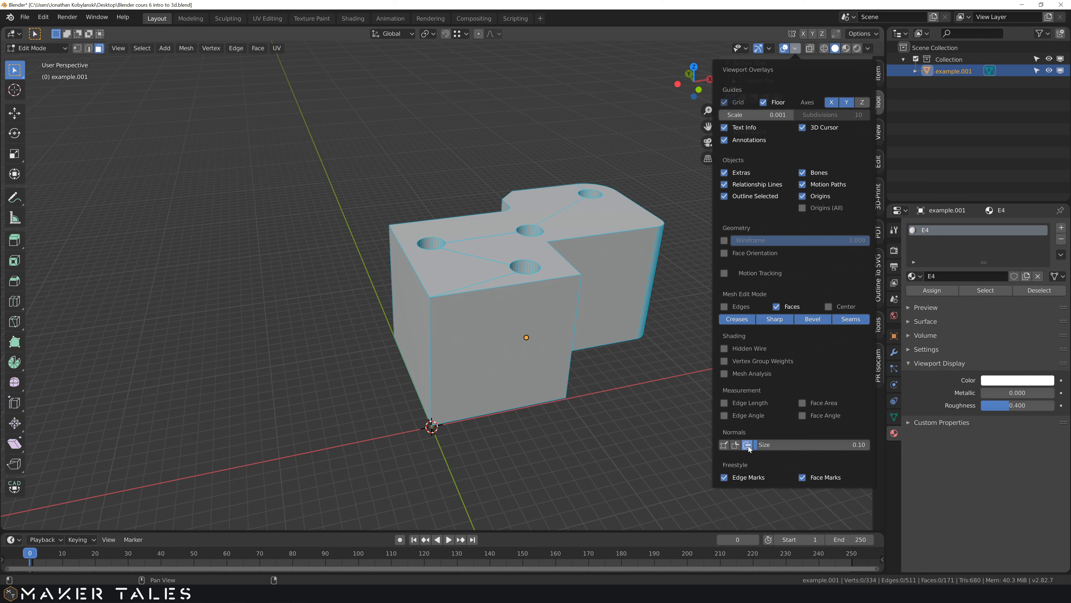
pyautogui.moveTo(754, 448); pyautogui.dragTo(852, 448)
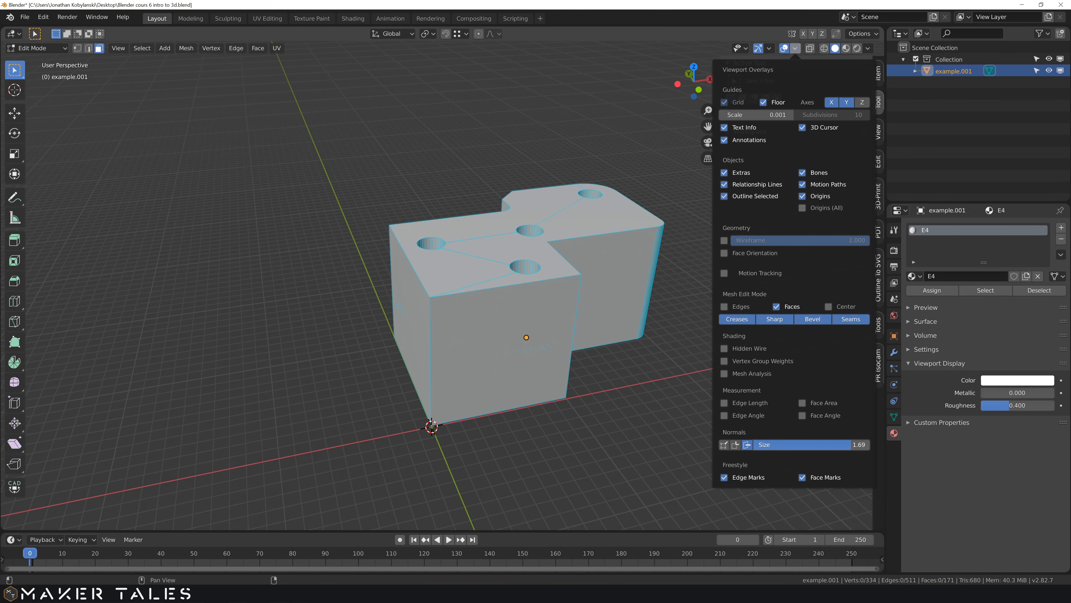
pyautogui.moveTo(608, 392); pyautogui.dragTo(609, 402, button='middle')
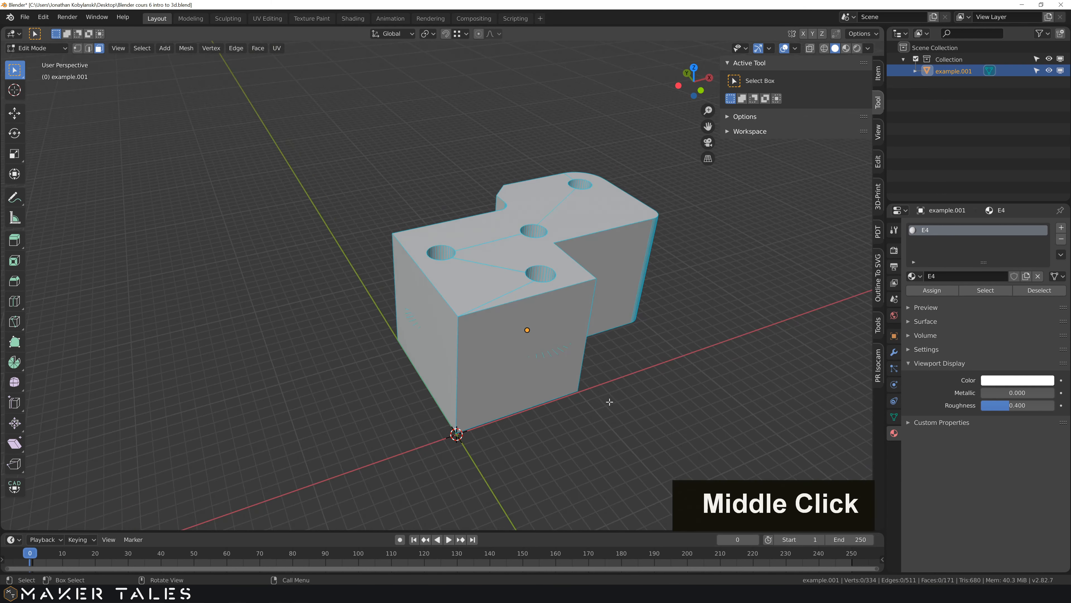
pyautogui.scroll(4, 565, 357)
pyautogui.keyDown('shift'); pyautogui.moveTo(567, 354); pyautogui.dragTo(511, 320, button='middle'); pyautogui.keyUp('shift')
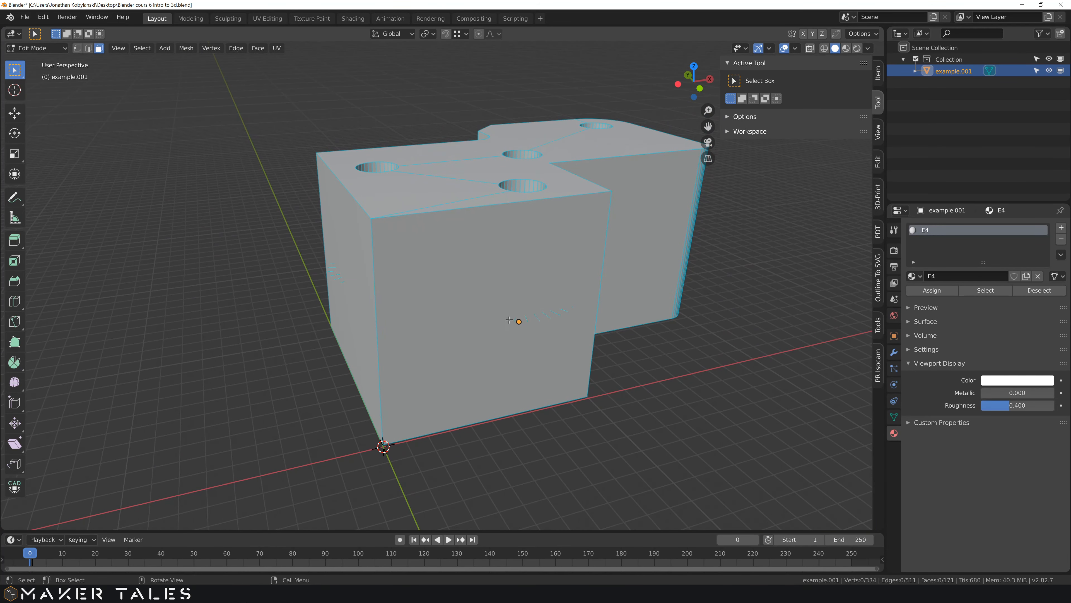
pyautogui.moveTo(525, 324); pyautogui.dragTo(533, 347, button='middle')
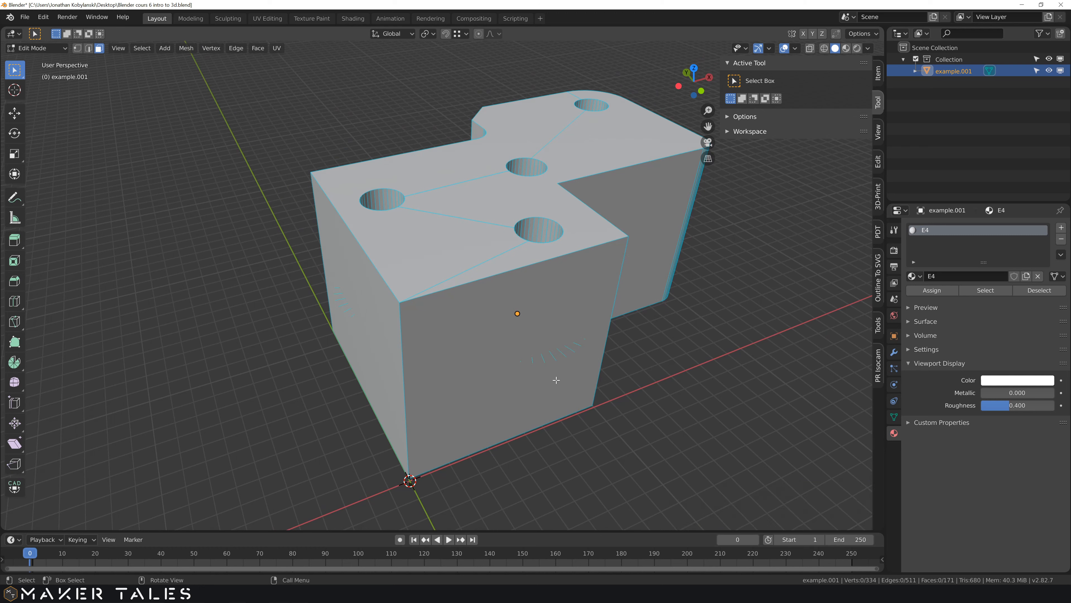
# - Delete the large front face along the X axis to look at the normals inside the part
pyautogui.click(478, 335)
pyautogui.click(388, 306)
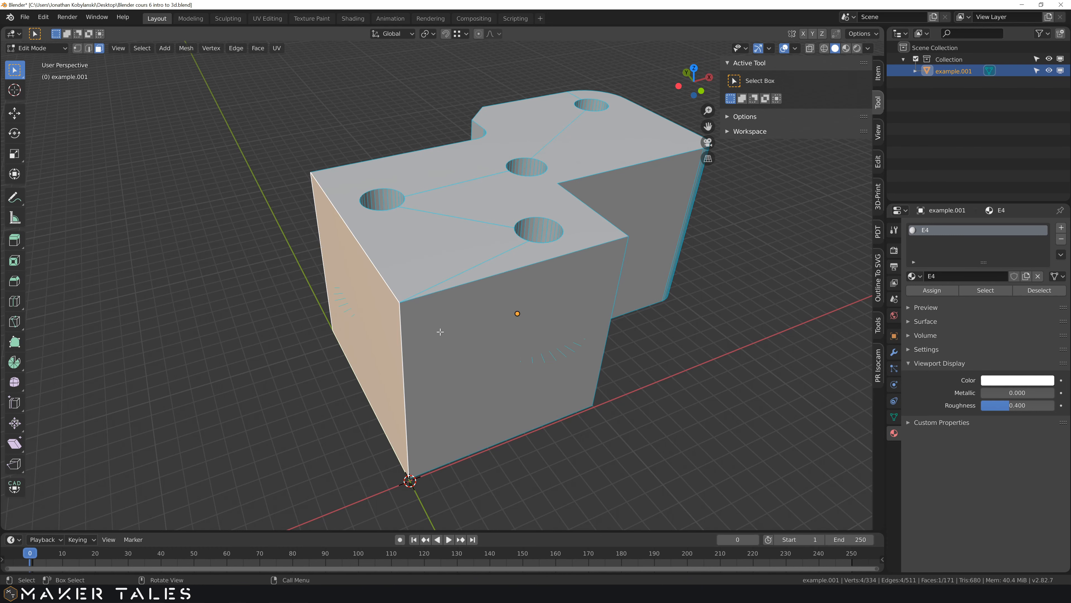
pyautogui.click(440, 332)
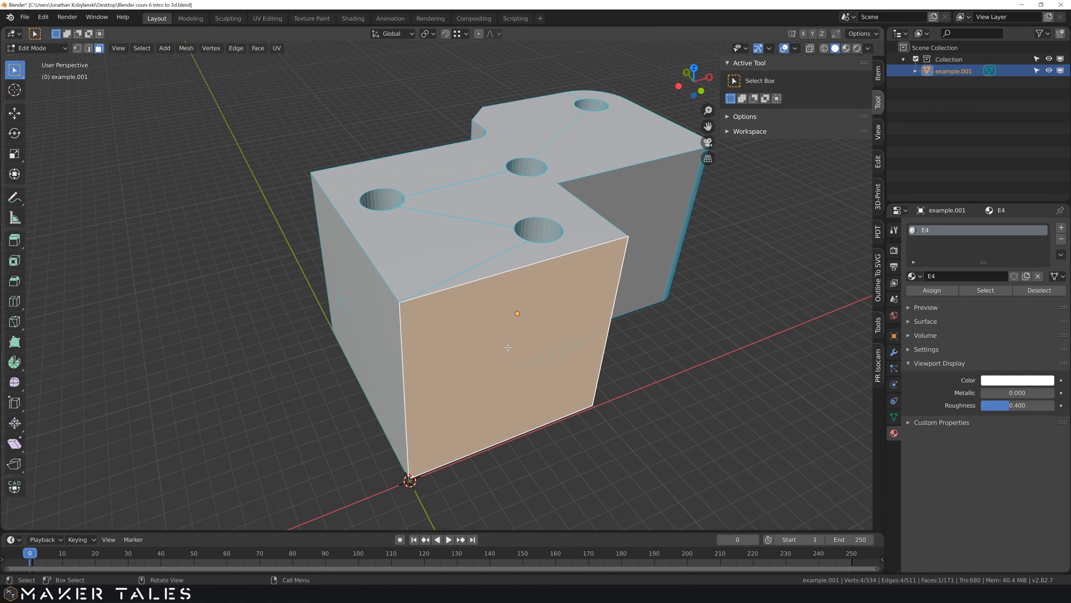
pyautogui.press('x')
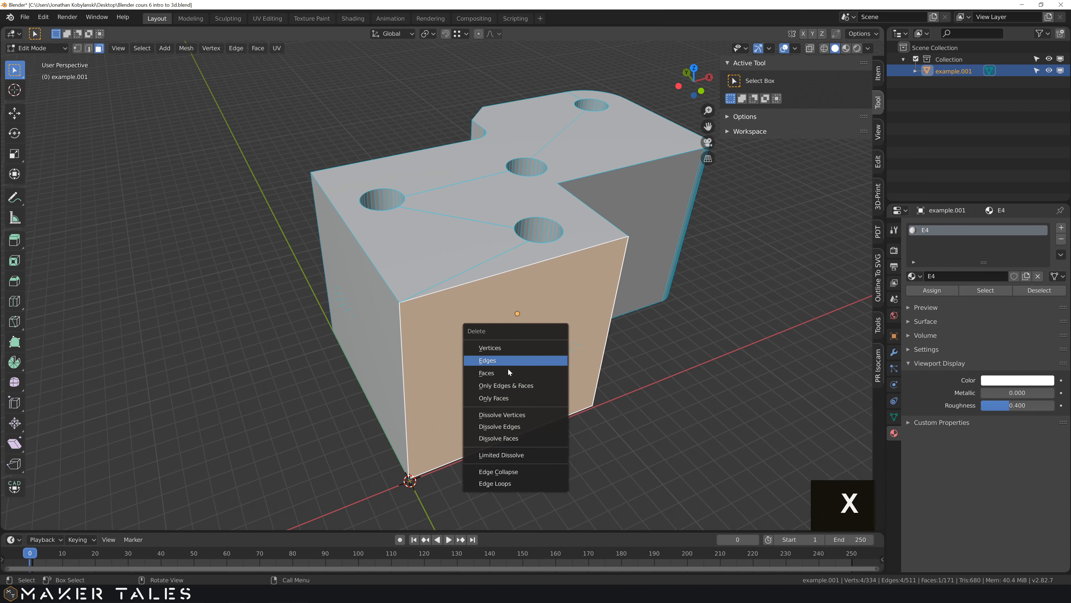
pyautogui.click(508, 371)
pyautogui.moveTo(619, 356); pyautogui.dragTo(645, 326, button='middle')
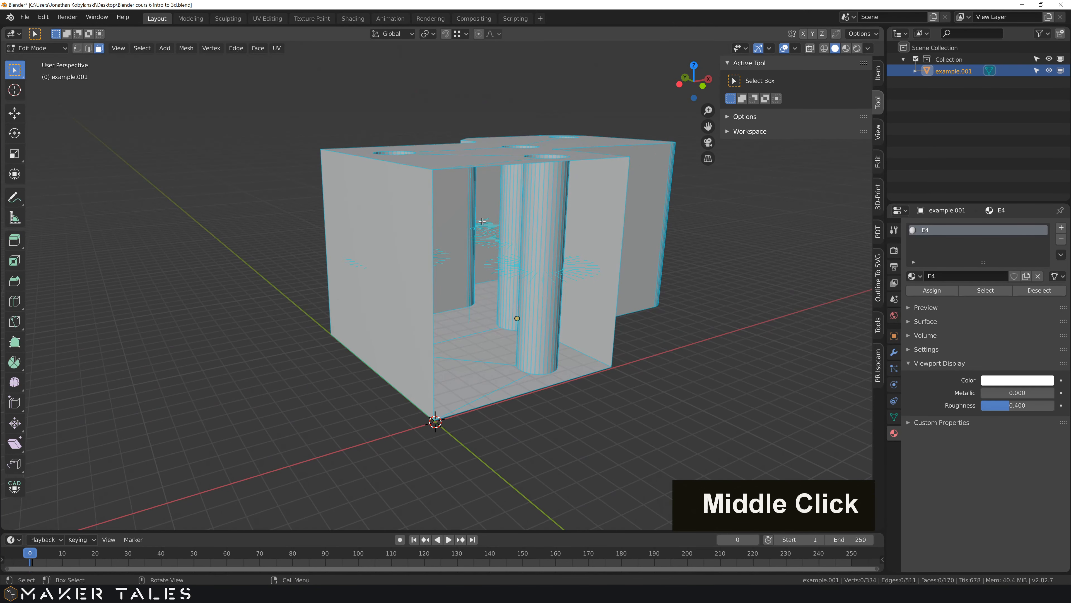
pyautogui.moveTo(482, 221); pyautogui.dragTo(483, 243, button='middle')
# - Undo the deletion of the front face and clear the face selection
pyautogui.hotkey('ctrl', 'z')
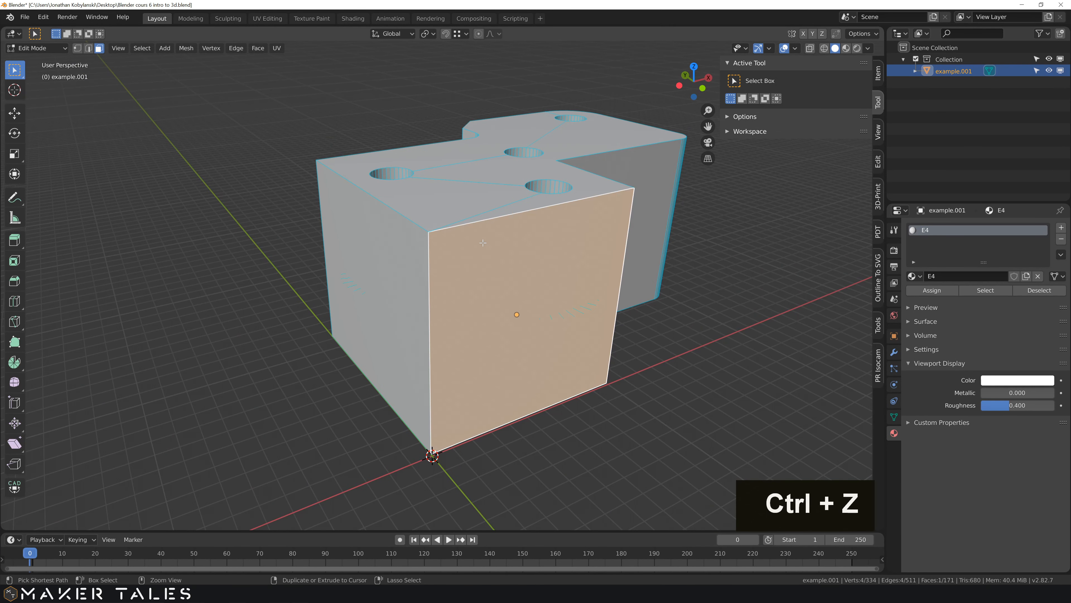
pyautogui.click(650, 334)
pyautogui.moveTo(650, 334); pyautogui.dragTo(621, 311, button='middle')
pyautogui.scroll(-2, 646, 347)
pyautogui.scroll(-2, 646, 347)
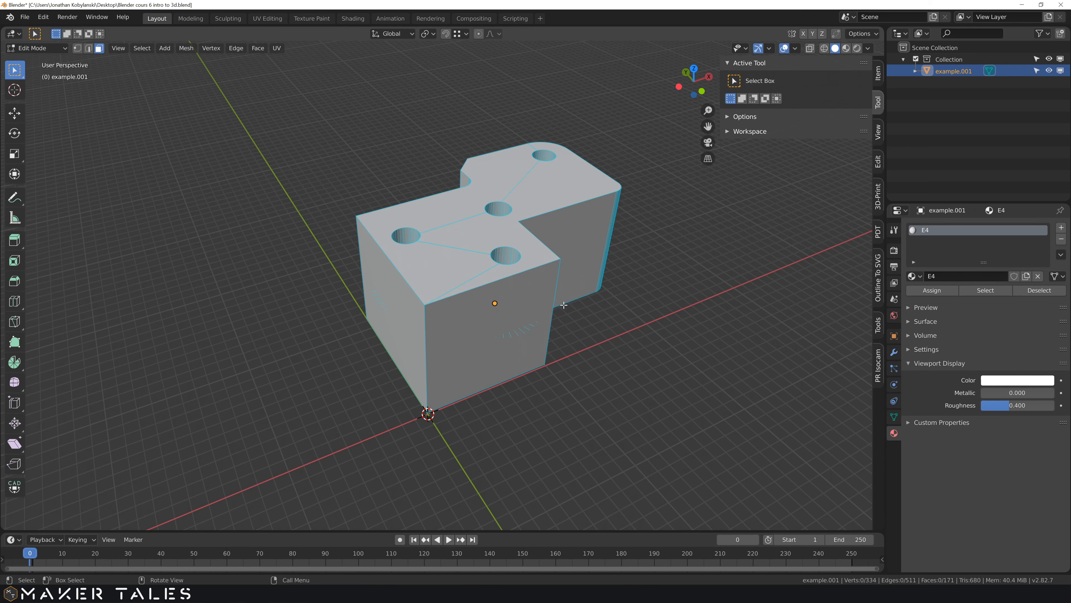
pyautogui.keyDown('shift'); pyautogui.moveTo(565, 306); pyautogui.dragTo(567, 321, button='middle'); pyautogui.keyUp('shift')
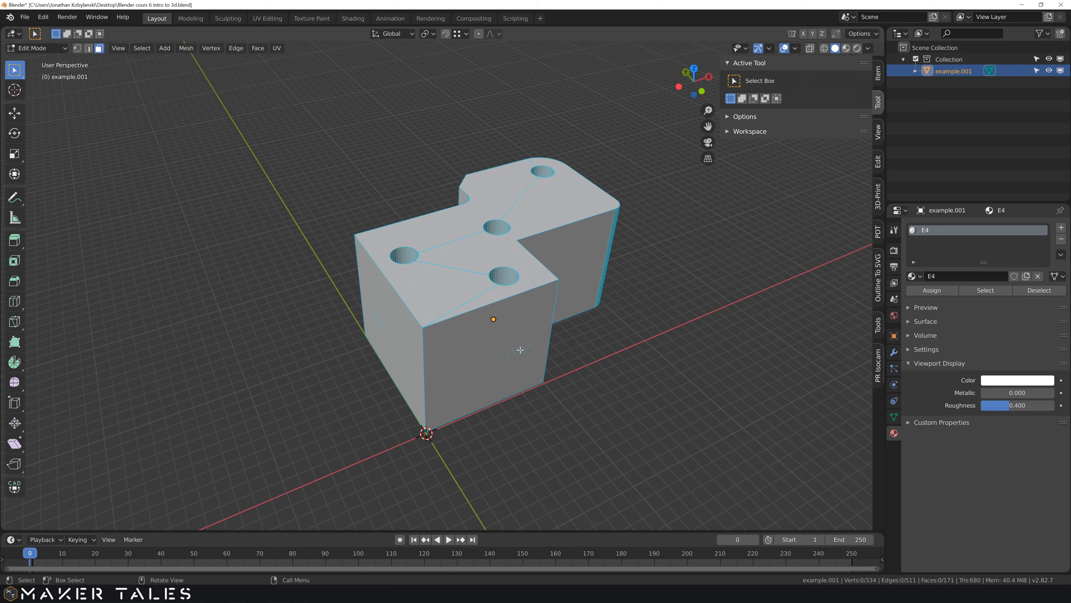
# - Recalculate the normals of all the part's faces, deselect everything and check the normal lines around the body
pyautogui.press('a')
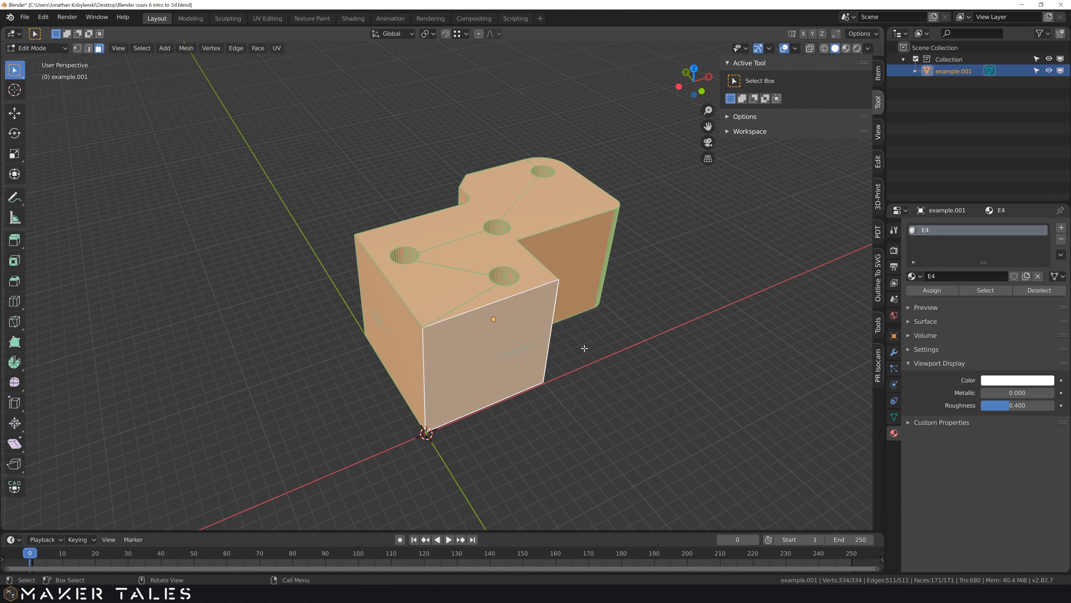
pyautogui.press('space')
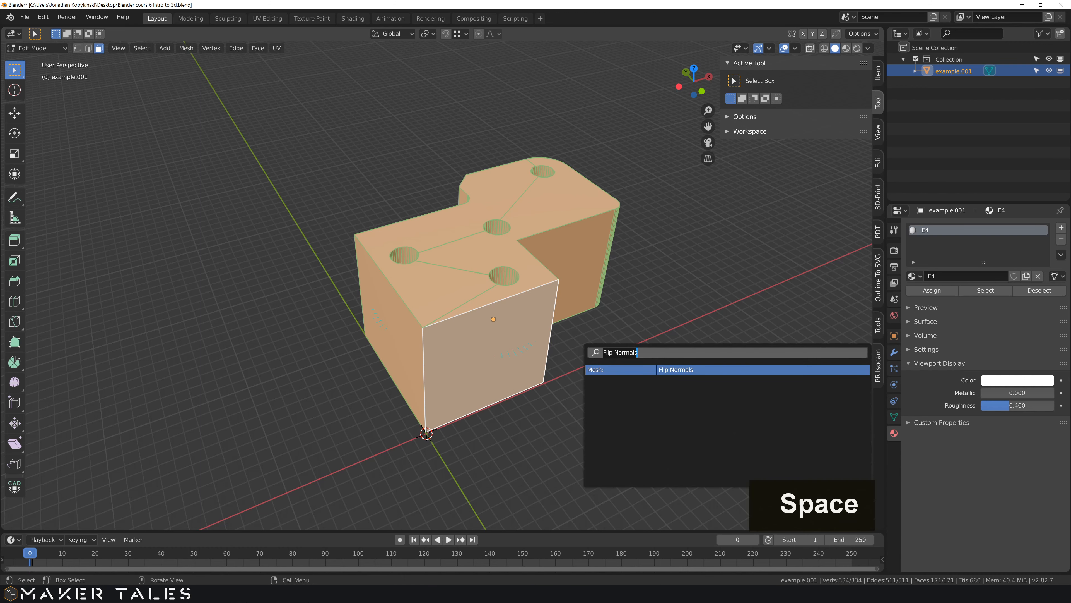
pyautogui.press('BackSpace')
pyautogui.write('re')
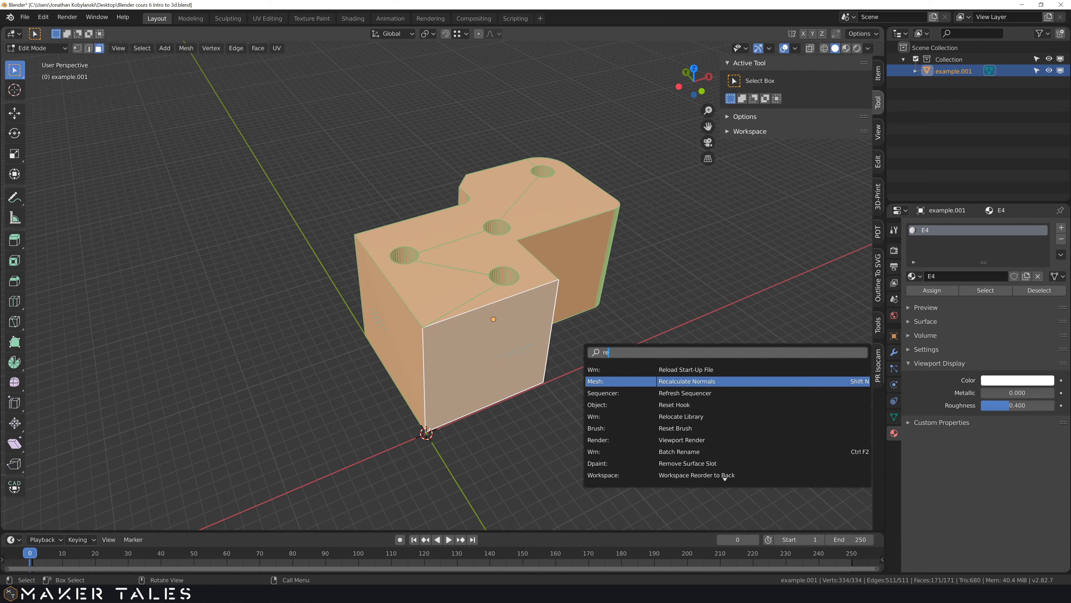
pyautogui.click(810, 382)
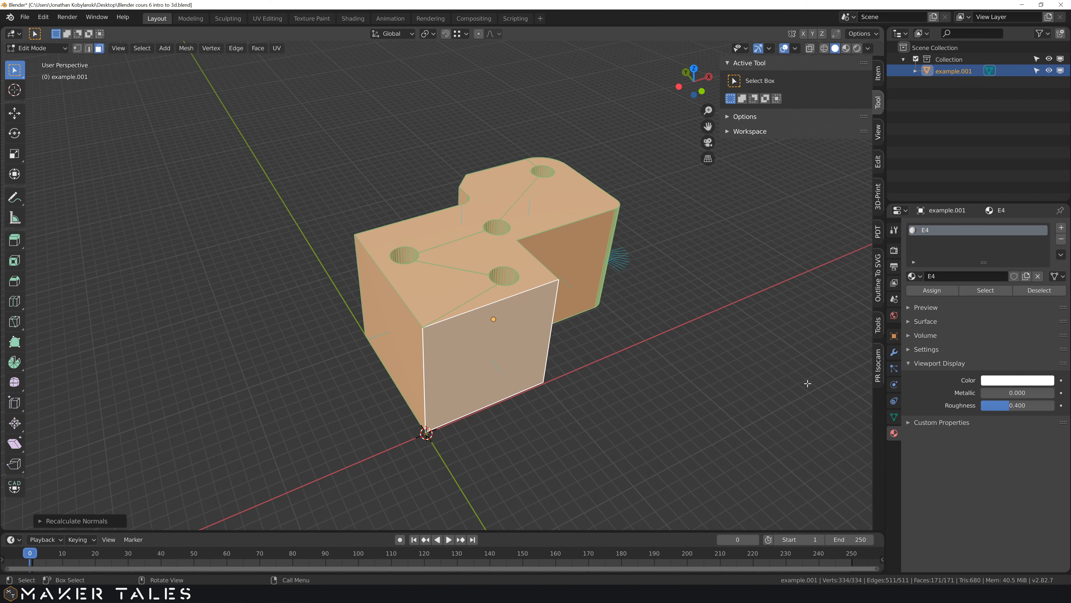
pyautogui.click(635, 379)
pyautogui.moveTo(589, 368); pyautogui.dragTo(544, 333, button='middle')
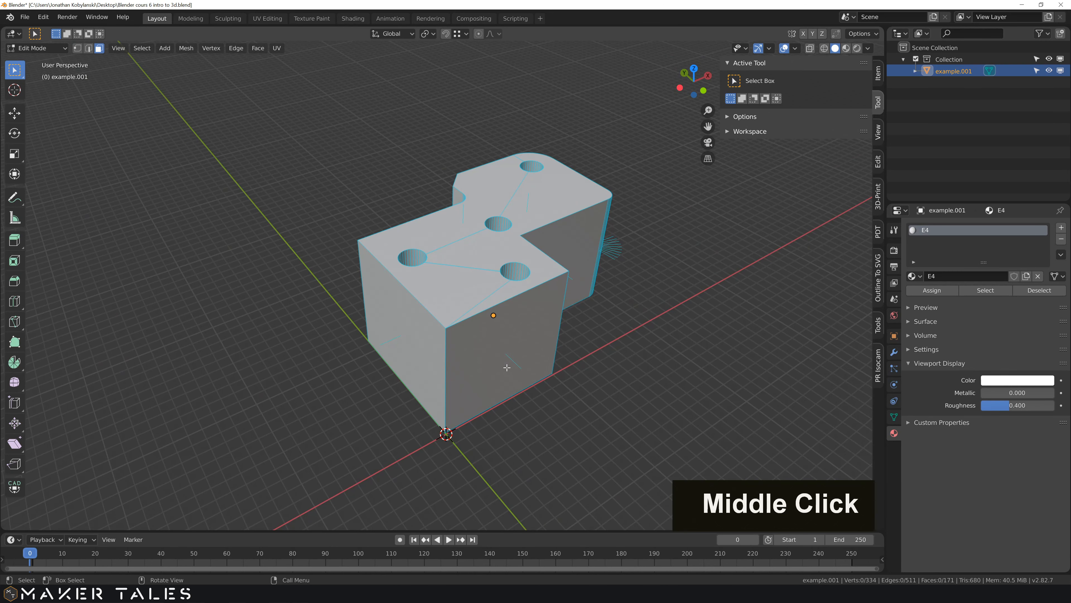
pyautogui.moveTo(546, 291); pyautogui.dragTo(602, 317, button='middle')
pyautogui.scroll(2, 545, 301)
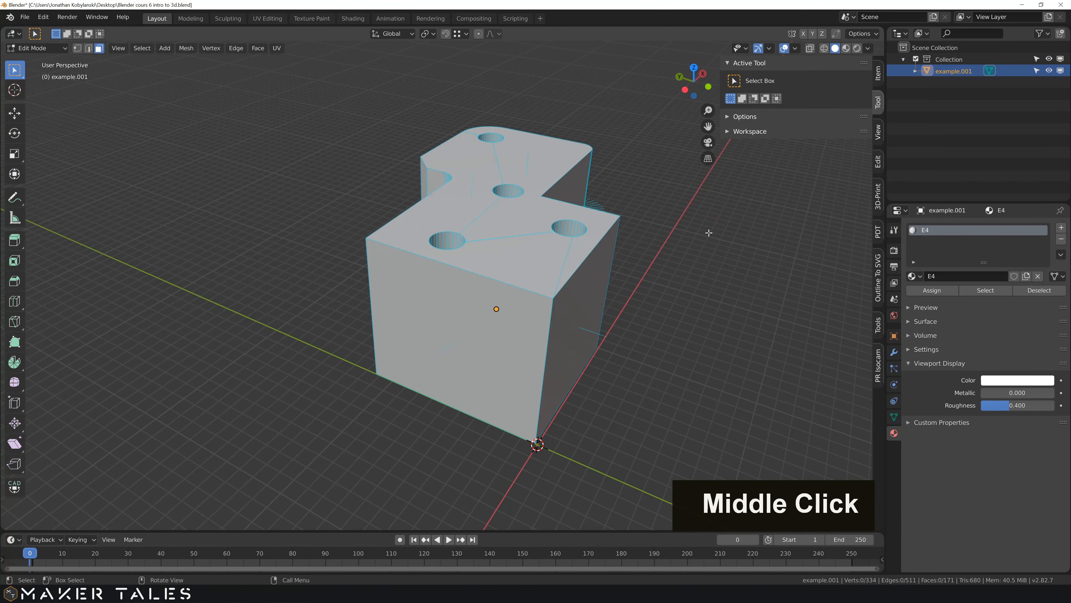
# - Turn on the Face Orientation overlay and examine the colouring of the part's outer faces
pyautogui.click(794, 48)
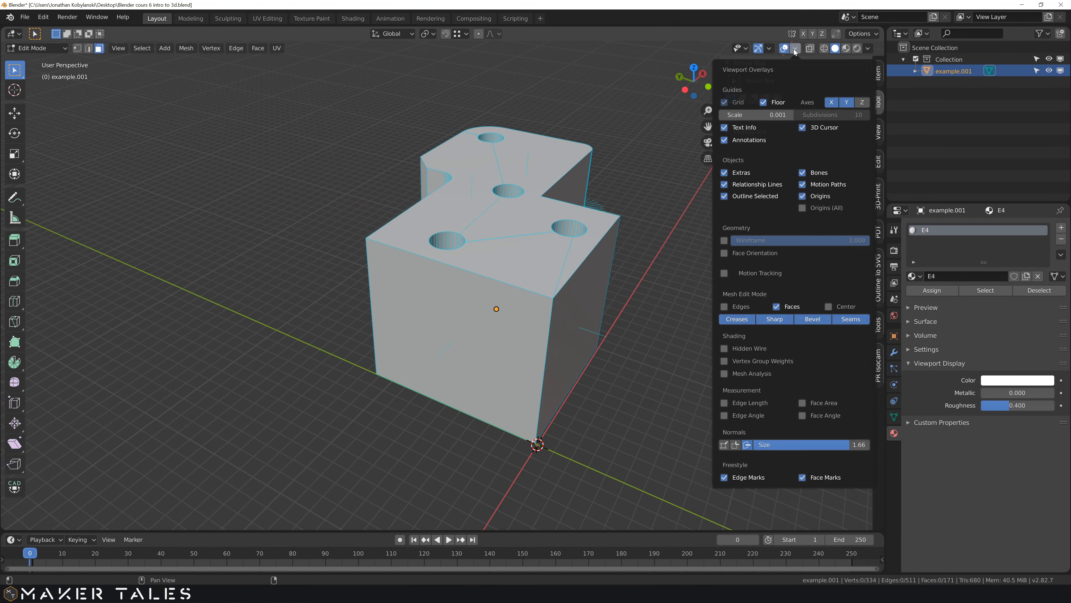
pyautogui.click(725, 253)
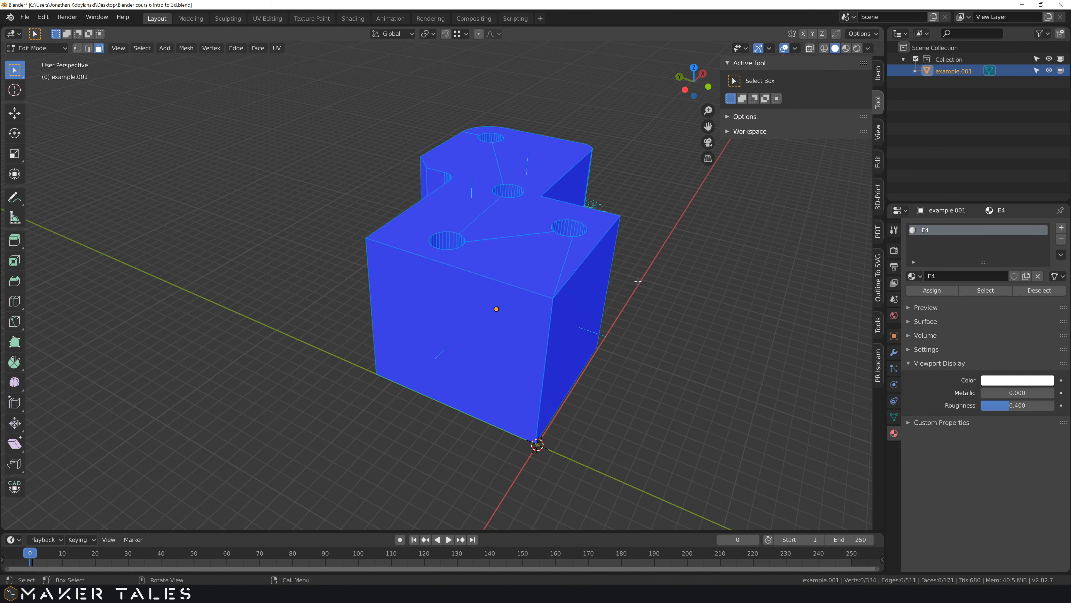
pyautogui.moveTo(679, 300); pyautogui.dragTo(604, 314, button='middle')
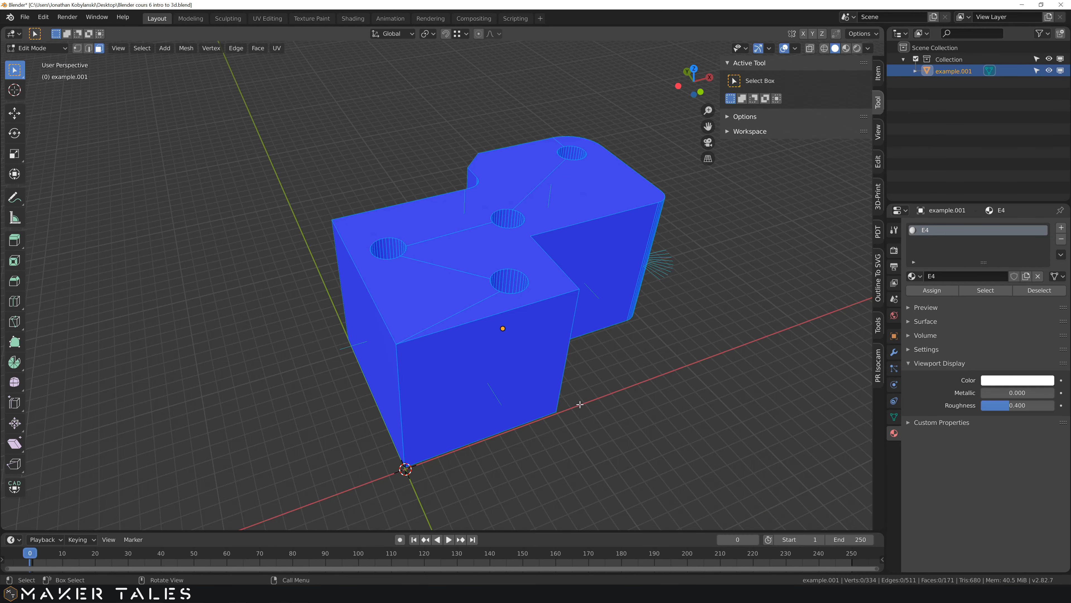
# - Delete the large side face along the X axis to look at the orientation of the inner faces
pyautogui.click(502, 370)
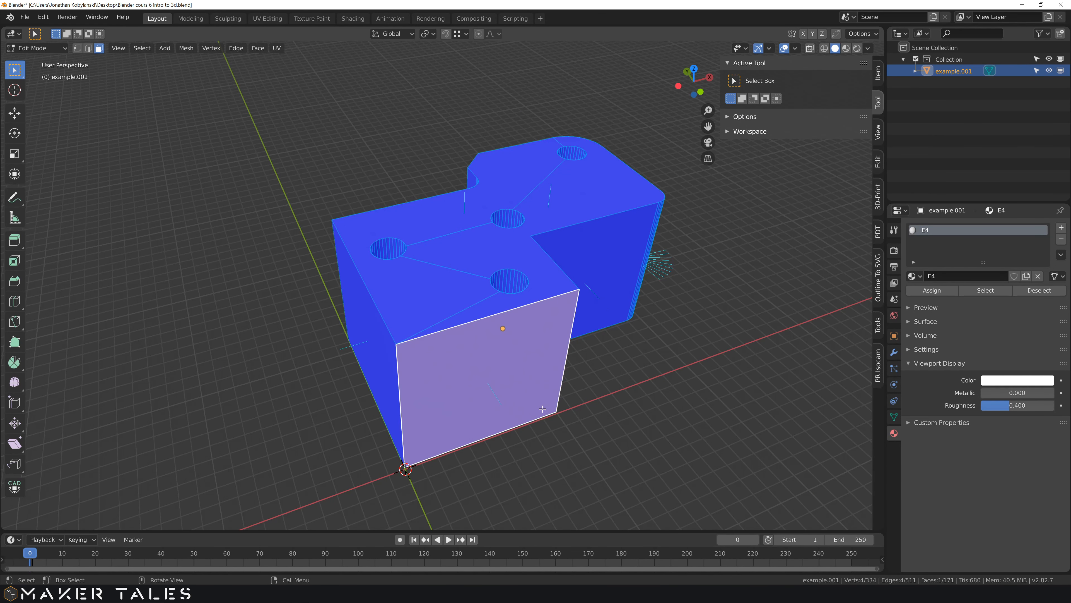
pyautogui.moveTo(502, 371); pyautogui.dragTo(577, 404, button='middle')
pyautogui.press('x')
pyautogui.click(501, 404)
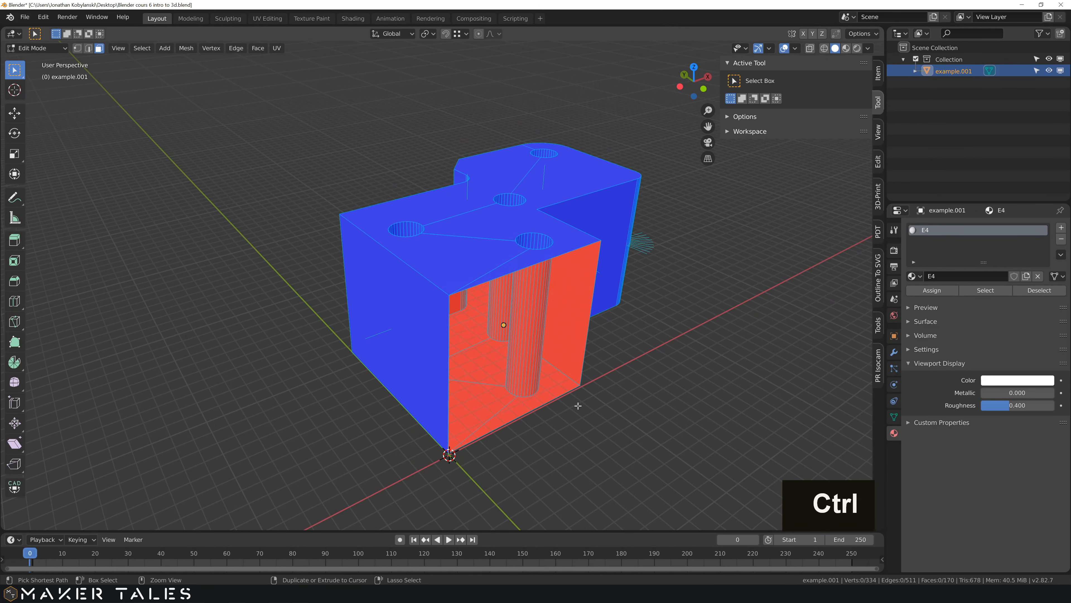
# - Undo the deletion of the side face and return to Object Mode
pyautogui.hotkey('ctrl', 'z')
pyautogui.press('Tab')
pyautogui.scroll(-2, 615, 396)
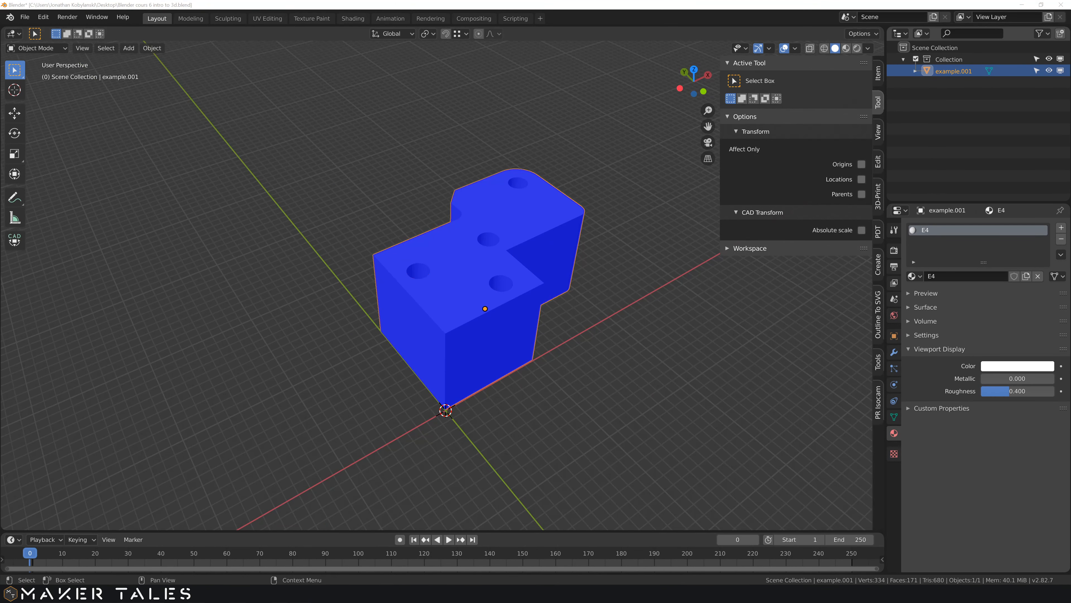
# - Turn off the Face Orientation overlay and deselect the part
pyautogui.click(797, 48)
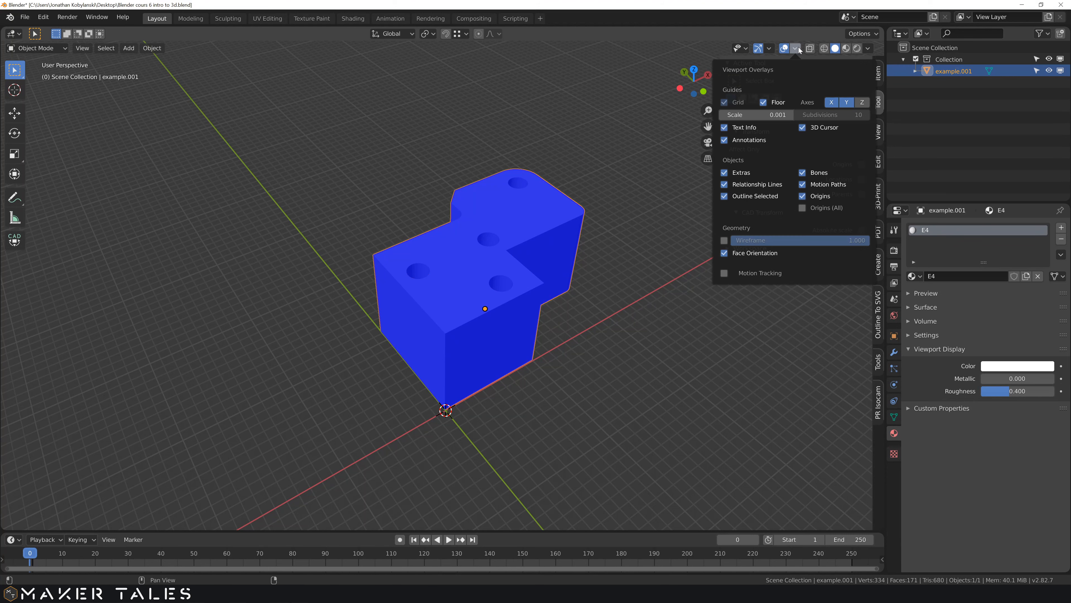
pyautogui.click(724, 253)
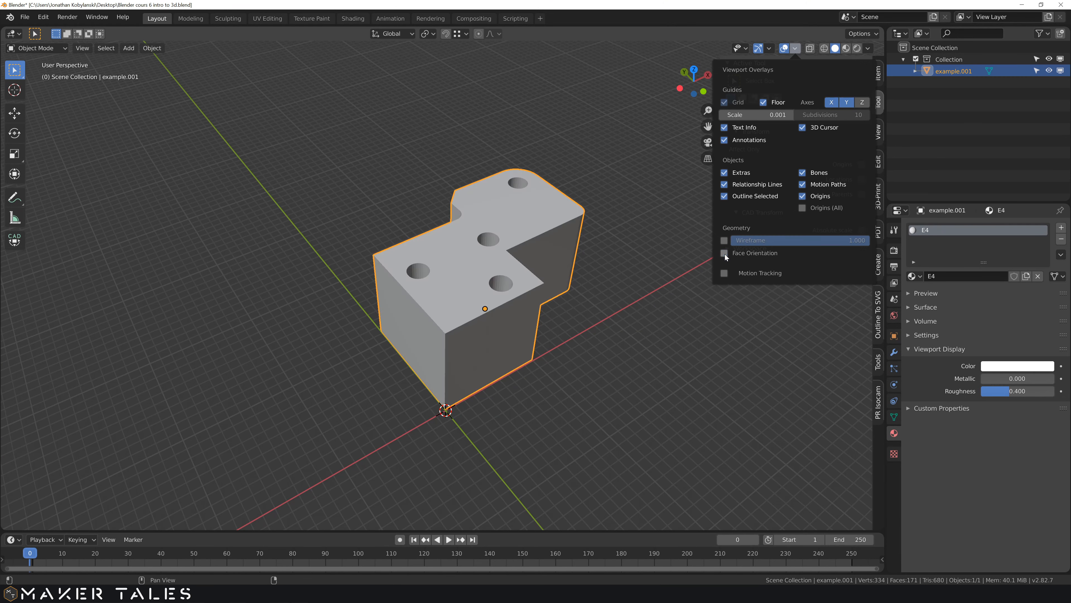
pyautogui.click(603, 326)
pyautogui.moveTo(604, 325)
pyautogui.mouseDown(button='middle')
pyautogui.moveTo(575, 310)
pyautogui.moveTo(589, 387)
pyautogui.moveTo(598, 281)
pyautogui.moveTo(629, 314)
pyautogui.moveTo(624, 329)
pyautogui.moveTo(596, 316)
pyautogui.moveTo(603, 253)
pyautogui.moveTo(546, 326)
pyautogui.moveTo(471, 306)
pyautogui.moveTo(482, 264)
pyautogui.moveTo(592, 278)
pyautogui.moveTo(626, 313)
pyautogui.moveTo(596, 309)
pyautogui.mouseUp(button='middle')
pyautogui.scroll(2, 582, 348)
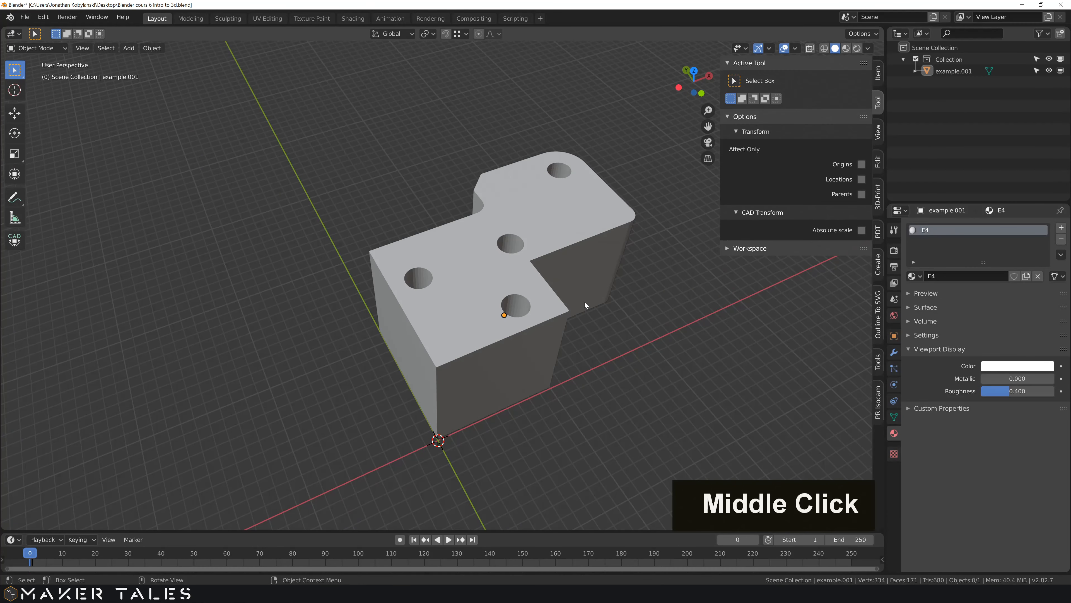
# - Try the first and second studio light presets for the solid viewport shading and look at the part under them
pyautogui.click(867, 50)
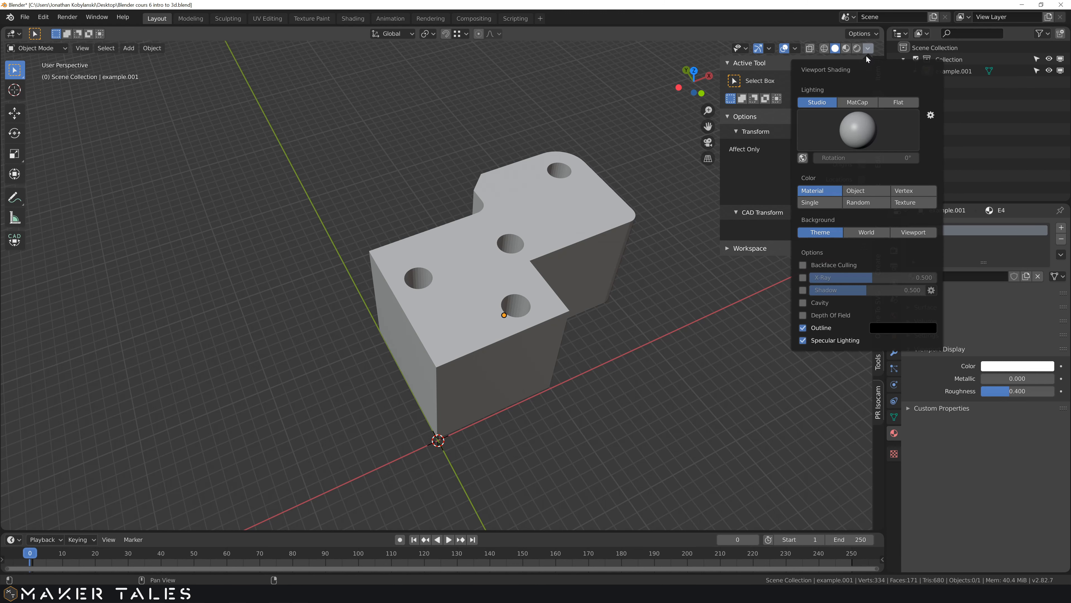
pyautogui.click(841, 134)
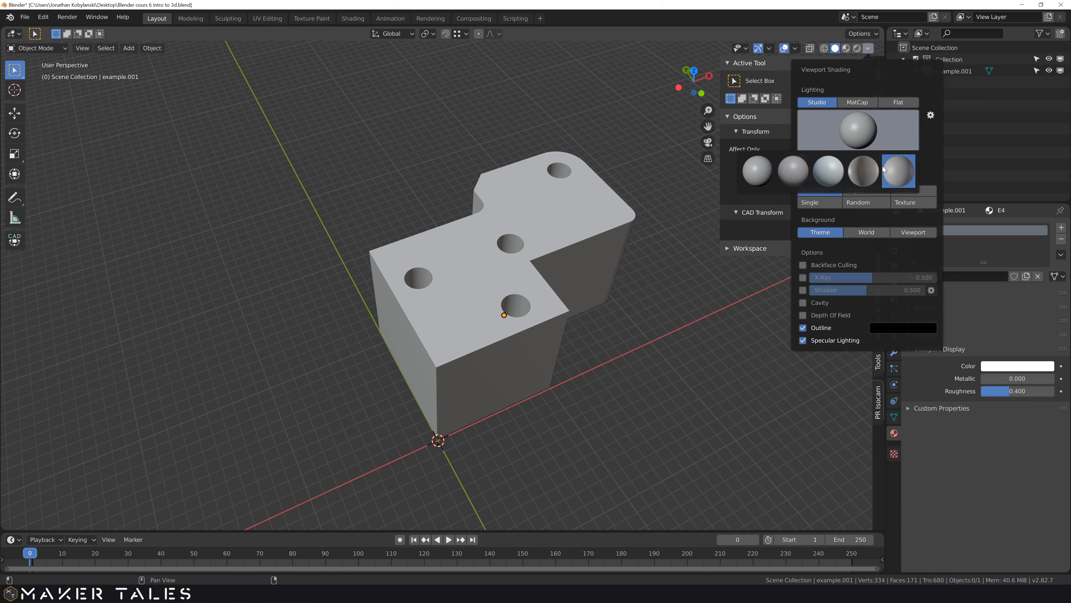
pyautogui.click(757, 177)
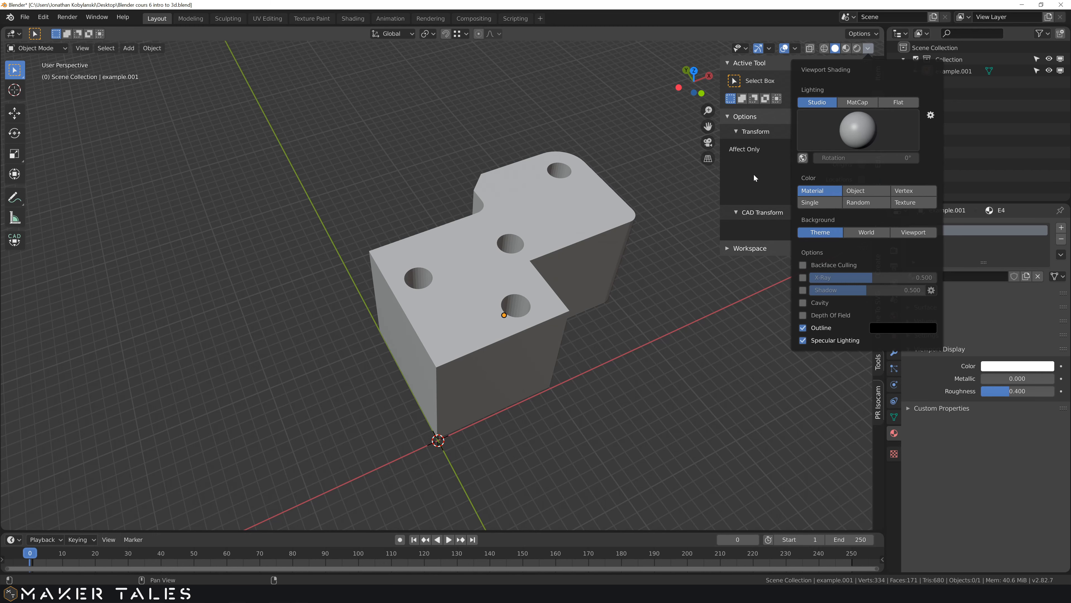
pyautogui.click(866, 135)
pyautogui.click(792, 175)
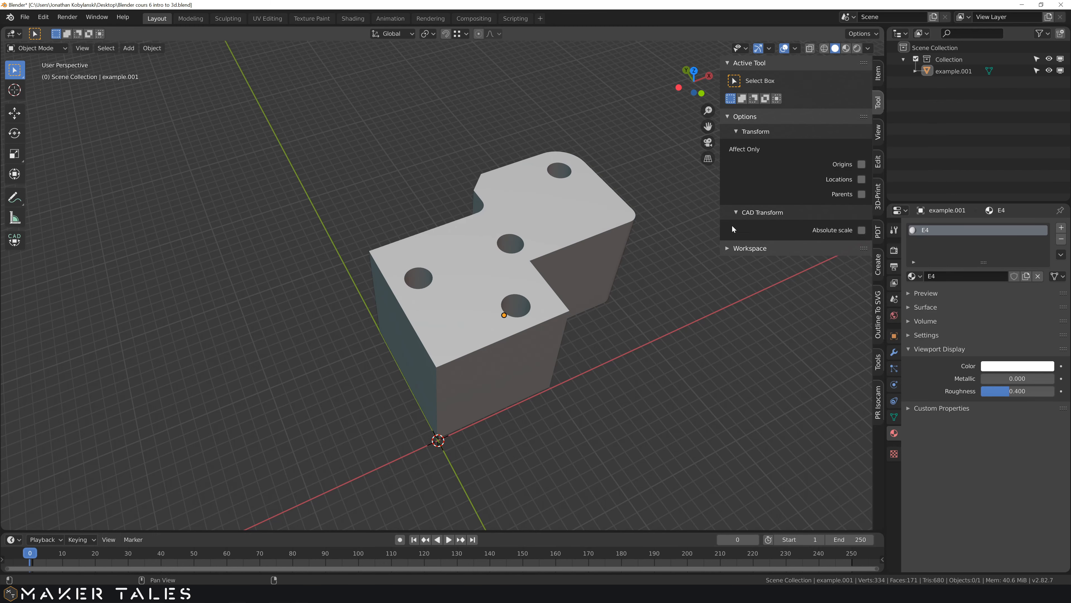
pyautogui.moveTo(667, 249)
pyautogui.mouseDown(button='middle')
pyautogui.moveTo(654, 253)
pyautogui.moveTo(679, 184)
pyautogui.moveTo(655, 236)
pyautogui.mouseUp(button='middle')
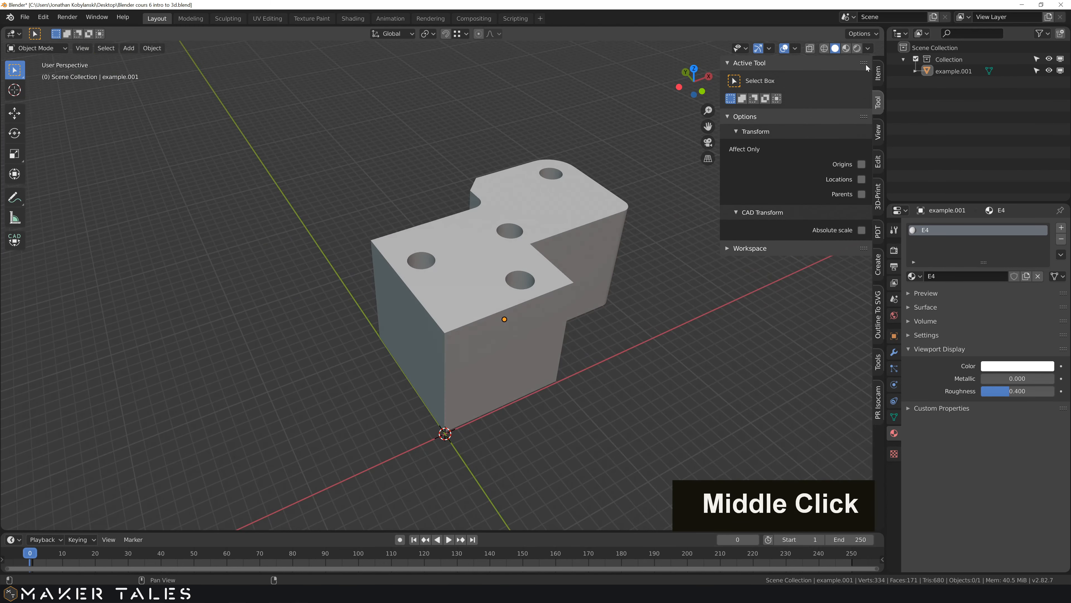
# - Switch the viewport's studio light to the fourth preset and inspect the part's shading
pyautogui.click(868, 48)
pyautogui.click(860, 126)
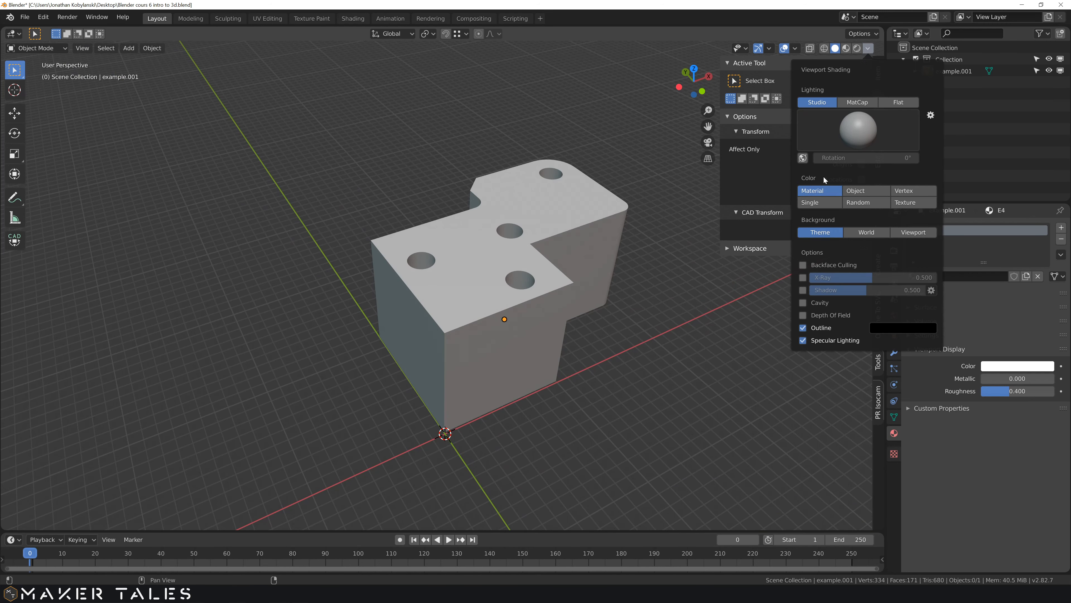
pyautogui.click(861, 127)
pyautogui.click(864, 172)
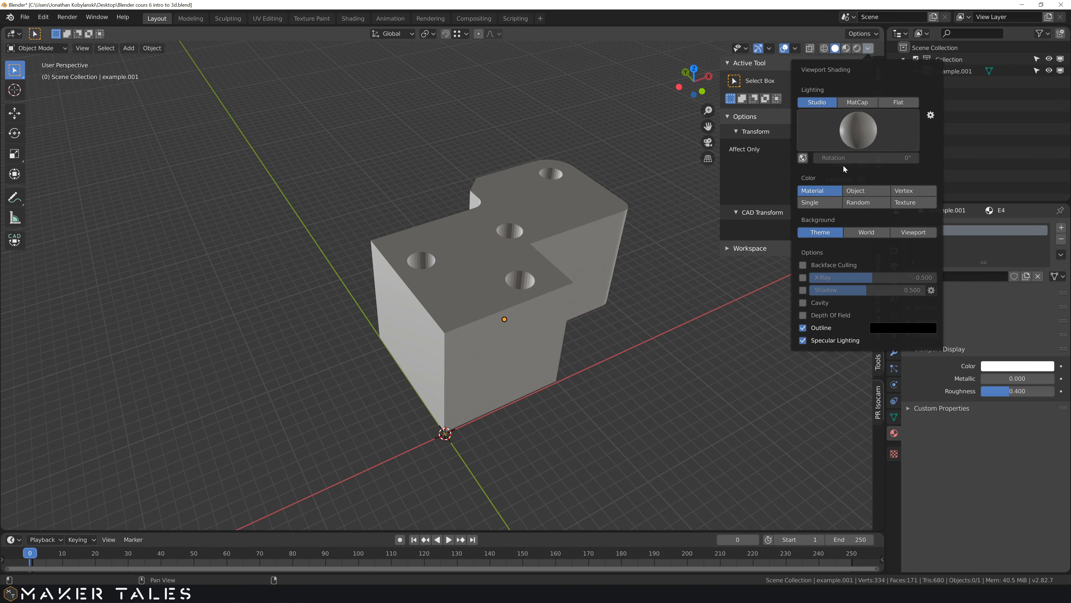
pyautogui.moveTo(619, 300); pyautogui.dragTo(507, 274, button='middle')
# - Switch the viewport lighting to MatCap with the multicoloured normal-style preset and view the part from another side
pyautogui.click(871, 48)
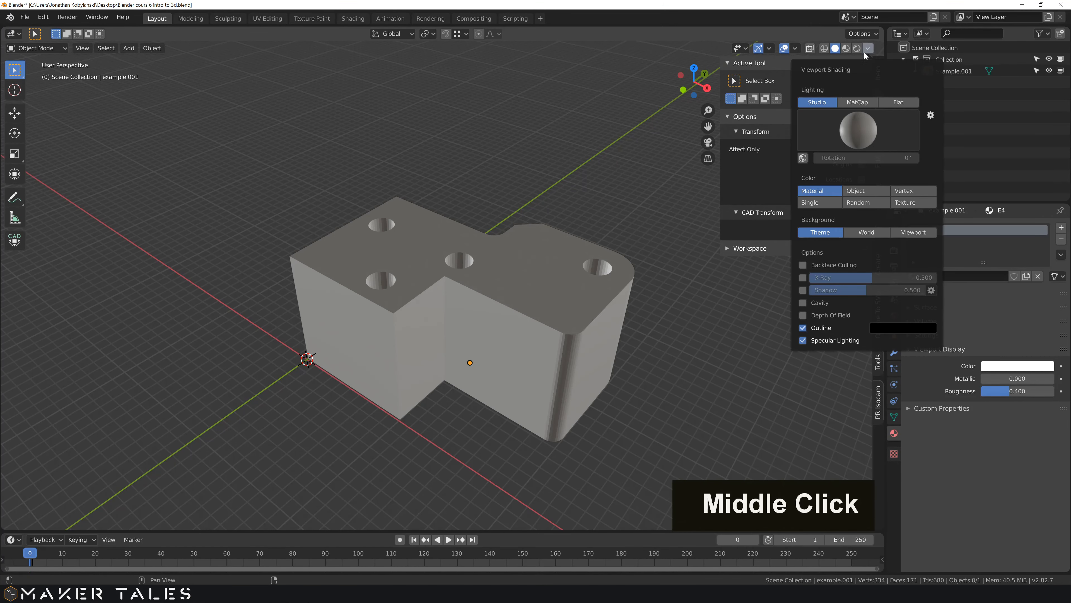
pyautogui.click(898, 102)
pyautogui.click(857, 102)
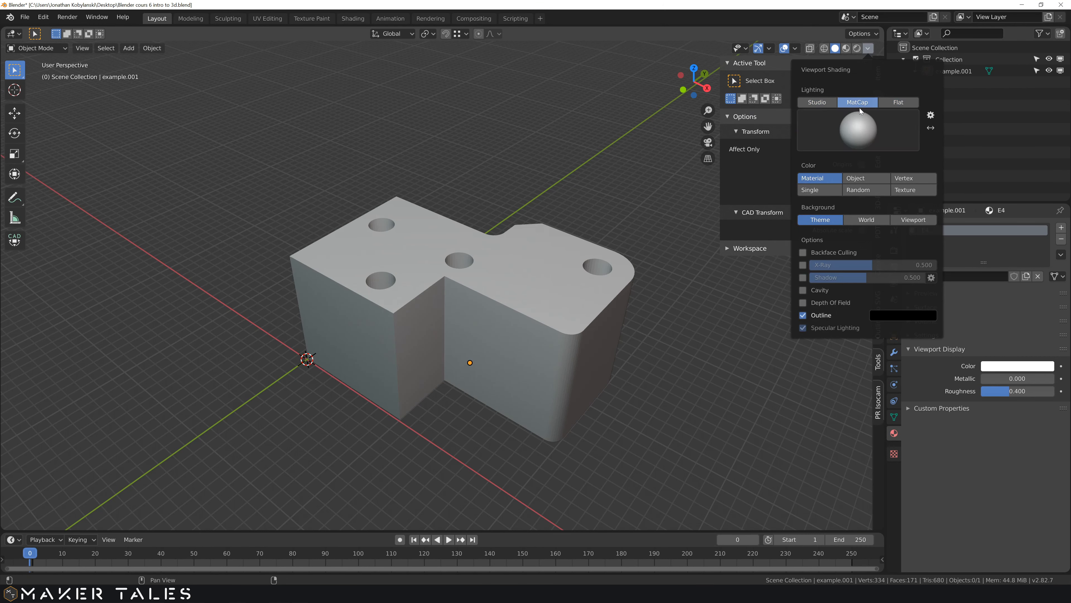
pyautogui.click(858, 129)
pyautogui.click(858, 176)
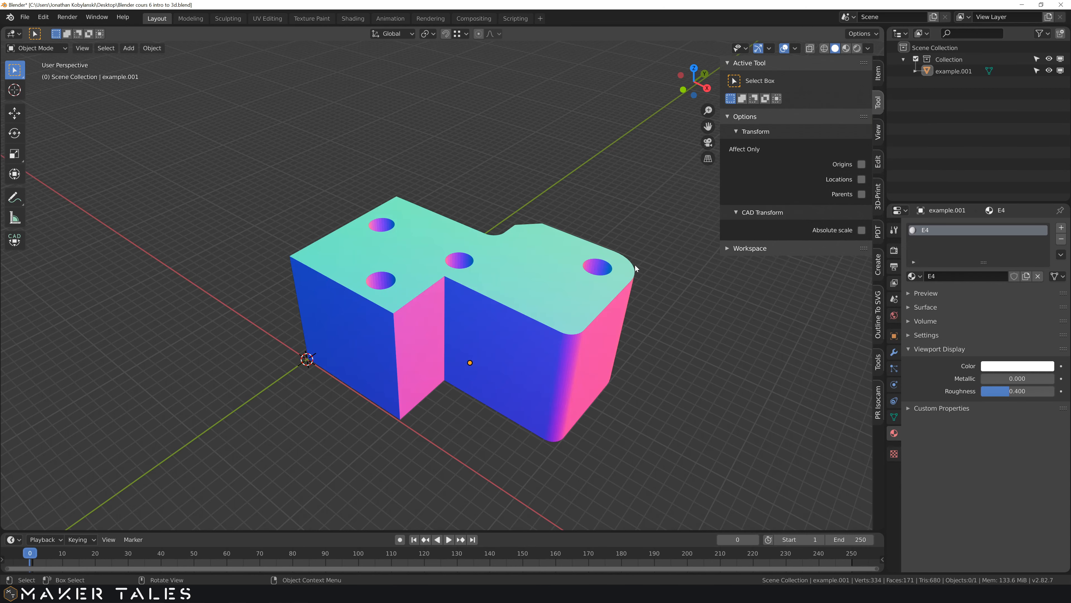
pyautogui.moveTo(650, 269)
pyautogui.mouseDown(button='middle')
pyautogui.moveTo(733, 307)
pyautogui.moveTo(781, 241)
pyautogui.mouseUp(button='middle')
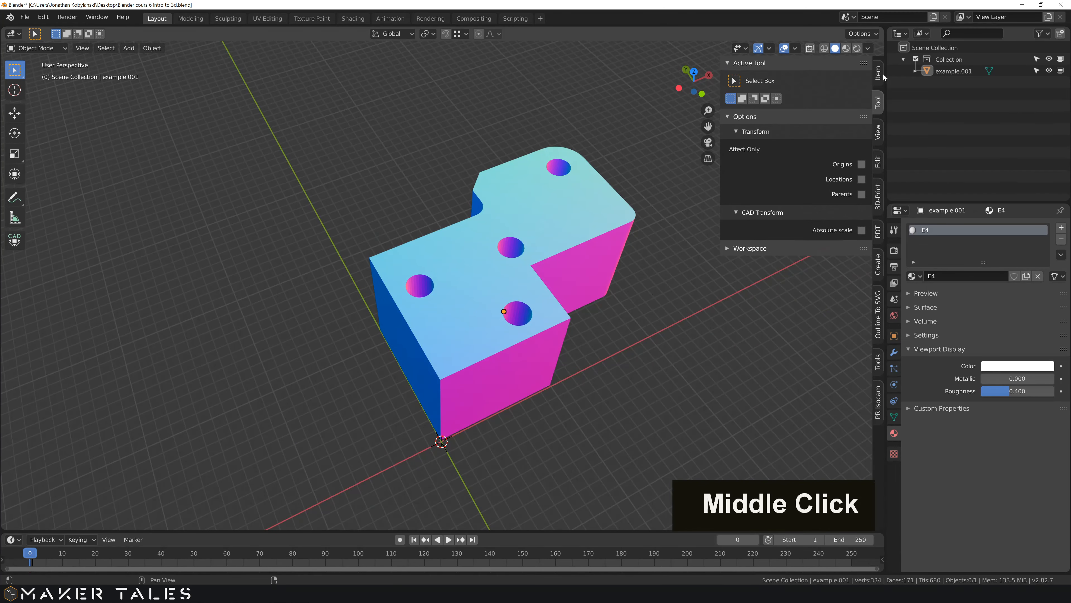
# - Return the viewport lighting to Studio with the first light preset
pyautogui.click(868, 48)
pyautogui.click(821, 102)
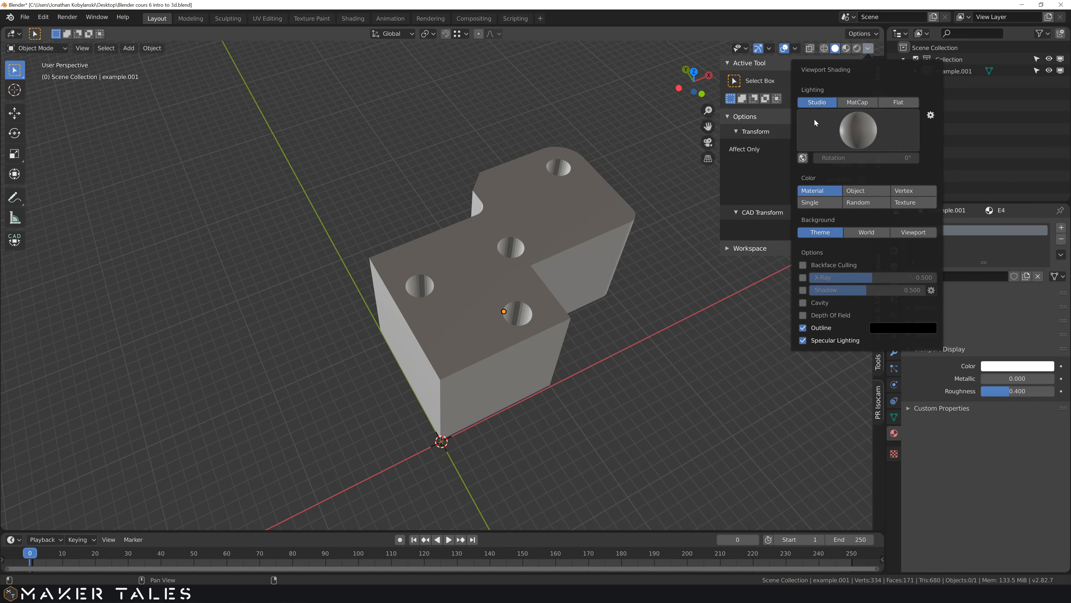
pyautogui.click(823, 134)
pyautogui.click(755, 180)
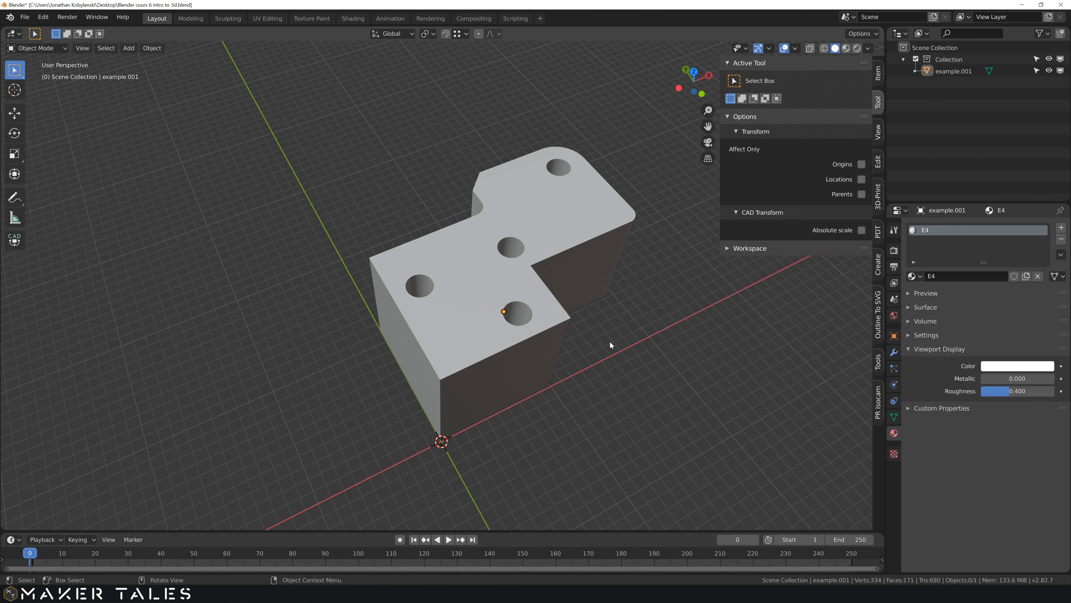
pyautogui.moveTo(606, 359); pyautogui.dragTo(636, 318, button='middle')
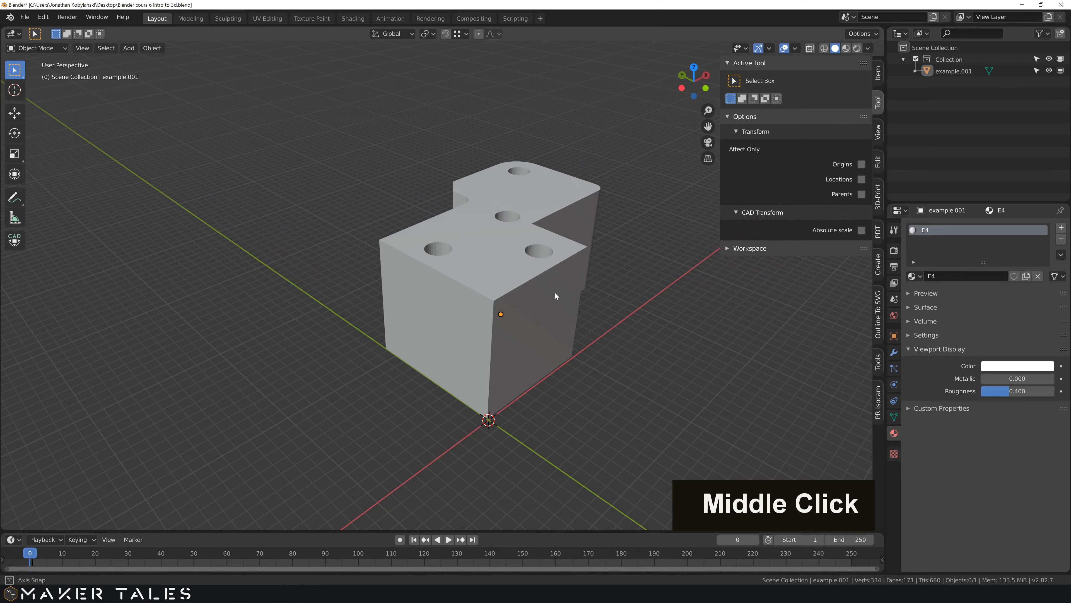
pyautogui.moveTo(555, 294); pyautogui.dragTo(625, 292, button='middle')
pyautogui.moveTo(564, 278)
pyautogui.mouseDown(button='middle')
pyautogui.moveTo(635, 284)
pyautogui.moveTo(550, 286)
pyautogui.mouseUp(button='middle')
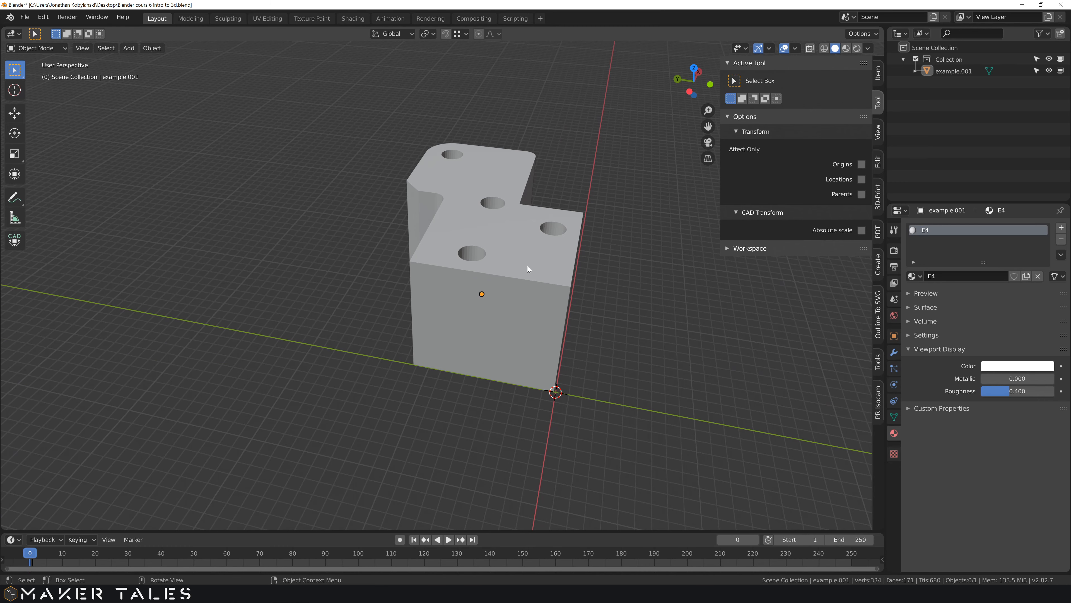
pyautogui.moveTo(527, 266); pyautogui.dragTo(544, 270, button='middle')
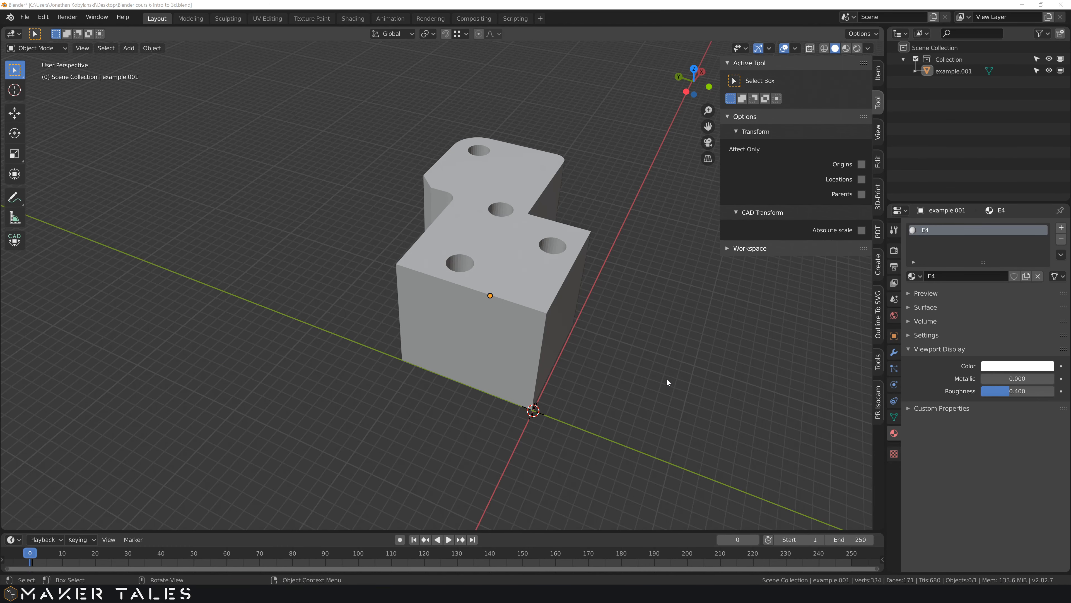
pyautogui.moveTo(667, 380); pyautogui.dragTo(593, 360, button='middle')
pyautogui.scroll(-2, 588, 357)
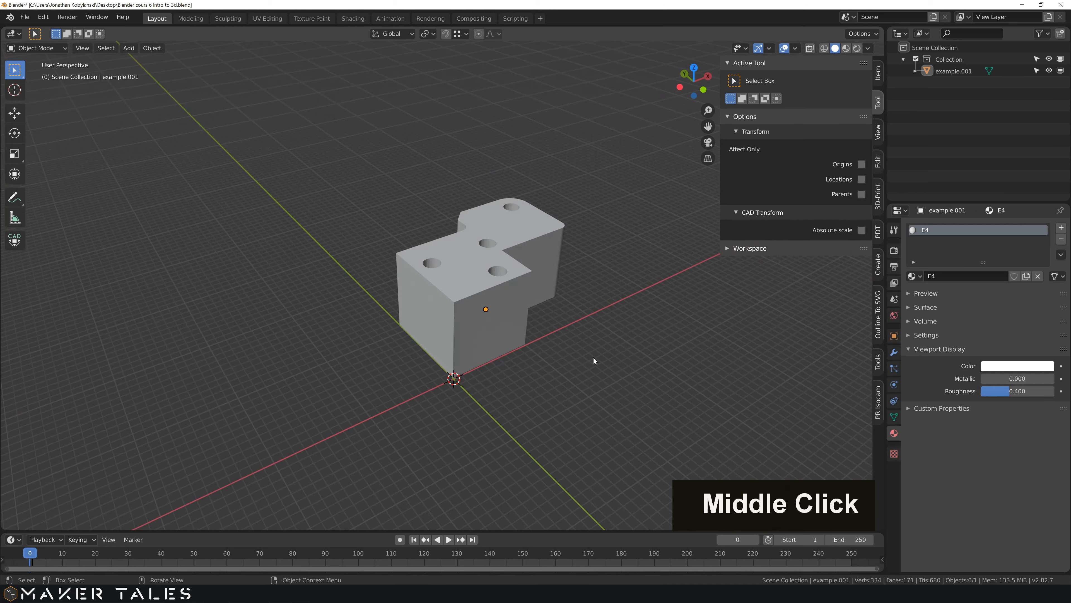
# - Open the part in Edit Mode and turn off the display of face normals
pyautogui.click(478, 328)
pyautogui.press('Tab')
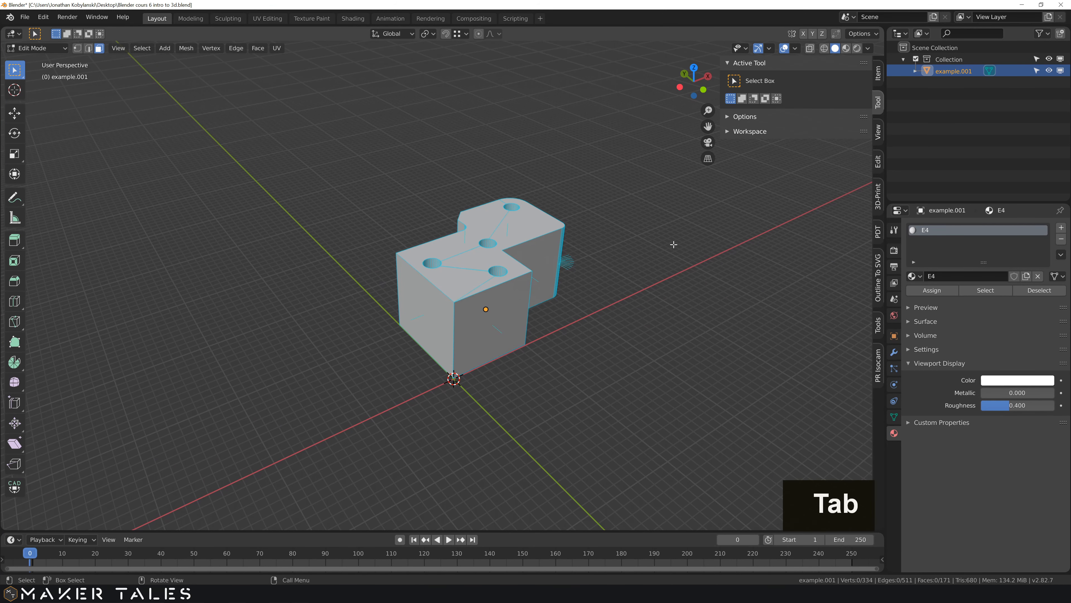
pyautogui.click(795, 48)
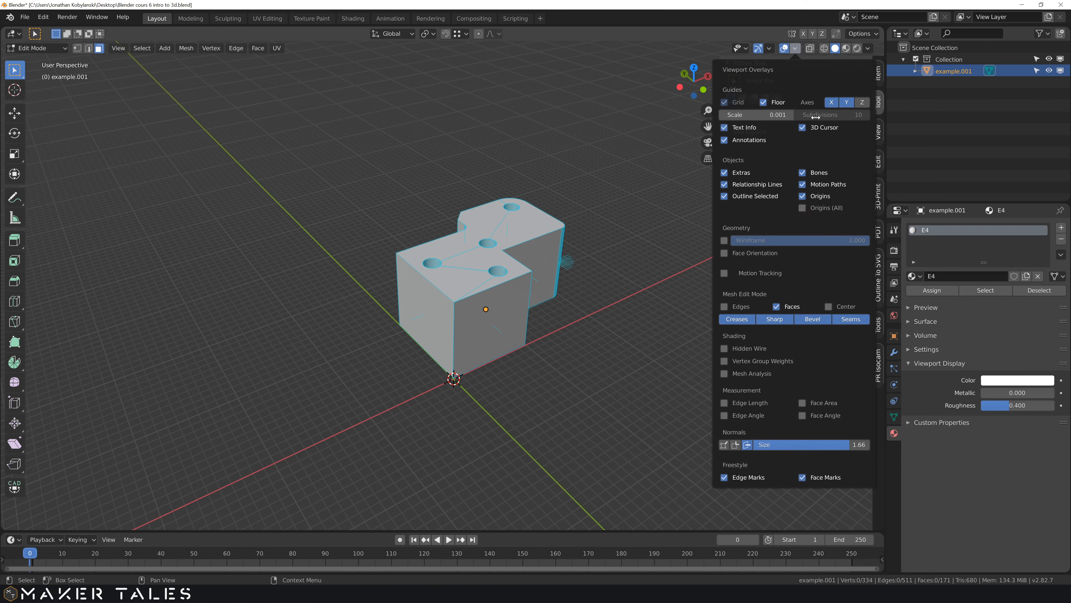
pyautogui.click(747, 445)
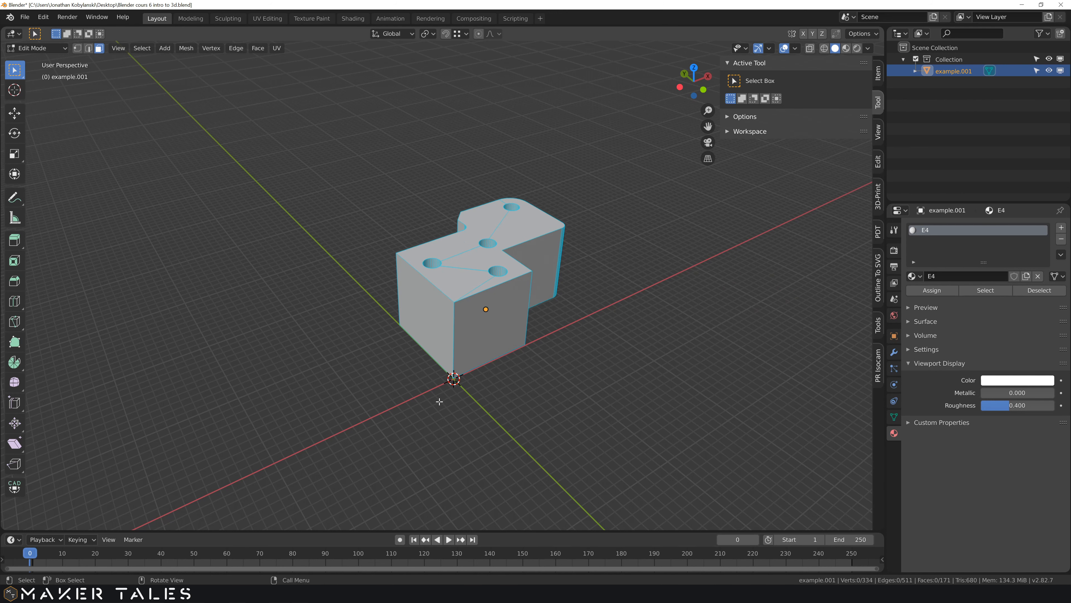
# - Extrude the end face along the Y axis outward by about 12 mm along its normal
pyautogui.click(427, 321)
pyautogui.keyDown('shift'); pyautogui.moveTo(395, 354); pyautogui.dragTo(465, 340, button='middle'); pyautogui.keyUp('shift')
pyautogui.scroll(2, 458, 378)
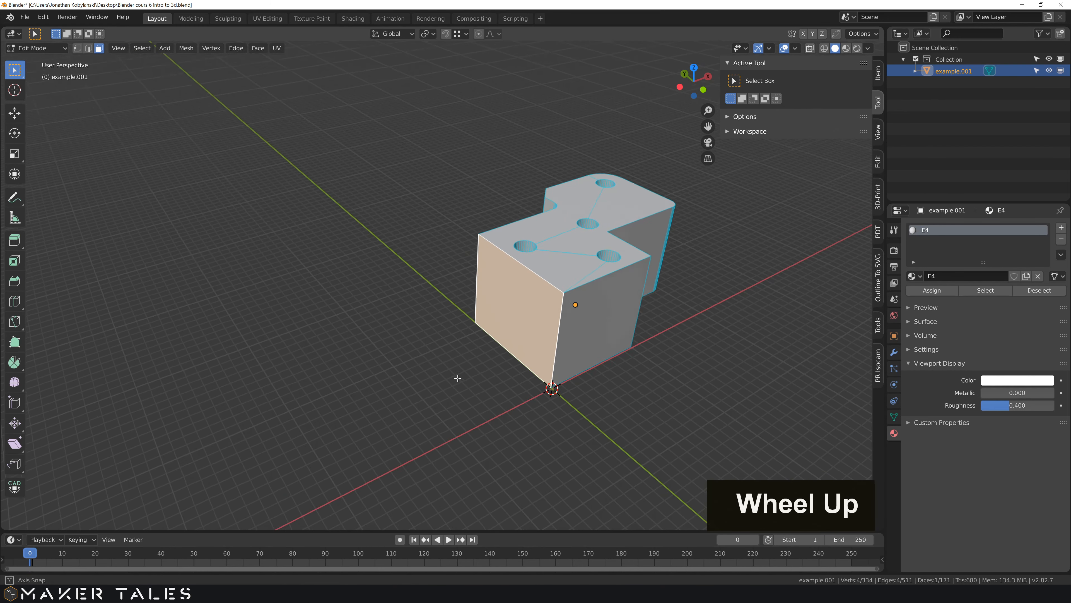
pyautogui.moveTo(458, 379)
pyautogui.mouseDown(button='middle')
pyautogui.moveTo(437, 373)
pyautogui.moveTo(463, 389)
pyautogui.mouseUp(button='middle')
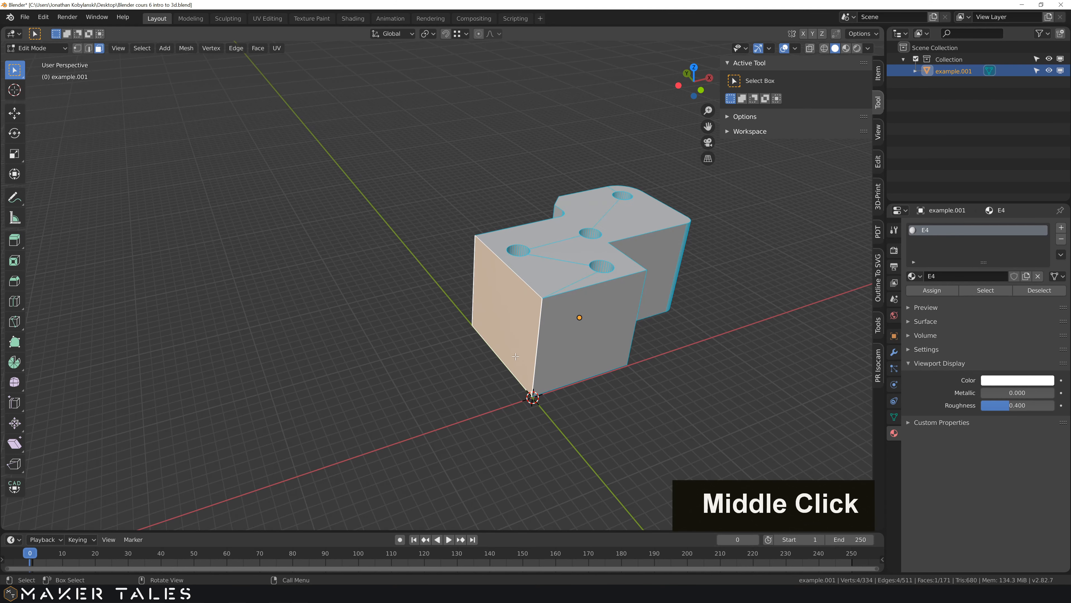
pyautogui.press('e')
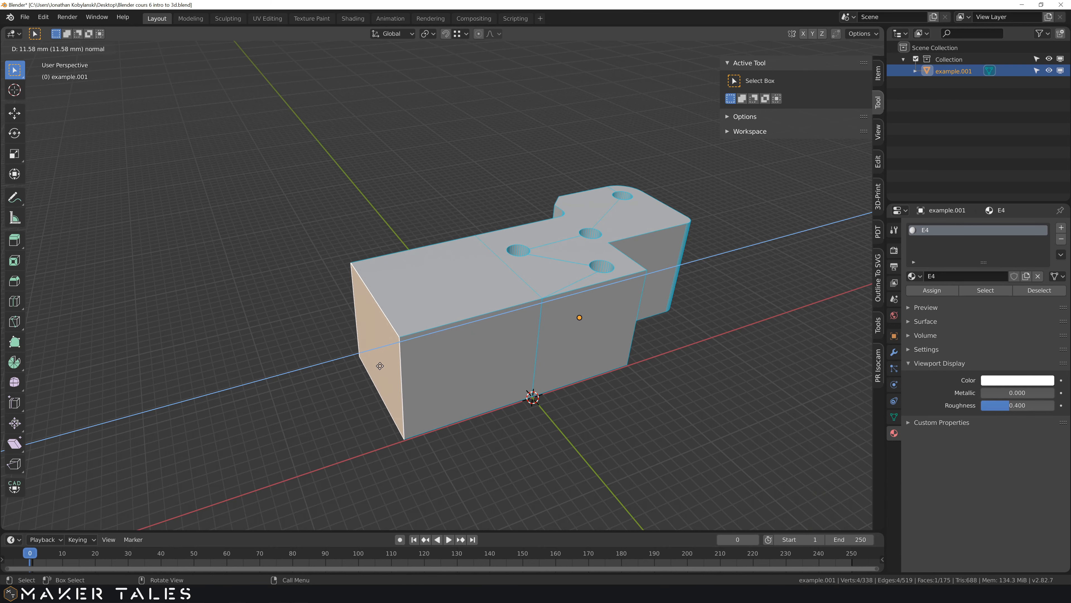
pyautogui.click(365, 368)
pyautogui.moveTo(365, 368); pyautogui.dragTo(440, 386, button='middle')
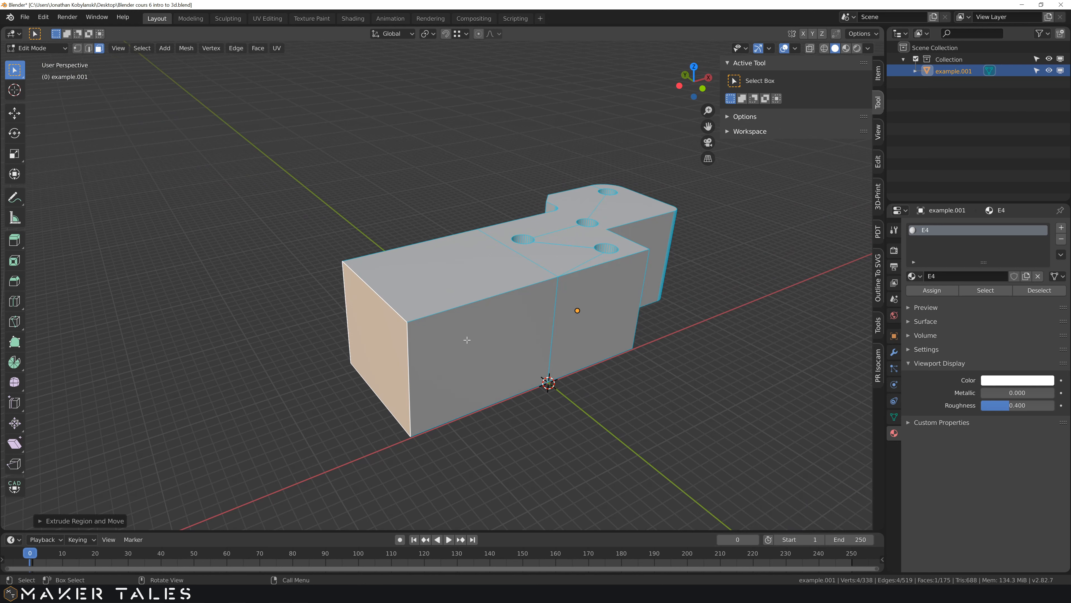
# - Extrude the end block's top face by about 12 mm, testing the X, Y and Z constraints before placing it unconstrained as a slanted block
pyautogui.click(445, 269)
pyautogui.press('e')
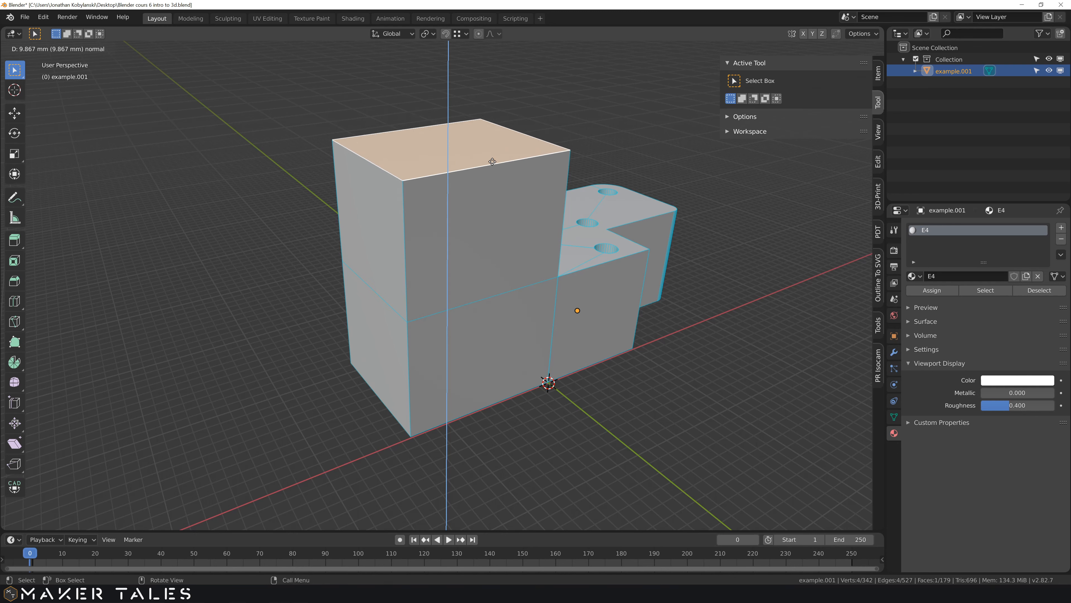
pyautogui.press('x')
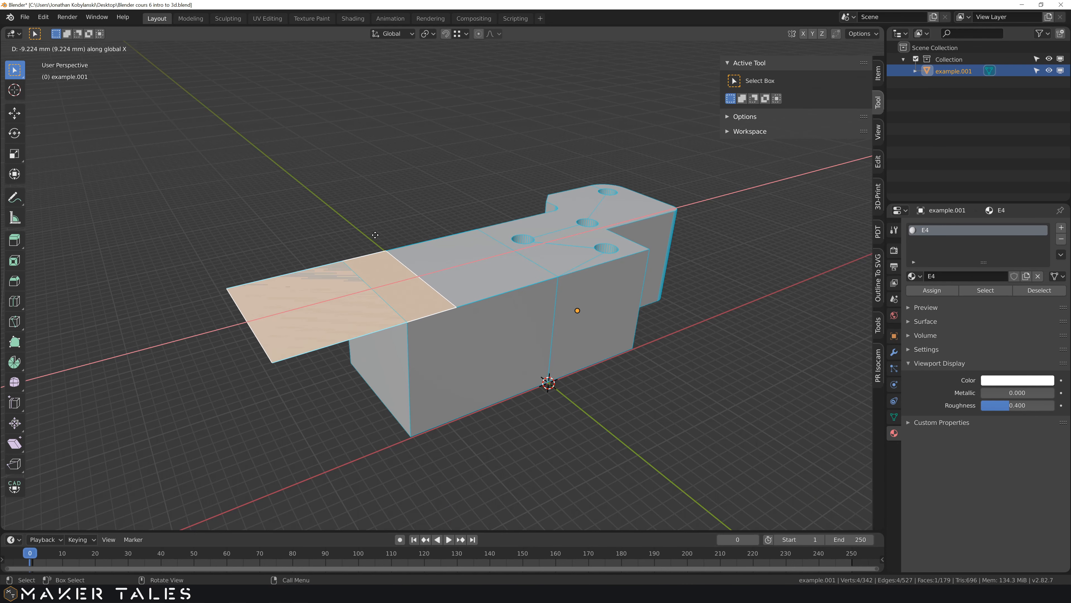
pyautogui.press('z')
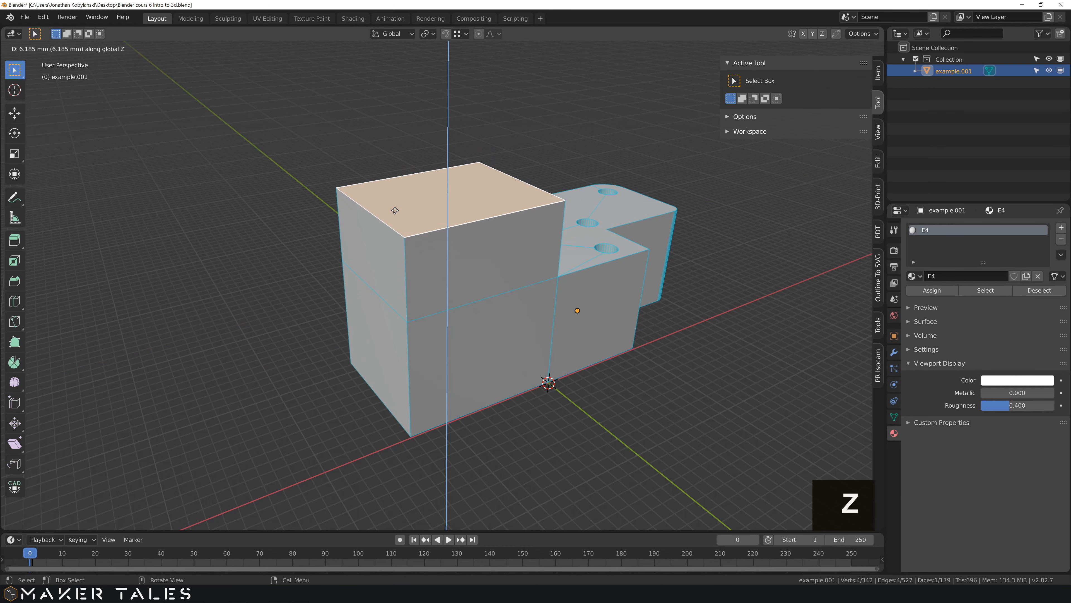
pyautogui.press('y')
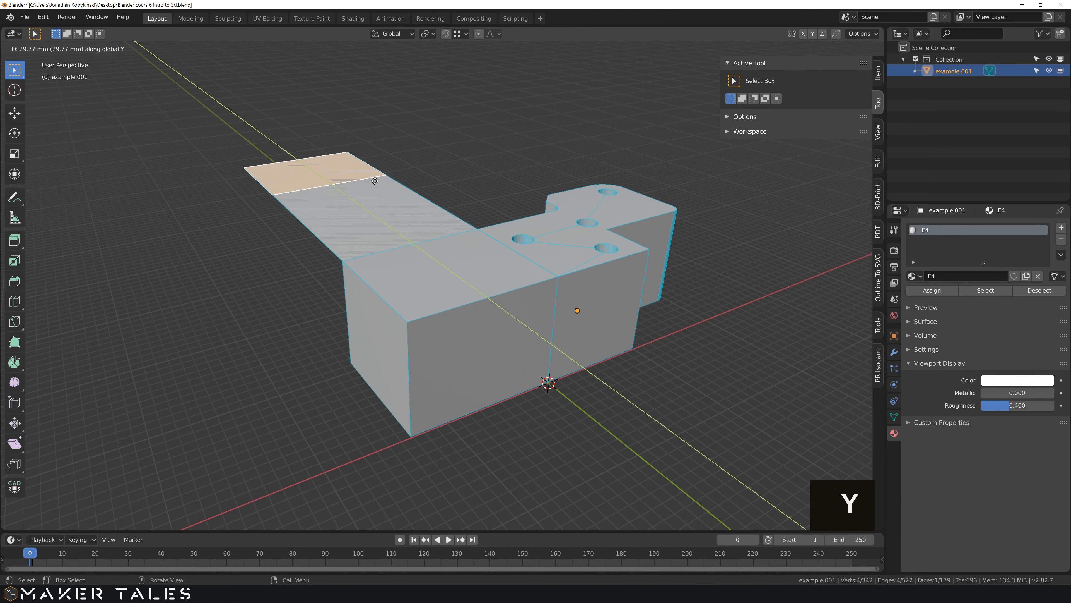
pyautogui.press('z')
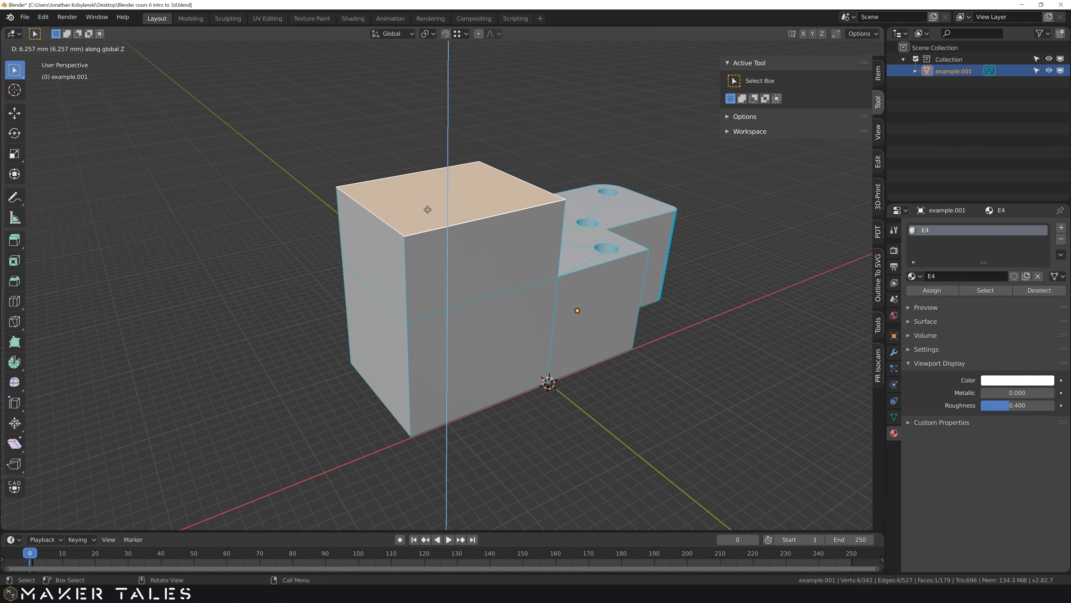
pyautogui.press('z')
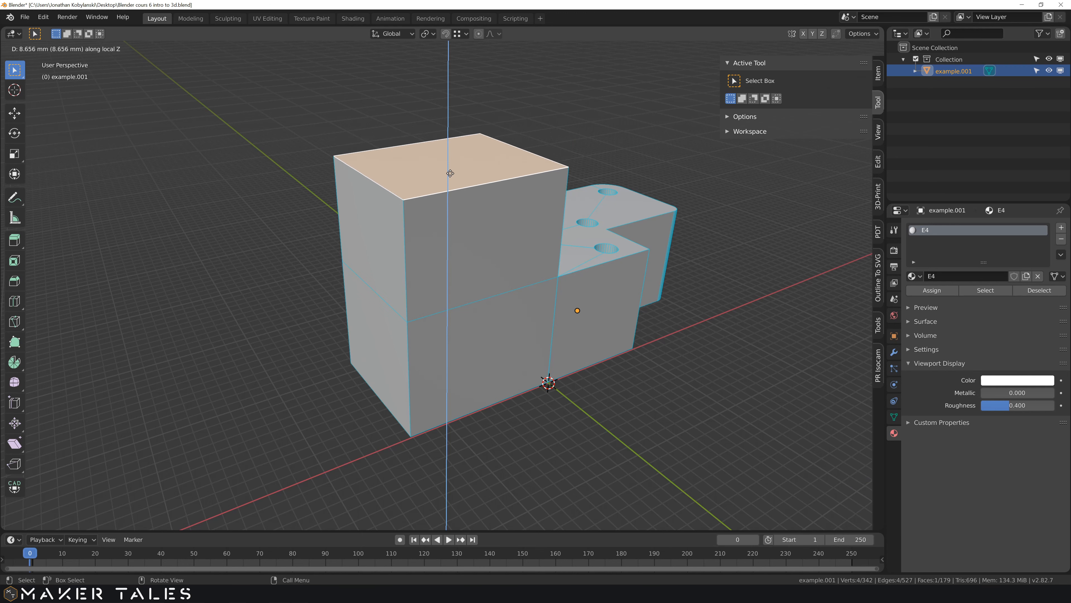
pyautogui.press('z')
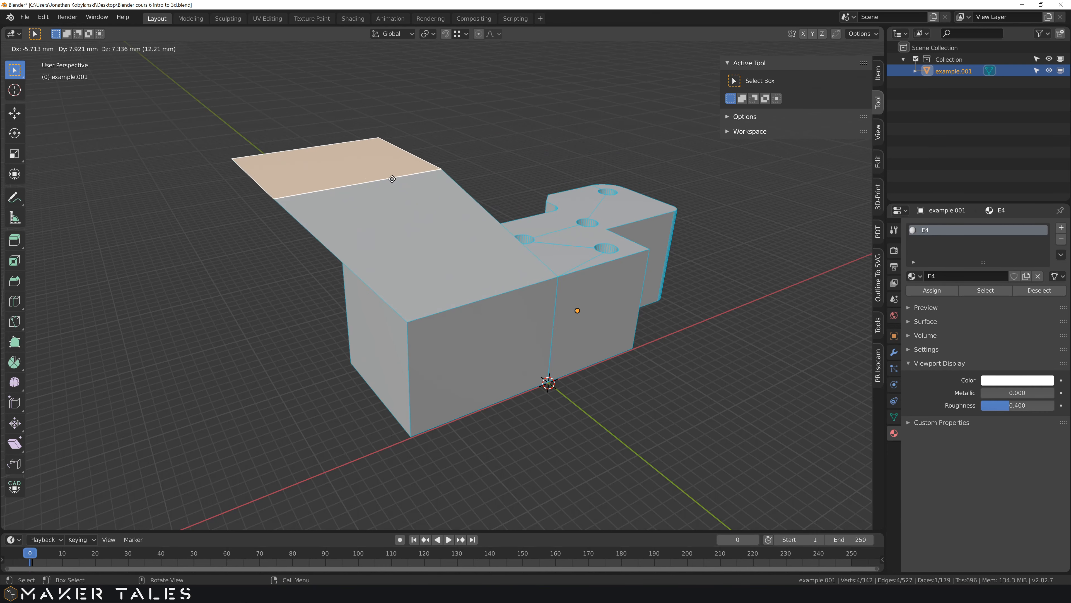
pyautogui.click(401, 172)
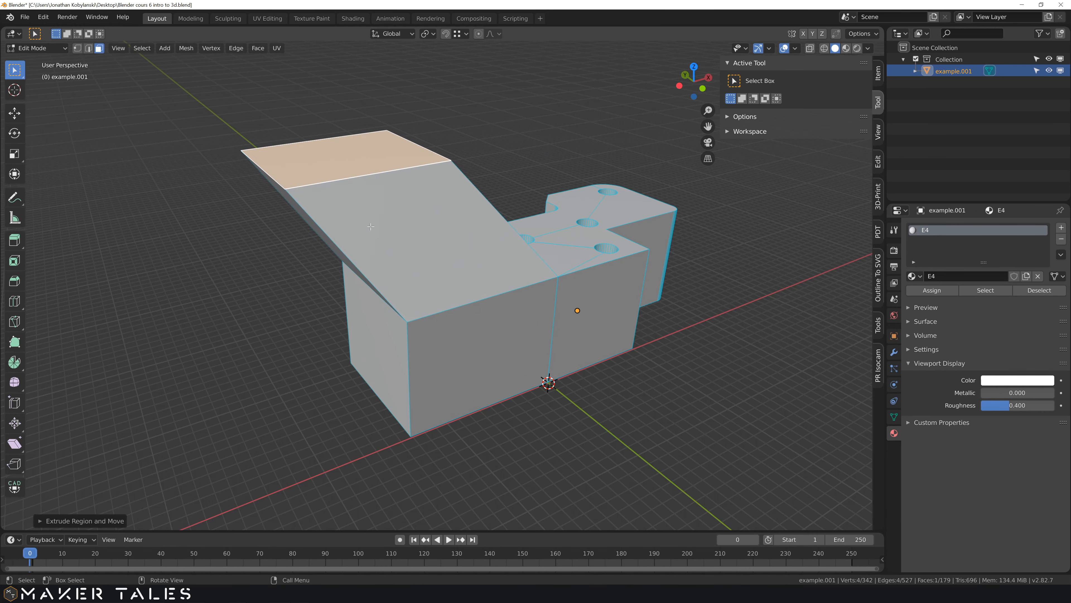
# - Select the end face and the adjoining long side face of the lower block beneath the slanted extrusion
pyautogui.moveTo(370, 227); pyautogui.dragTo(363, 380, button='middle')
pyautogui.click(361, 382)
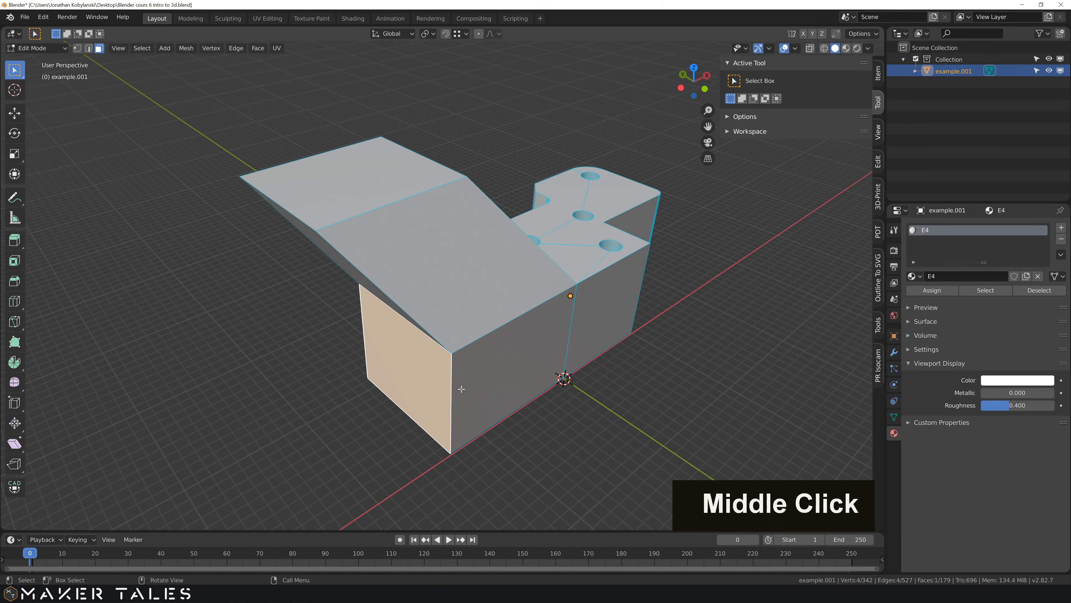
pyautogui.keyDown('shift'); pyautogui.click(465, 368); pyautogui.keyUp('shift')
pyautogui.moveTo(465, 368)
pyautogui.mouseDown(button='middle')
pyautogui.moveTo(456, 372)
pyautogui.moveTo(491, 347)
pyautogui.moveTo(459, 368)
pyautogui.mouseUp(button='middle')
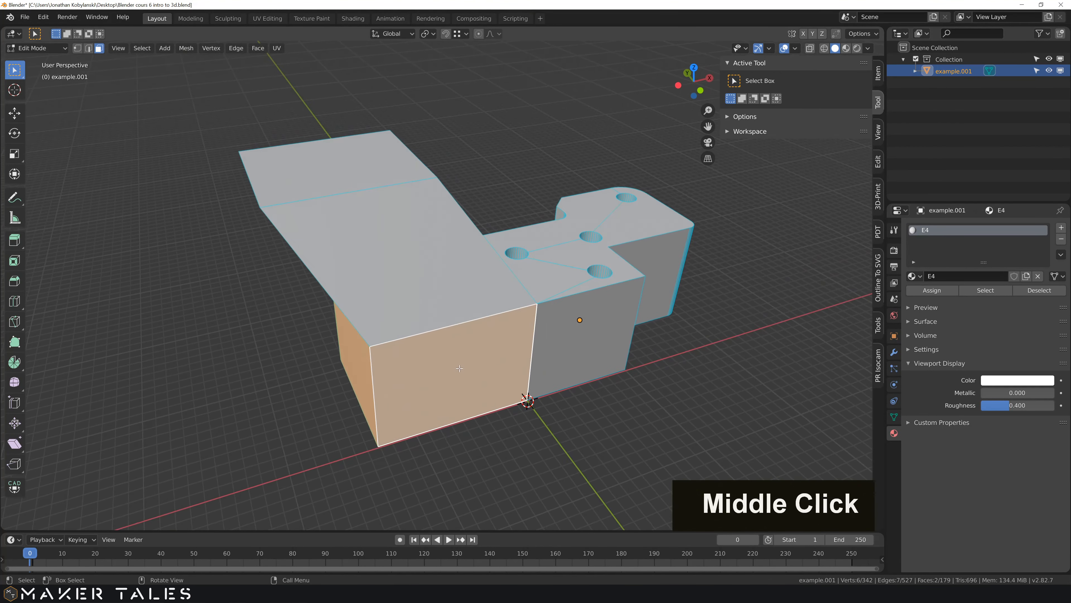
# - Try to extrude the two selected faces together by about 3.2 mm along their averaged normal
pyautogui.press('e')
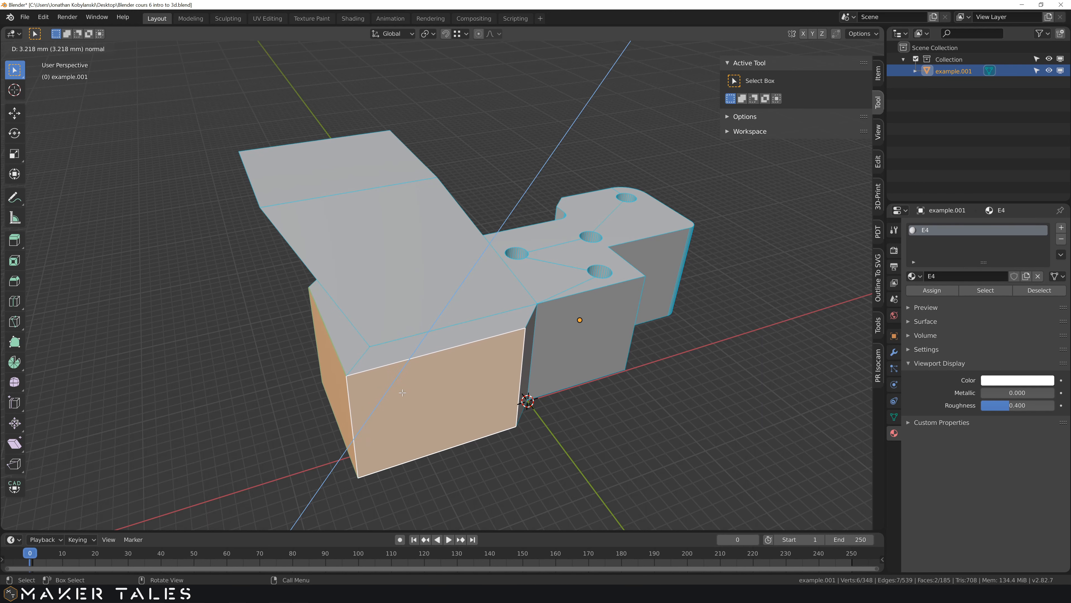
pyautogui.click(505, 323)
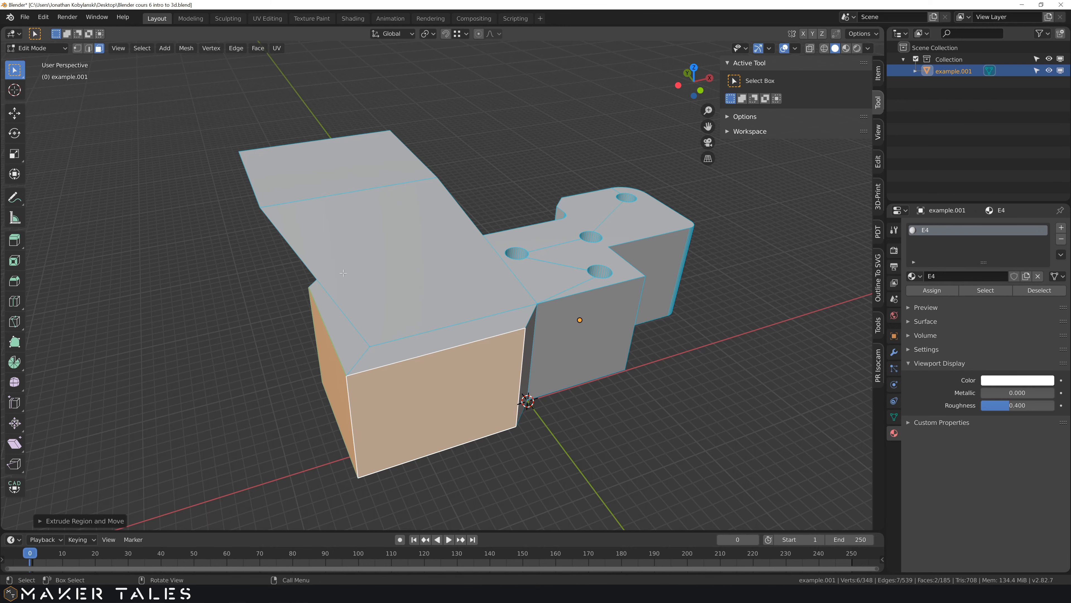
pyautogui.moveTo(433, 395)
pyautogui.mouseDown(button='middle')
pyautogui.moveTo(329, 401)
pyautogui.moveTo(419, 387)
pyautogui.moveTo(422, 406)
pyautogui.mouseUp(button='middle')
pyautogui.hotkey('ctrl', 'z')
# - Extrude the two selected faces along their normals by 0.5 mm with even thickness on
pyautogui.moveTo(407, 398); pyautogui.dragTo(442, 386, button='middle')
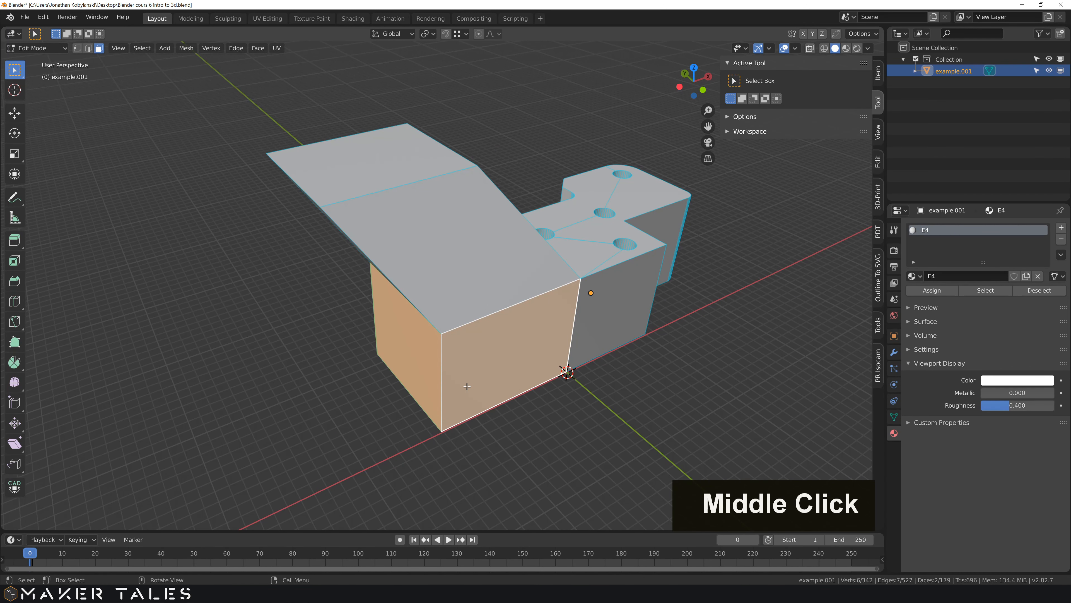
pyautogui.hotkey('alt', 'e')
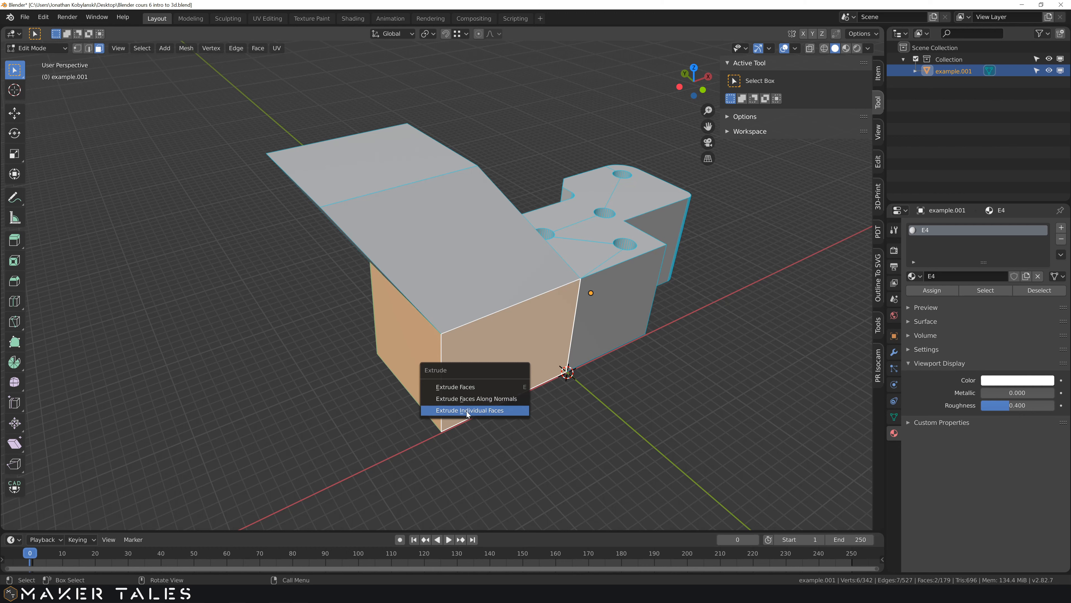
pyautogui.click(495, 398)
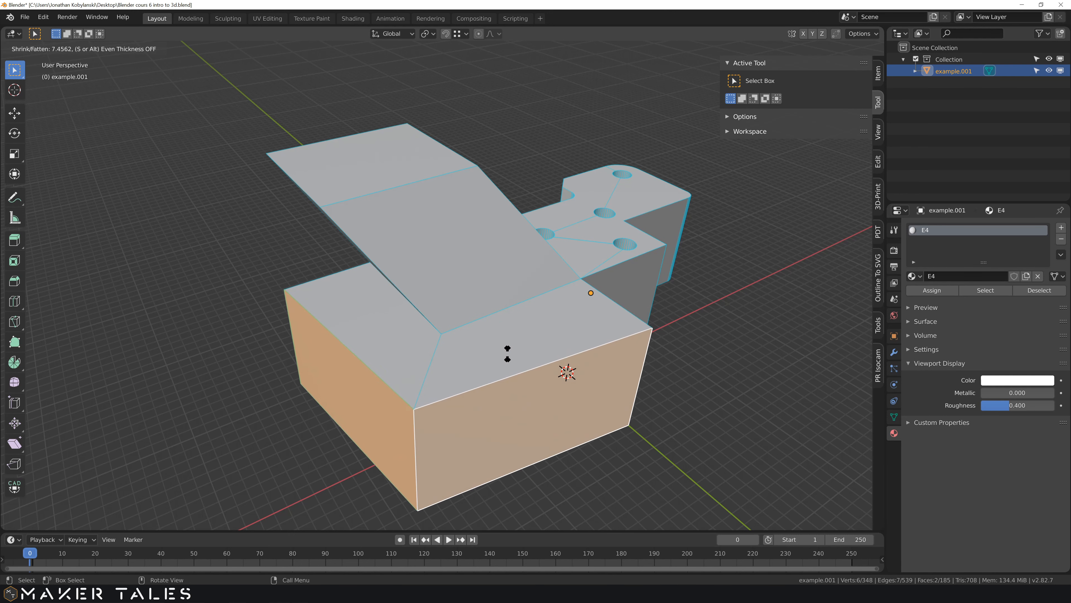
pyautogui.press('s')
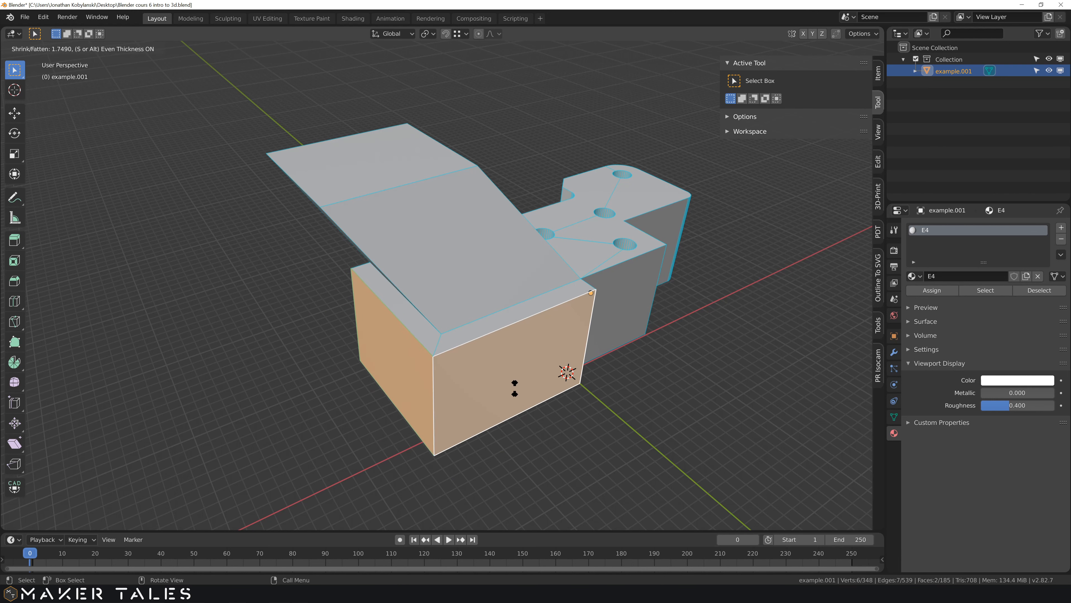
pyautogui.write('0.5')
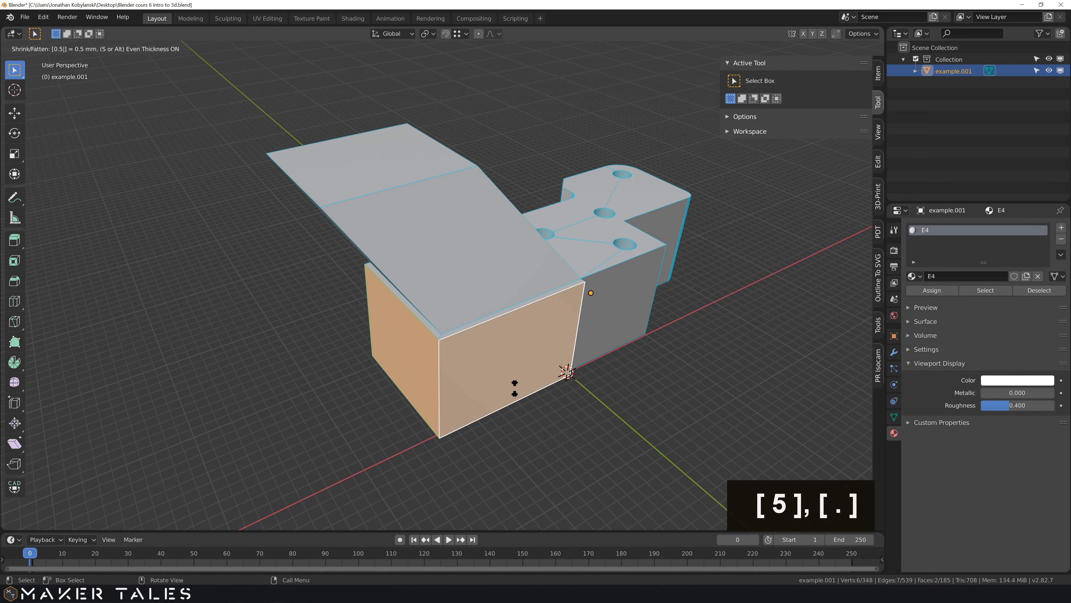
pyautogui.press('Return')
# - Select the slanted block's top face, its outer end face and the adjoining back face
pyautogui.moveTo(607, 383); pyautogui.dragTo(542, 405, button='middle')
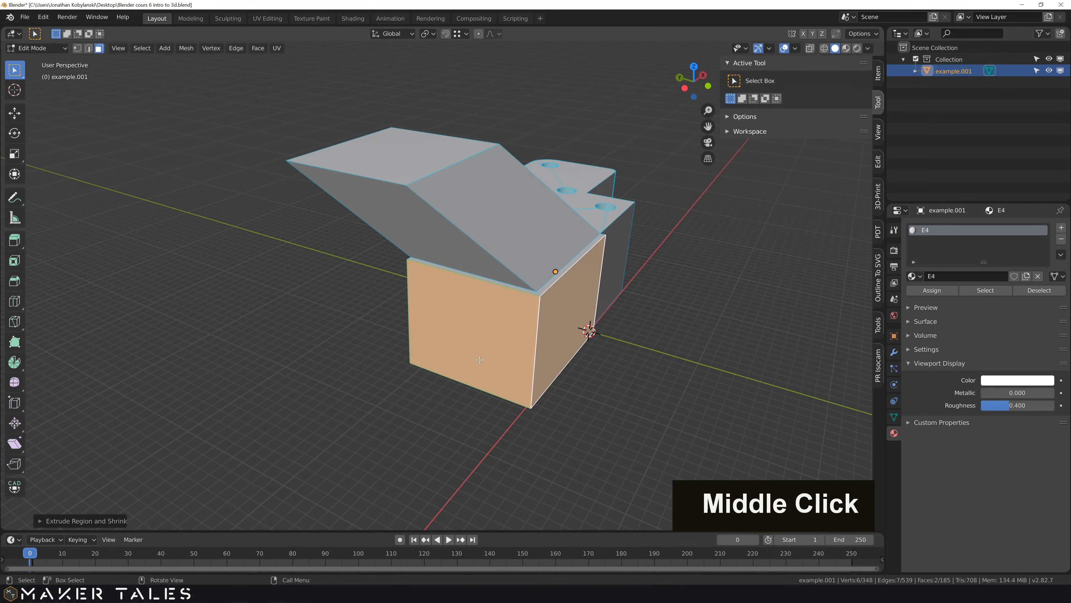
pyautogui.click(404, 234)
pyautogui.keyDown('shift'); pyautogui.click(426, 162); pyautogui.keyUp('shift')
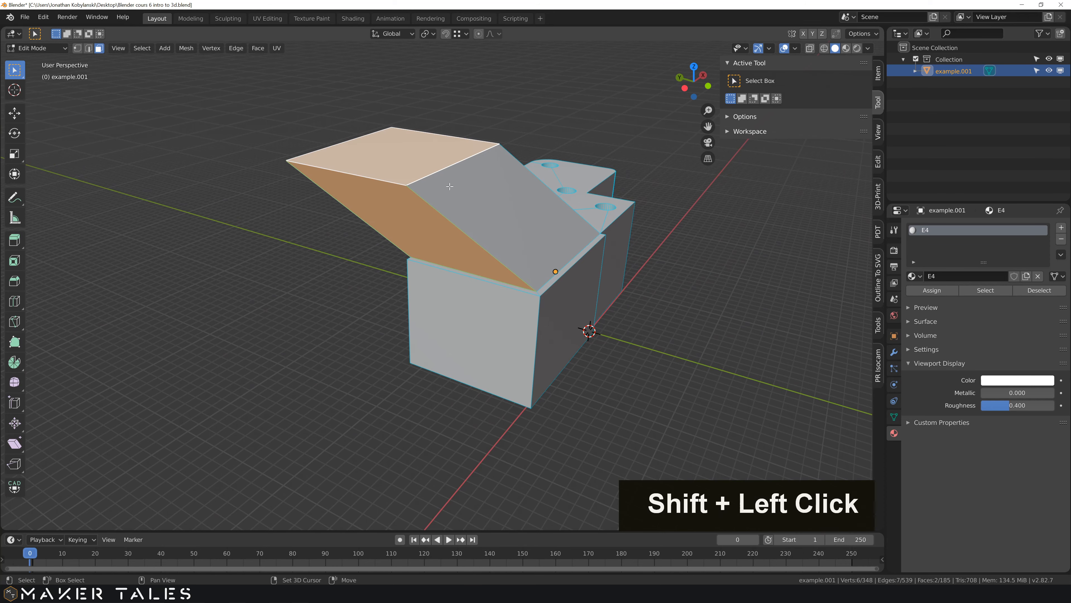
pyautogui.moveTo(450, 186); pyautogui.dragTo(531, 190, button='middle')
pyautogui.keyDown('shift'); pyautogui.click(522, 187); pyautogui.keyUp('shift')
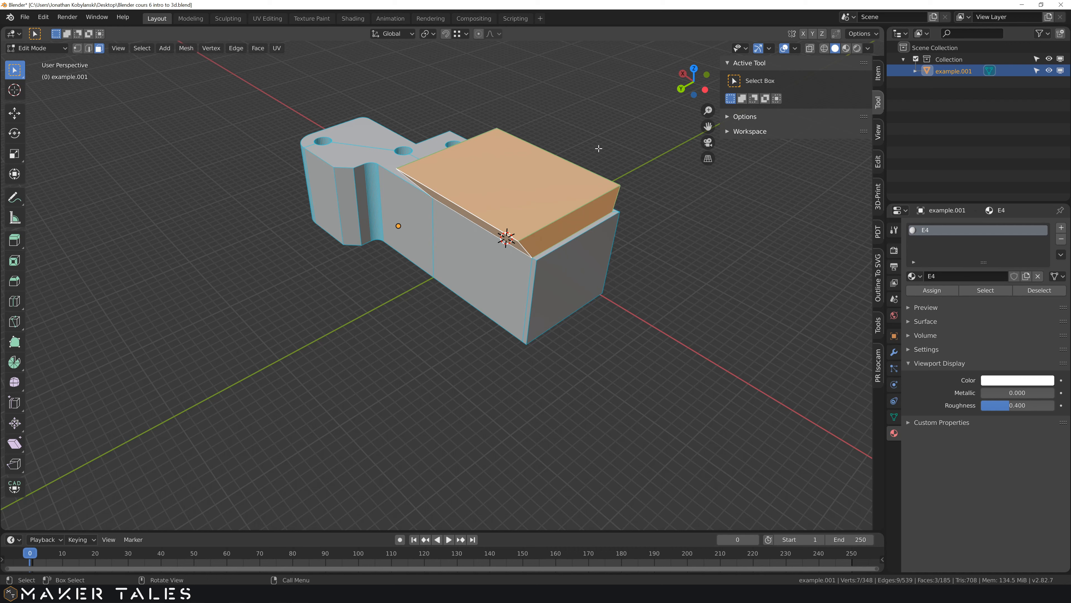
# - Try to extrude the three selected faces inward along their normals by about 2 mm without even thickness
pyautogui.hotkey('alt', 'e')
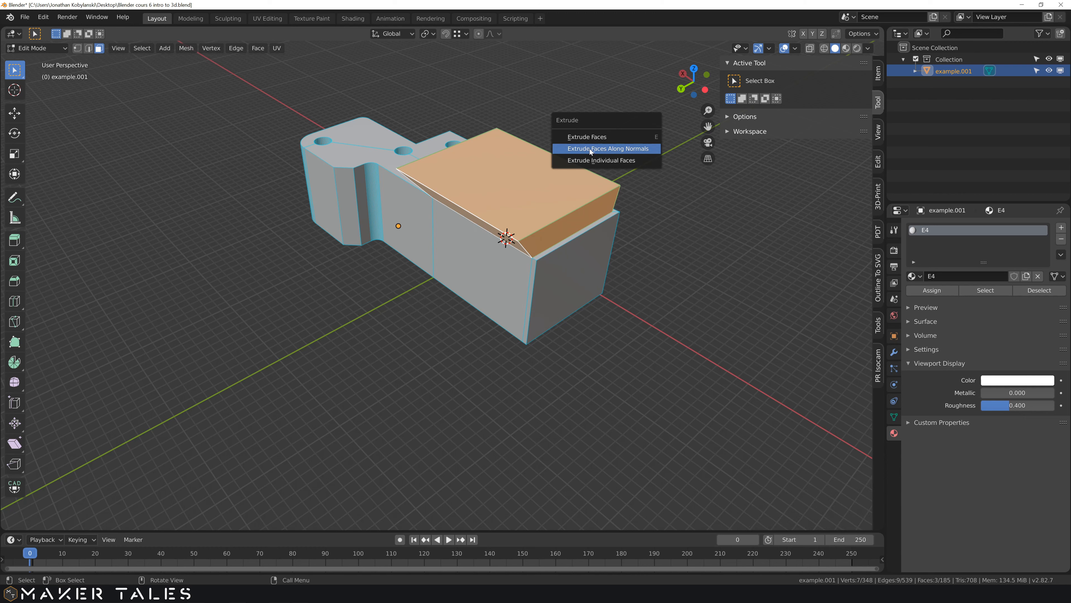
pyautogui.click(619, 150)
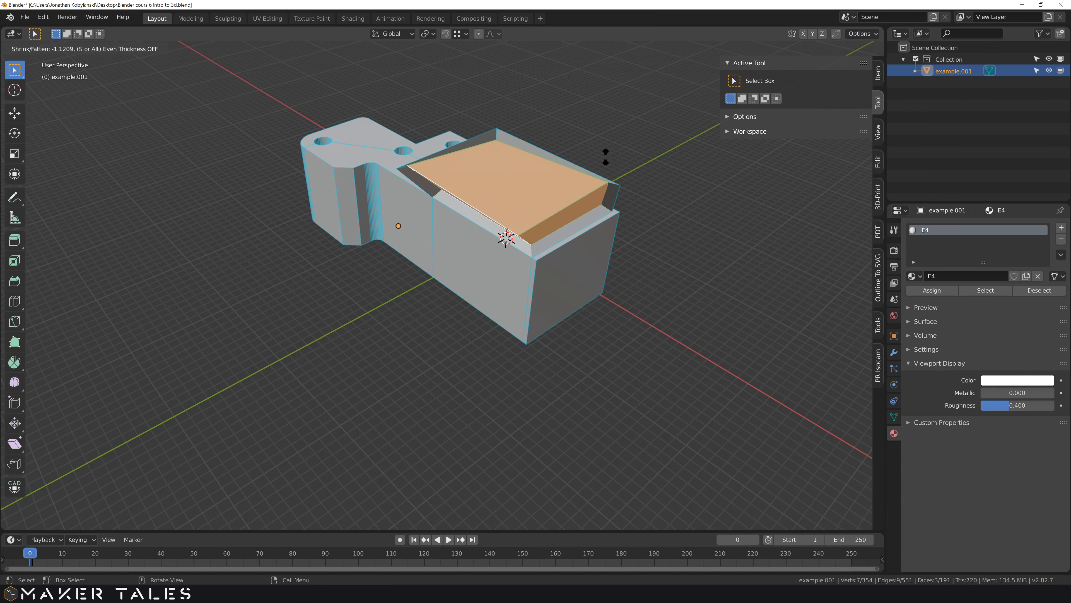
pyautogui.middleClick(606, 153)
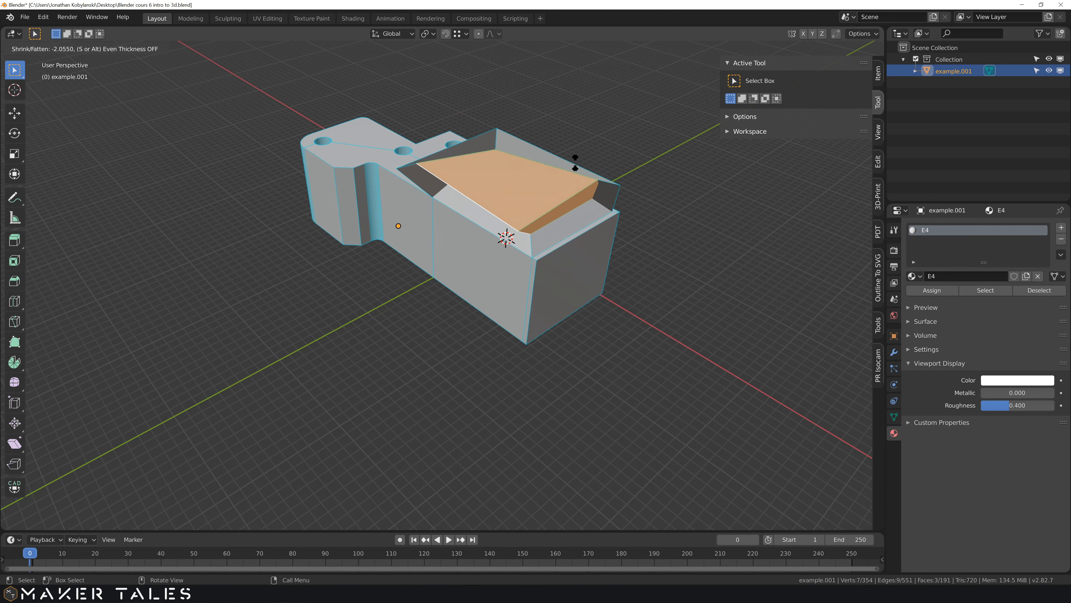
pyautogui.click(577, 127)
pyautogui.hotkey('ctrl', 'z')
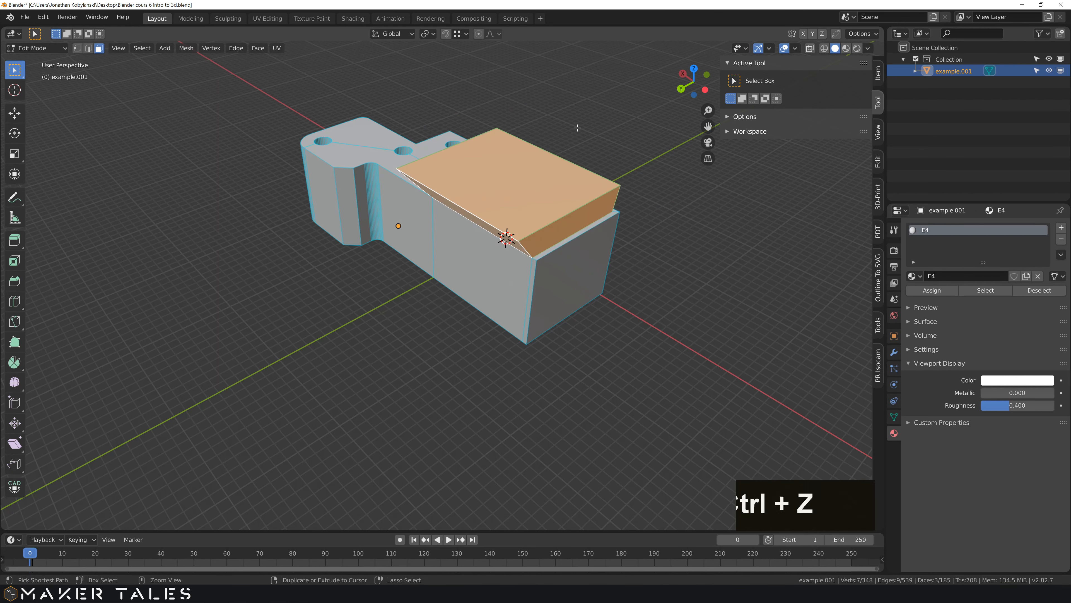
# - Extrude the slanted block's three selected faces outward along their normals with even thickness on
pyautogui.moveTo(580, 148); pyautogui.dragTo(484, 158, button='middle')
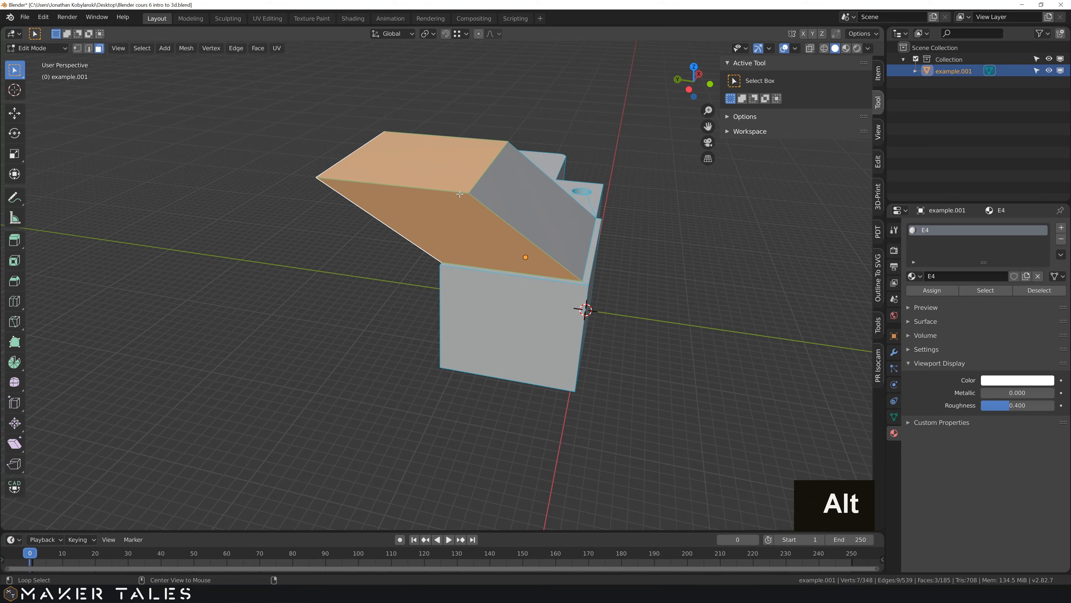
pyautogui.hotkey('alt', 'e')
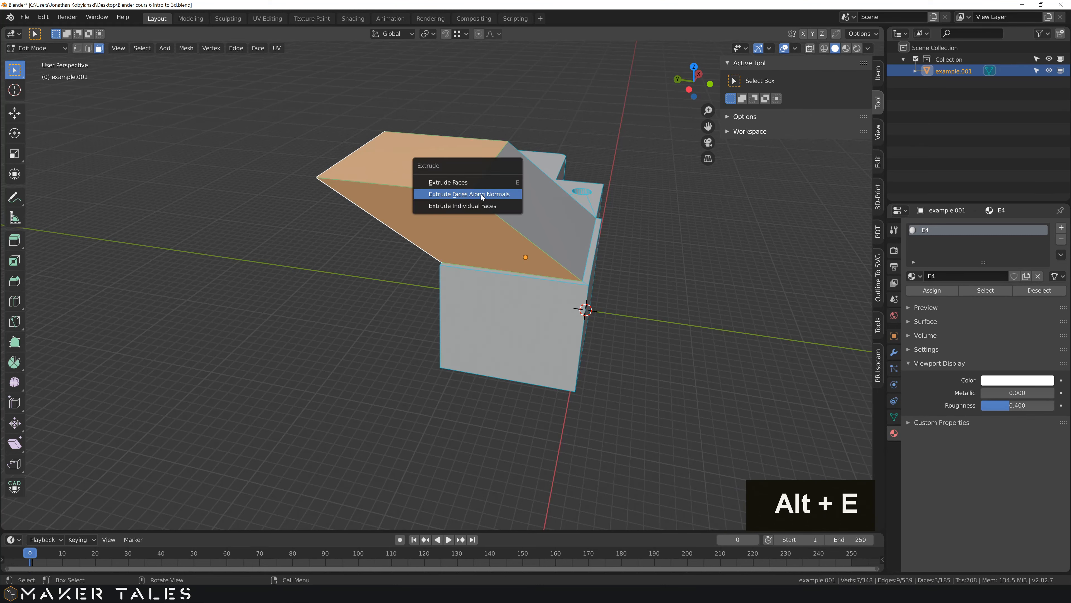
pyautogui.click(480, 193)
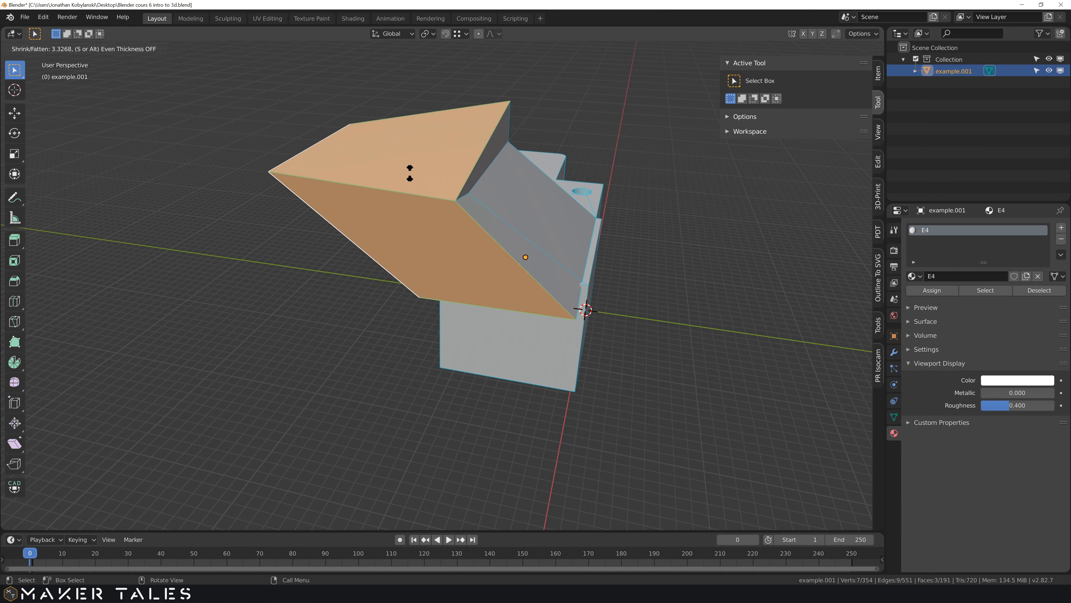
pyautogui.press('s')
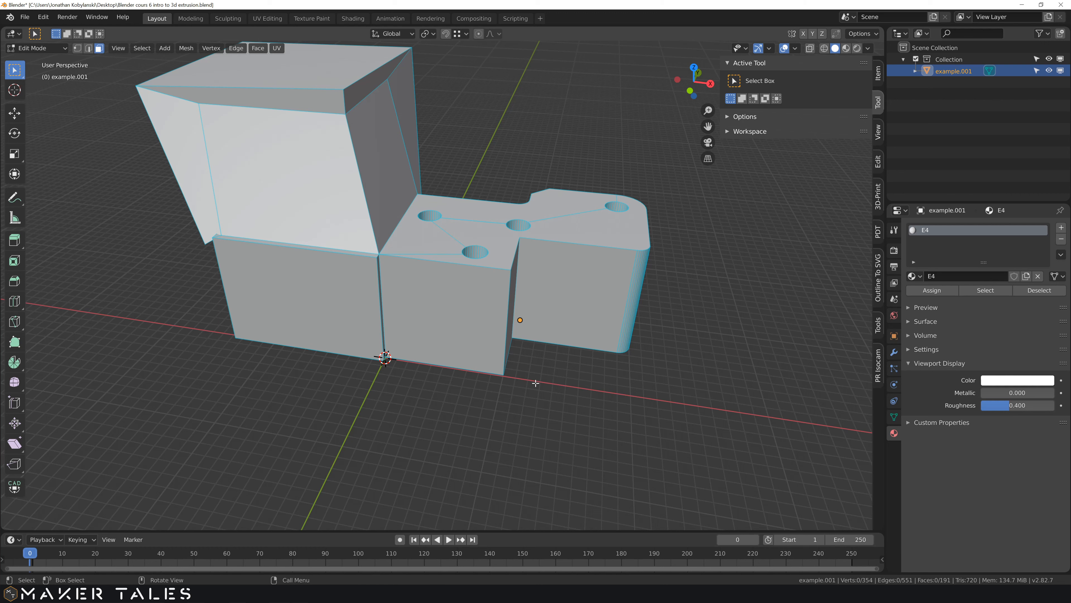
# - Place the 3D cursor freely in the empty space beside the part's rounded arm
pyautogui.press('shift')
pyautogui.press('shift')
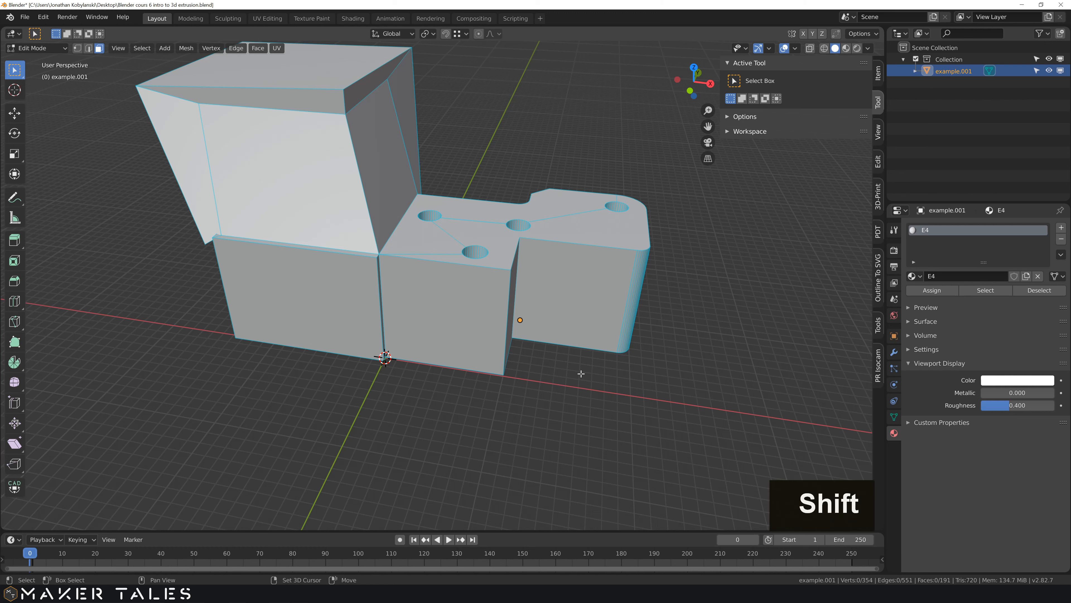
pyautogui.keyDown('shift'); pyautogui.moveTo(539, 375); pyautogui.dragTo(548, 132, button='right'); pyautogui.keyUp('shift')
pyautogui.moveTo(630, 138); pyautogui.dragTo(544, 143, button='middle')
pyautogui.keyDown('shift'); pyautogui.moveTo(614, 188); pyautogui.dragTo(635, 218, button='right'); pyautogui.keyUp('shift')
pyautogui.moveTo(634, 218); pyautogui.dragTo(575, 237, button='middle')
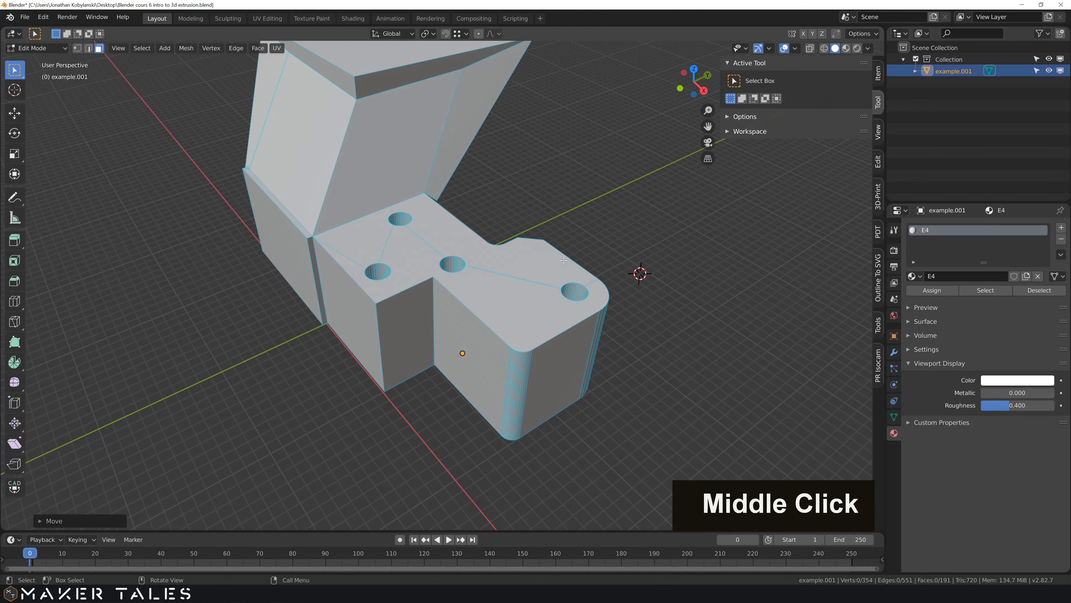
# - Move the 3D cursor onto the arm's top near its rounded corner and view it from a low angle
pyautogui.press('shift')
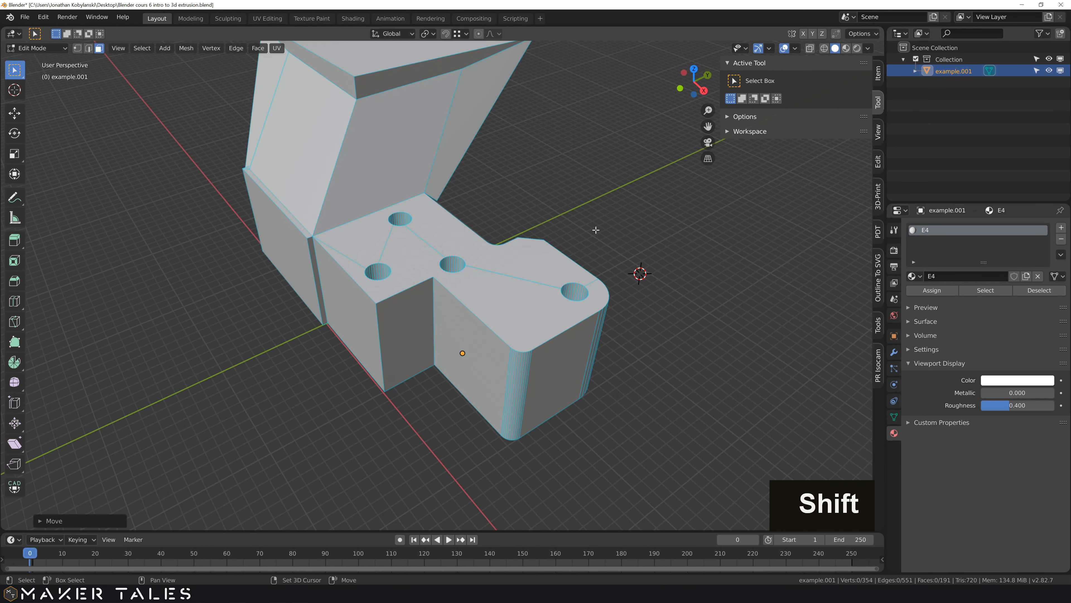
pyautogui.keyDown('shift'); pyautogui.moveTo(596, 229); pyautogui.dragTo(510, 319, button='right'); pyautogui.keyUp('shift')
pyautogui.moveTo(526, 330); pyautogui.dragTo(498, 345, button='middle')
pyautogui.keyDown('shift'); pyautogui.moveTo(499, 345); pyautogui.dragTo(490, 342, button='right'); pyautogui.keyUp('shift')
pyautogui.moveTo(490, 342); pyautogui.dragTo(462, 286, button='middle')
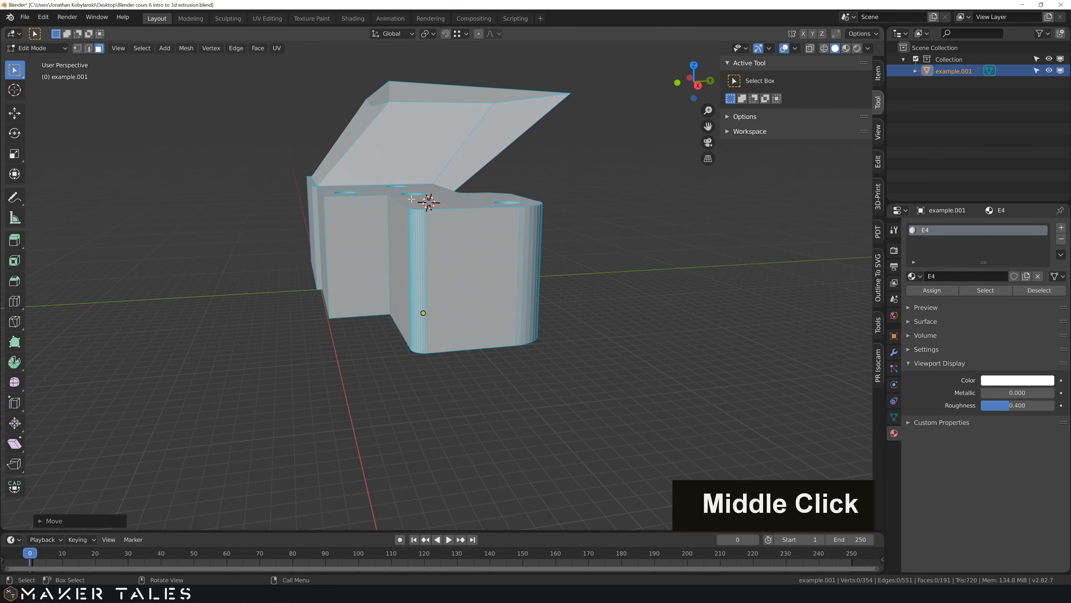
# - Reposition the 3D cursor onto the arm's top face, between the middle hole and the hole at its rounded end
pyautogui.moveTo(412, 199); pyautogui.dragTo(469, 293, button='middle')
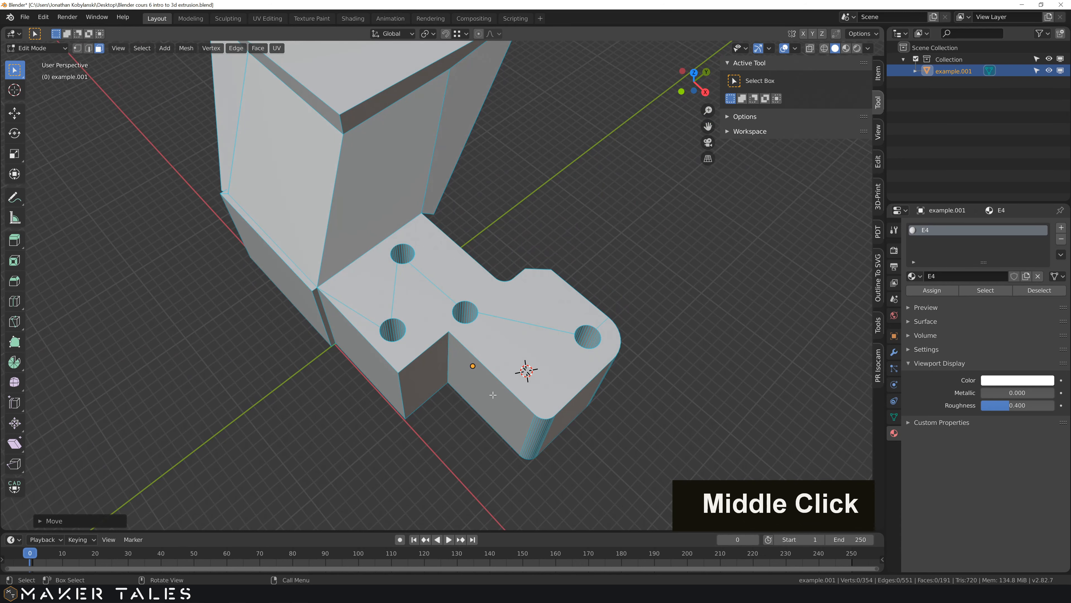
pyautogui.keyDown('shift'); pyautogui.moveTo(493, 394); pyautogui.dragTo(501, 400, button='right'); pyautogui.keyUp('shift')
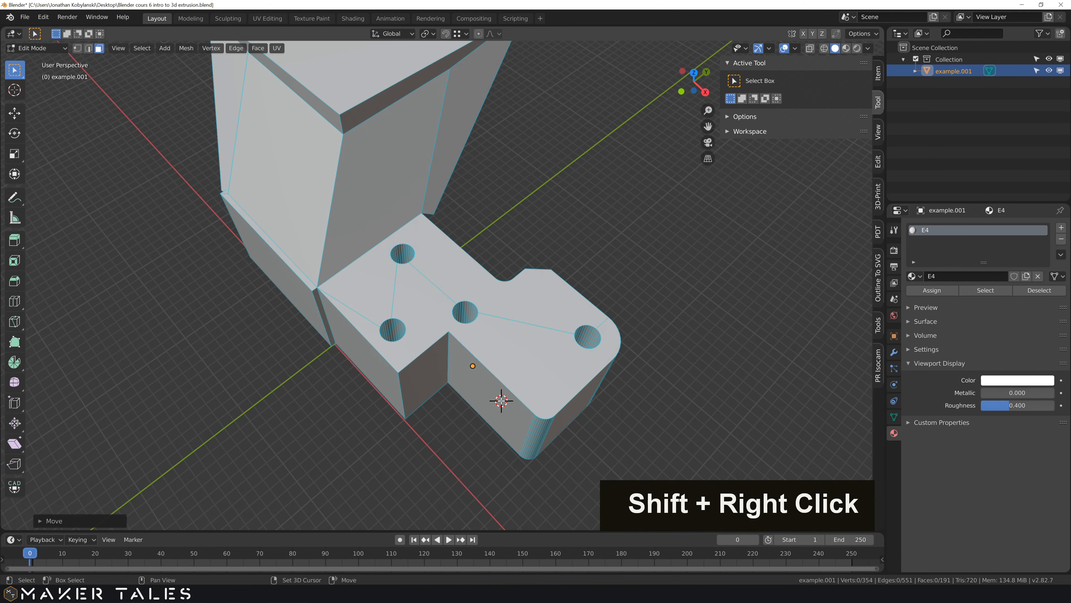
pyautogui.moveTo(500, 399); pyautogui.dragTo(544, 326, button='middle')
pyautogui.keyDown('shift'); pyautogui.moveTo(516, 277); pyautogui.dragTo(546, 280, button='right'); pyautogui.keyUp('shift')
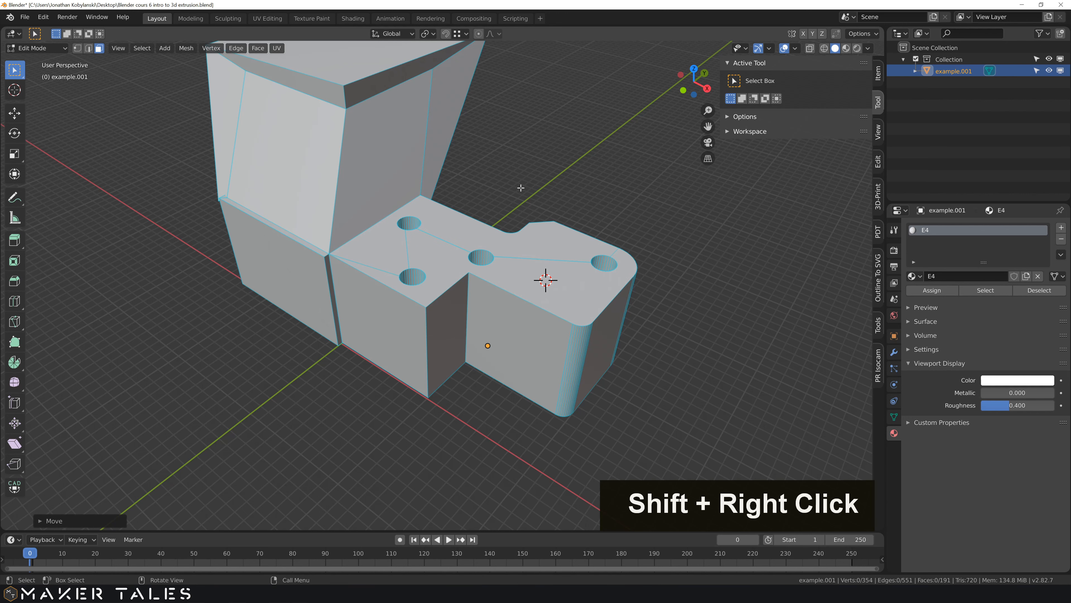
# - Place the 3D cursor with snapping on the arm's top face, between the middle hole and the end hole
pyautogui.click(466, 34)
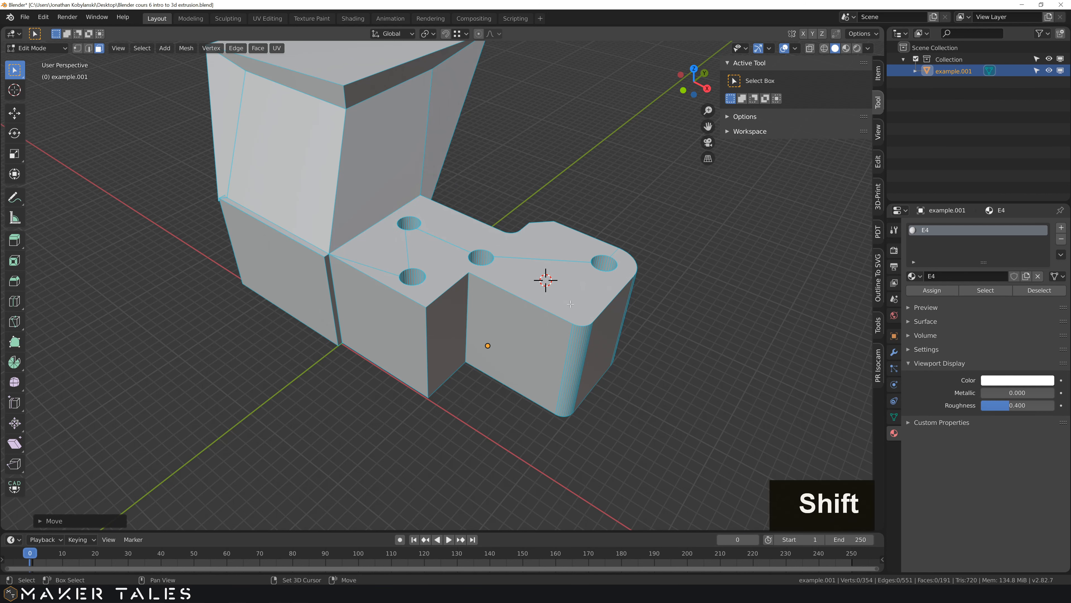
pyautogui.keyDown('shift'); pyautogui.rightClick(570, 303); pyautogui.keyUp('shift')
pyautogui.keyDown('ctrl'); pyautogui.keyDown('shift'); pyautogui.moveTo(570, 304); pyautogui.dragTo(545, 277, button='right'); pyautogui.keyUp('shift'); pyautogui.keyUp('ctrl')
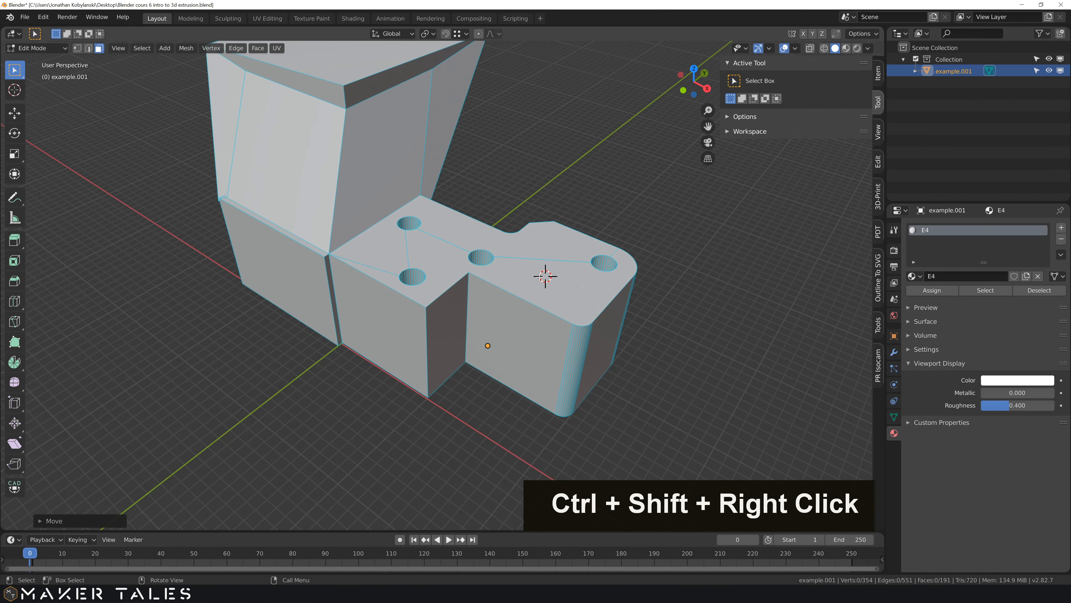
pyautogui.moveTo(532, 298); pyautogui.dragTo(531, 260, button='middle')
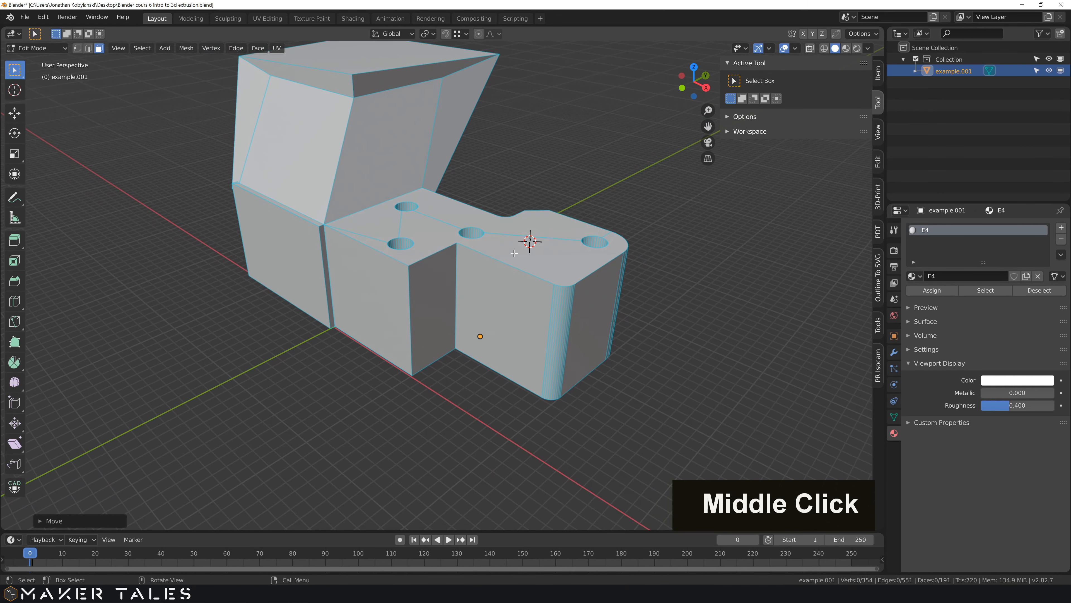
pyautogui.moveTo(493, 265); pyautogui.dragTo(549, 280, button='middle')
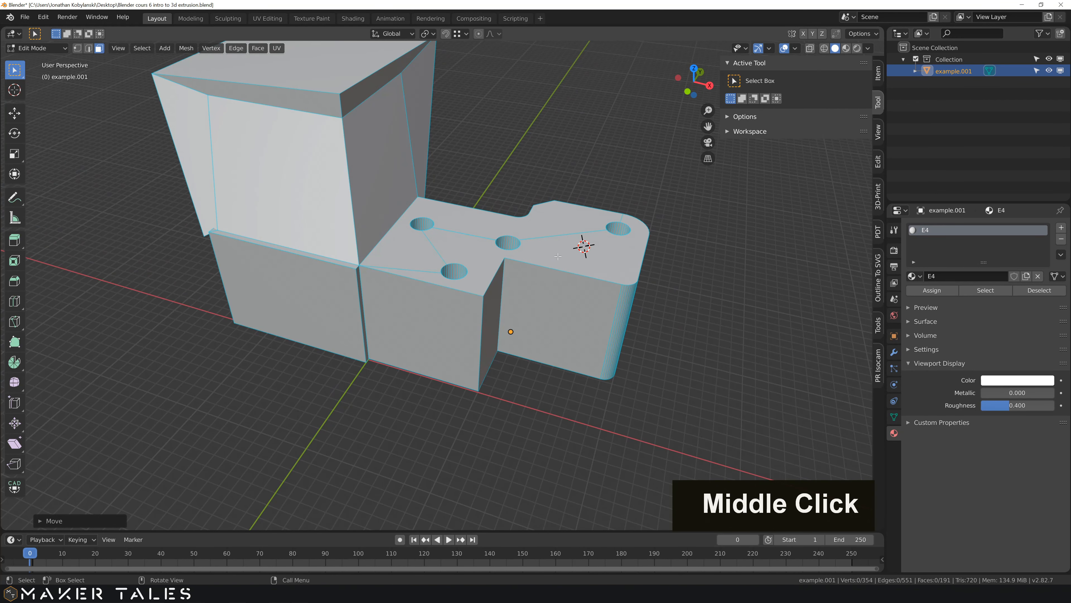
# - Place the 3D cursor on the arm's long side face, next to the inner corner with the lower block
pyautogui.middleClick(553, 325)
pyautogui.keyDown('shift'); pyautogui.rightClick(554, 324); pyautogui.keyUp('shift')
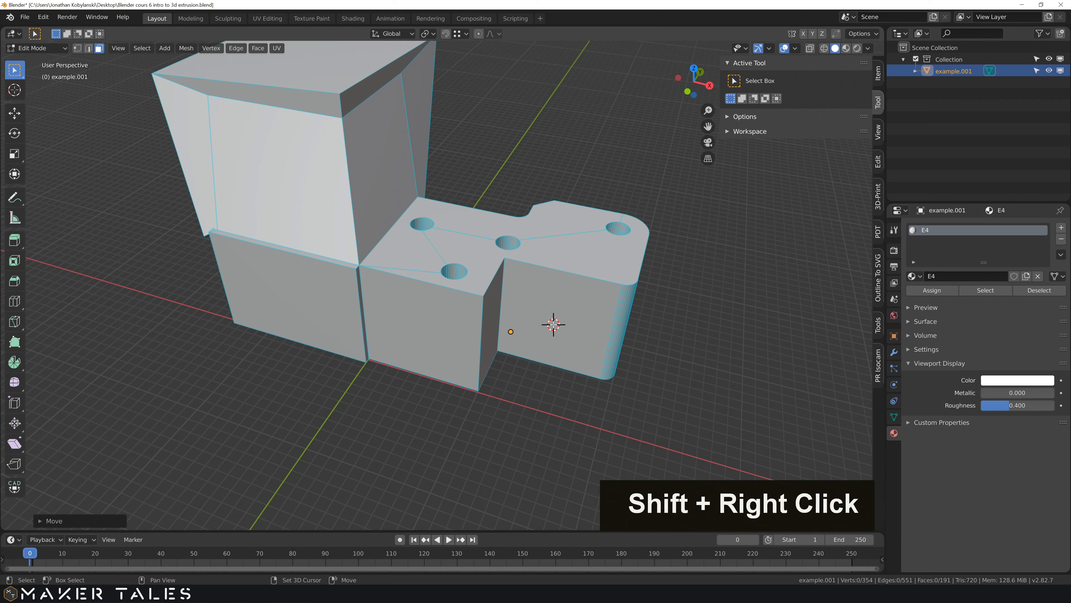
pyautogui.moveTo(553, 324); pyautogui.dragTo(501, 308, button='middle')
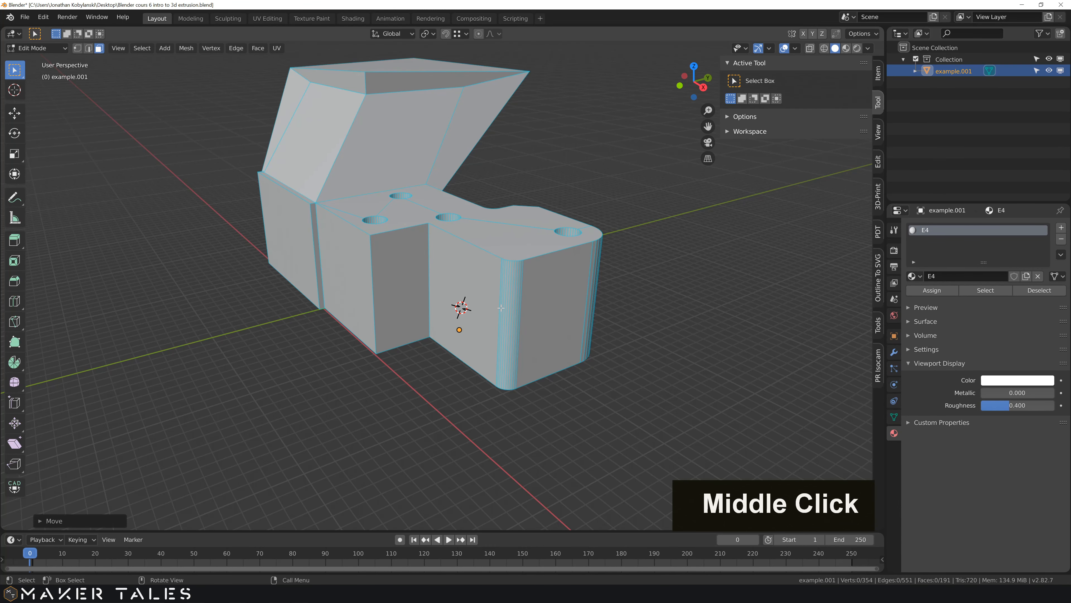
# - Add a cube mesh at the 3D cursor on the arm's side face and select the cube's outer face
pyautogui.press('shift')
pyautogui.hotkey('shift', 'a')
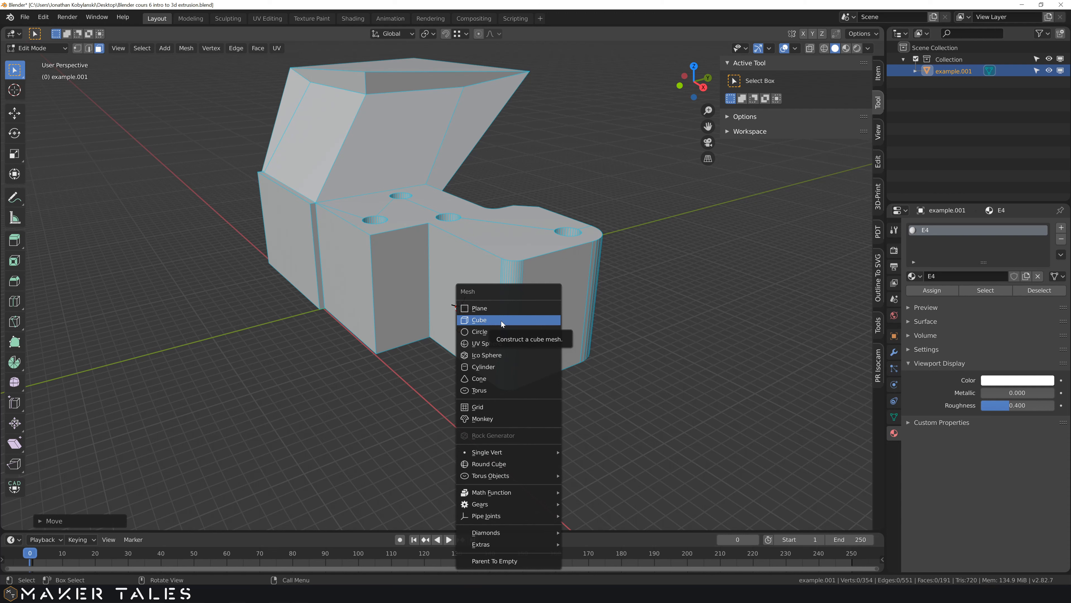
pyautogui.click(502, 321)
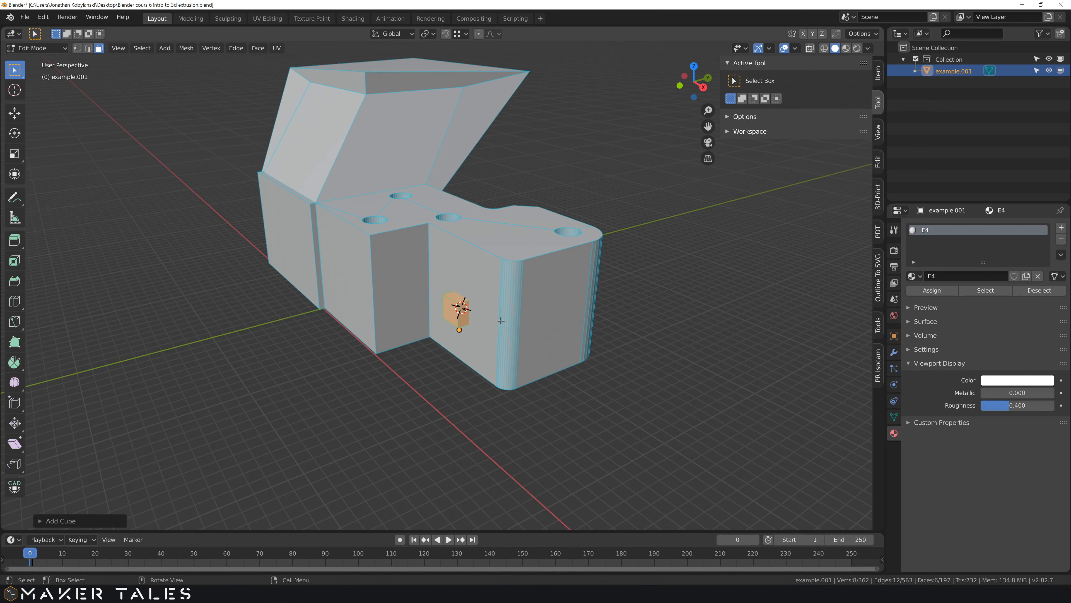
pyautogui.moveTo(501, 321); pyautogui.dragTo(493, 293, button='middle')
pyautogui.scroll(2, 539, 289)
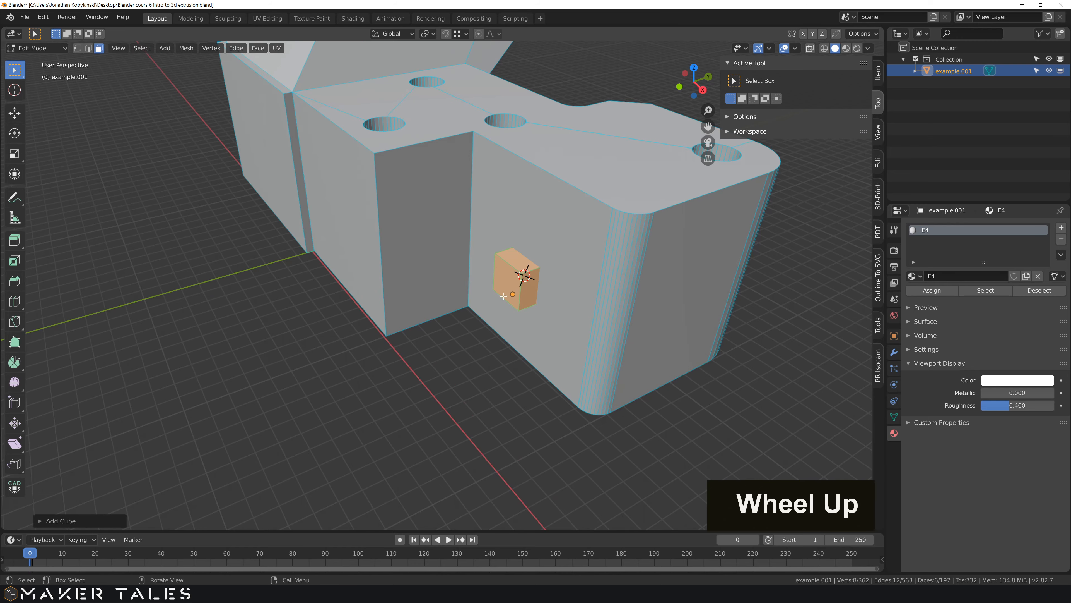
pyautogui.moveTo(554, 285)
pyautogui.mouseDown(button='middle')
pyautogui.moveTo(466, 294)
pyautogui.moveTo(544, 280)
pyautogui.moveTo(540, 292)
pyautogui.moveTo(562, 299)
pyautogui.mouseUp(button='middle')
pyautogui.scroll(-2, 545, 279)
pyautogui.click(490, 377)
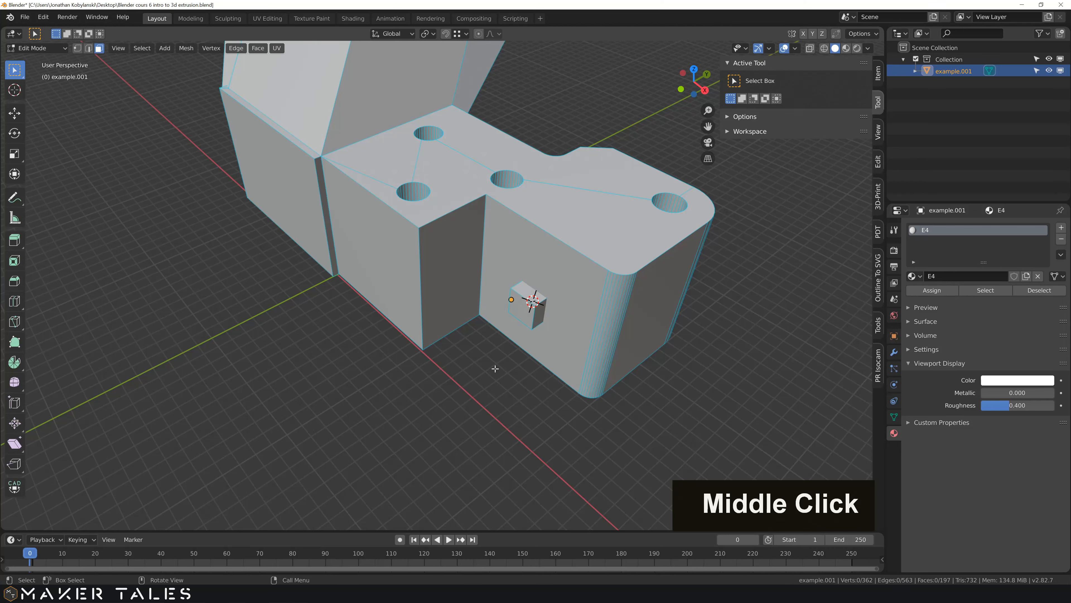
pyautogui.click(525, 312)
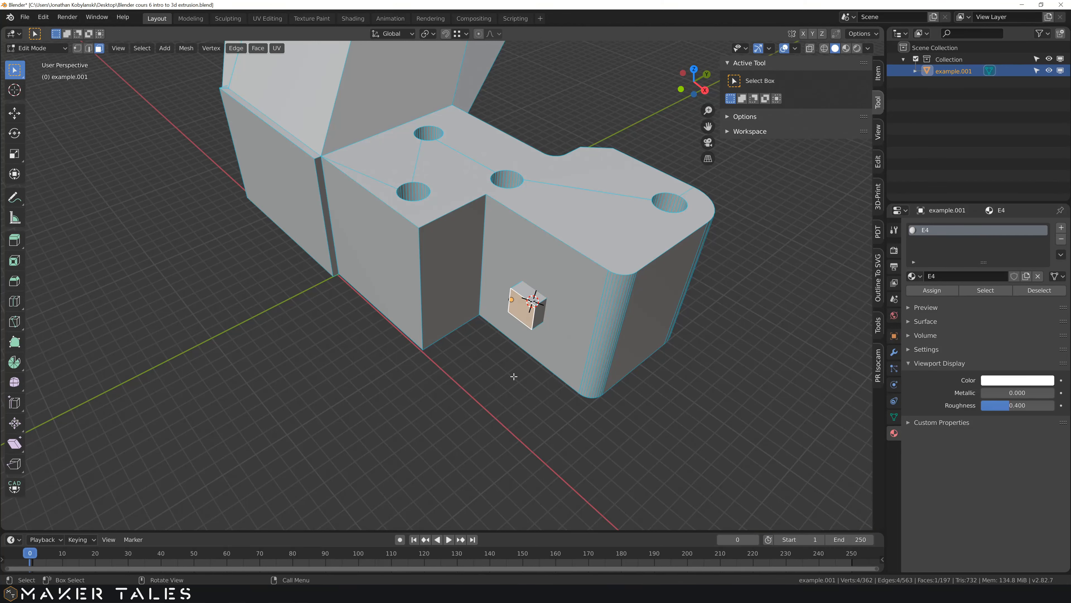
# - Undo the face selection and the cube added on the arm's side face
pyautogui.hotkey('ctrl', 'z')
pyautogui.hotkey('ctrl', 'z')
pyautogui.hotkey('ctrl', 'z')
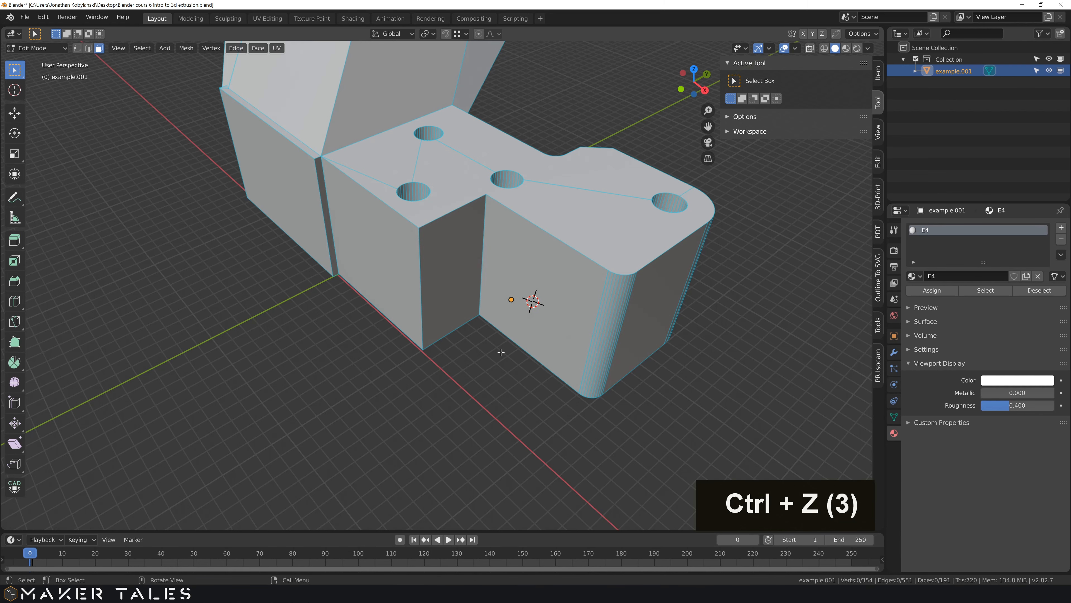
pyautogui.moveTo(501, 352)
pyautogui.mouseDown(button='middle')
pyautogui.moveTo(531, 354)
pyautogui.moveTo(495, 354)
pyautogui.mouseUp(button='middle')
pyautogui.scroll(-2, 498, 358)
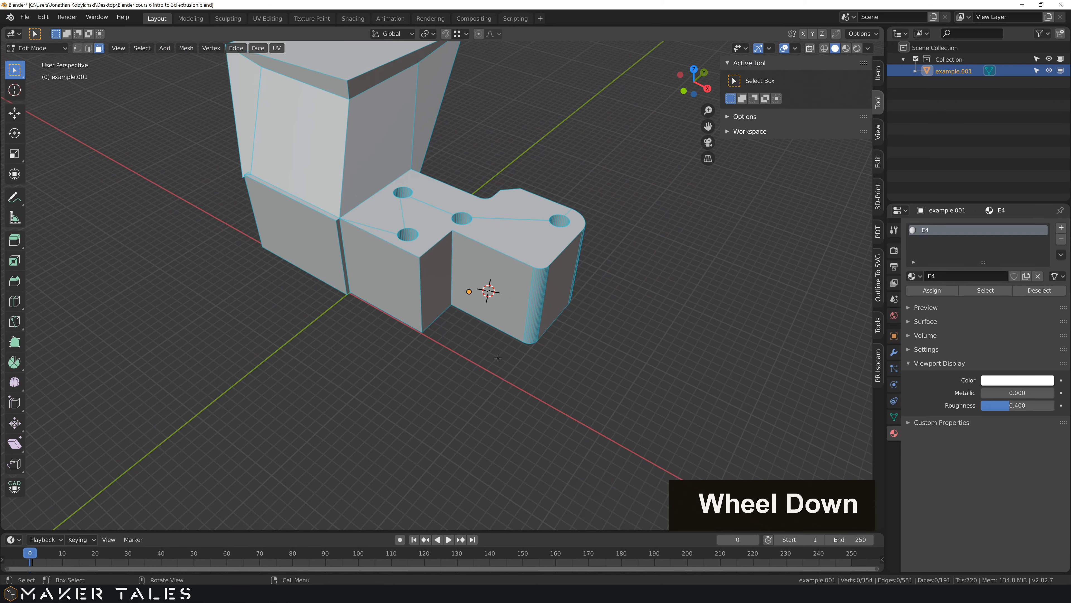
pyautogui.moveTo(476, 285); pyautogui.dragTo(449, 278, button='middle')
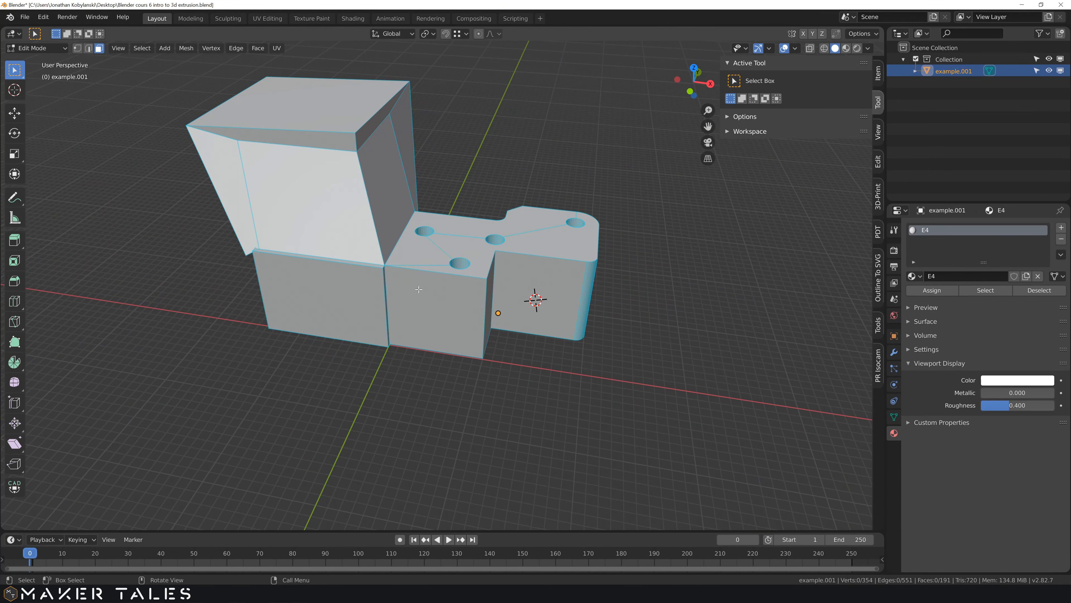
# - Switch to Object Mode and set the part's origin with Origin to Geometry
pyautogui.press('Tab')
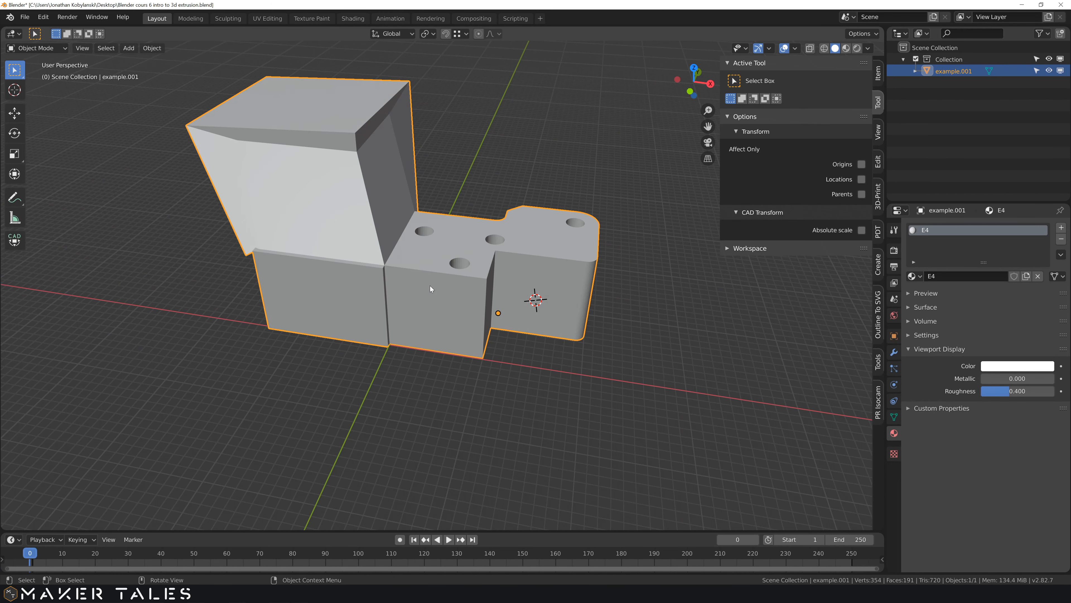
pyautogui.rightClick(430, 286)
pyautogui.moveTo(430, 288)
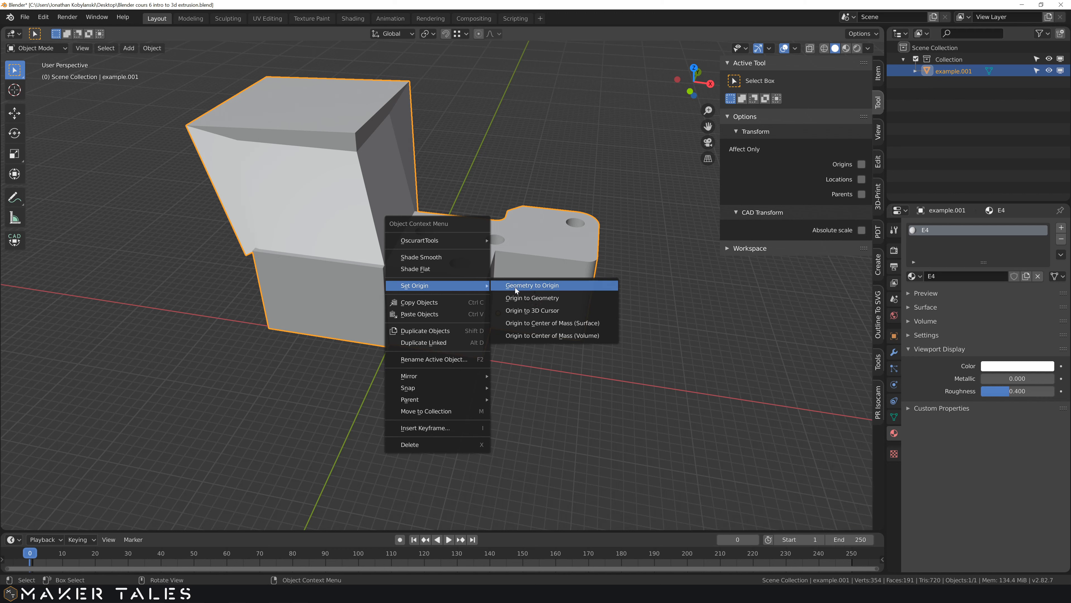
pyautogui.moveTo(485, 286)
pyautogui.click(525, 298)
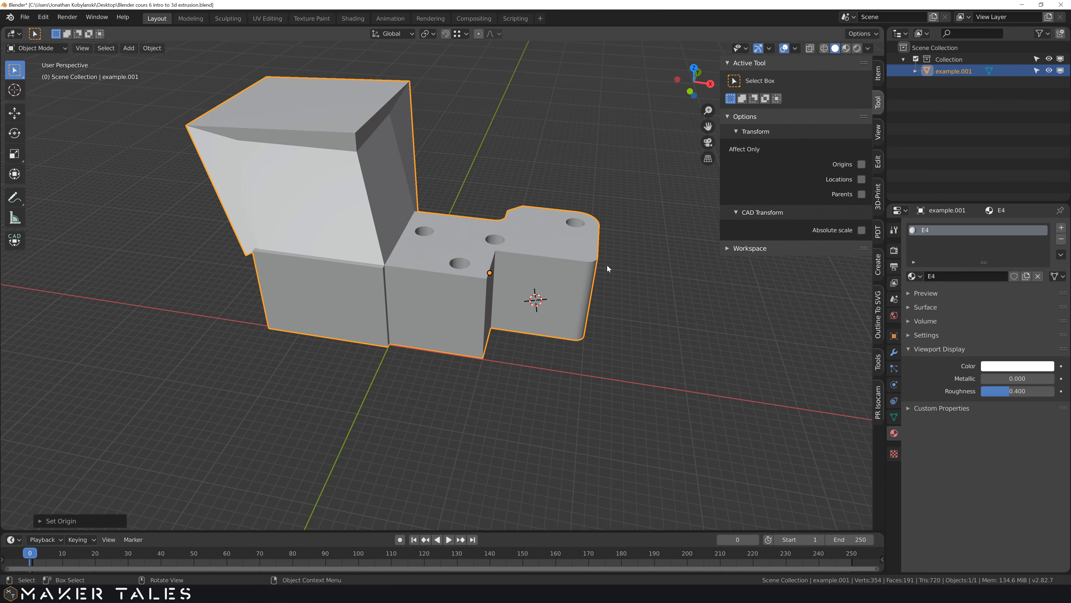
pyautogui.moveTo(607, 269); pyautogui.dragTo(552, 258, button='middle')
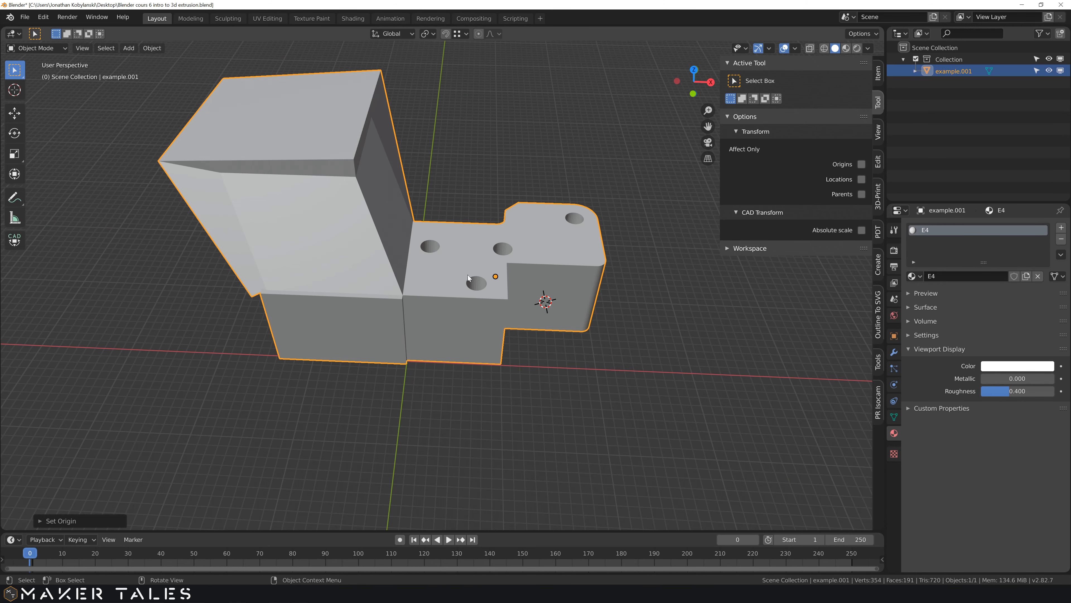
pyautogui.moveTo(468, 275); pyautogui.dragTo(411, 260, button='middle')
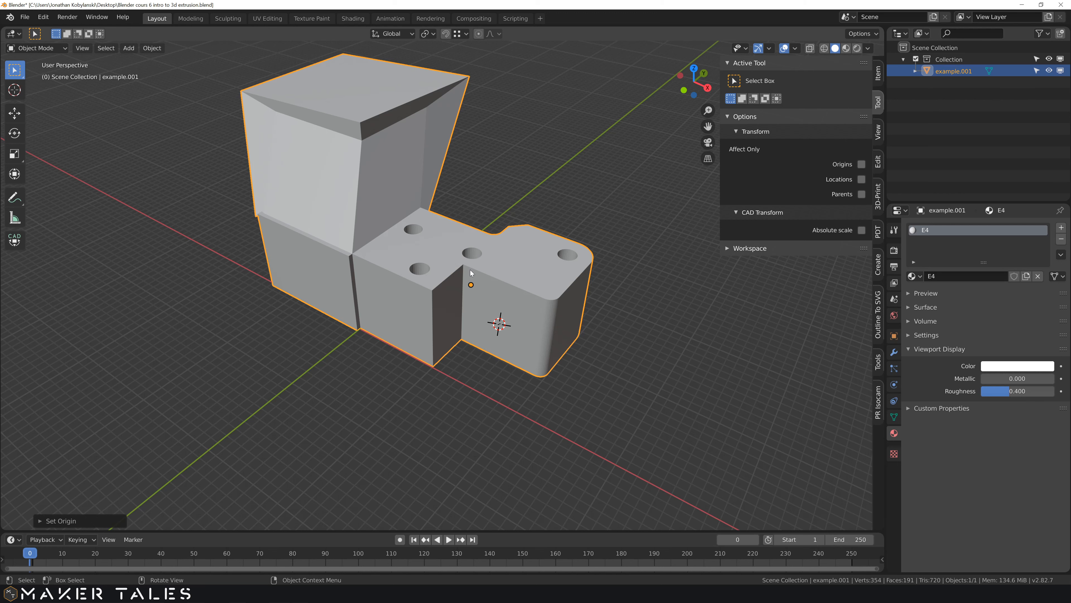
# - Try rotating the part about 11° around the global Z axis through its origin, and undo the rotation
pyautogui.press('r')
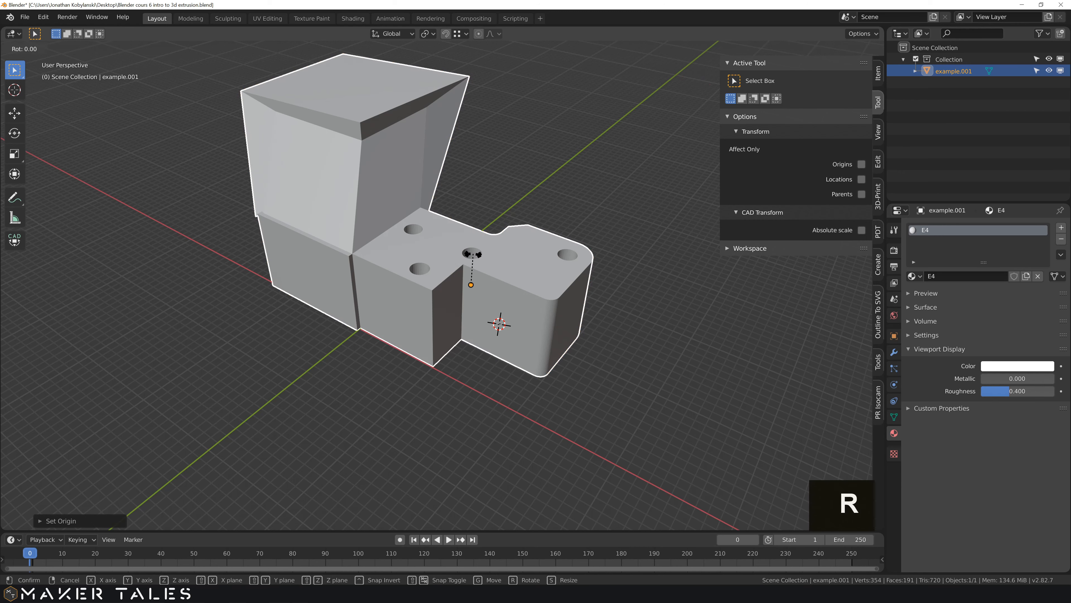
pyautogui.press('z')
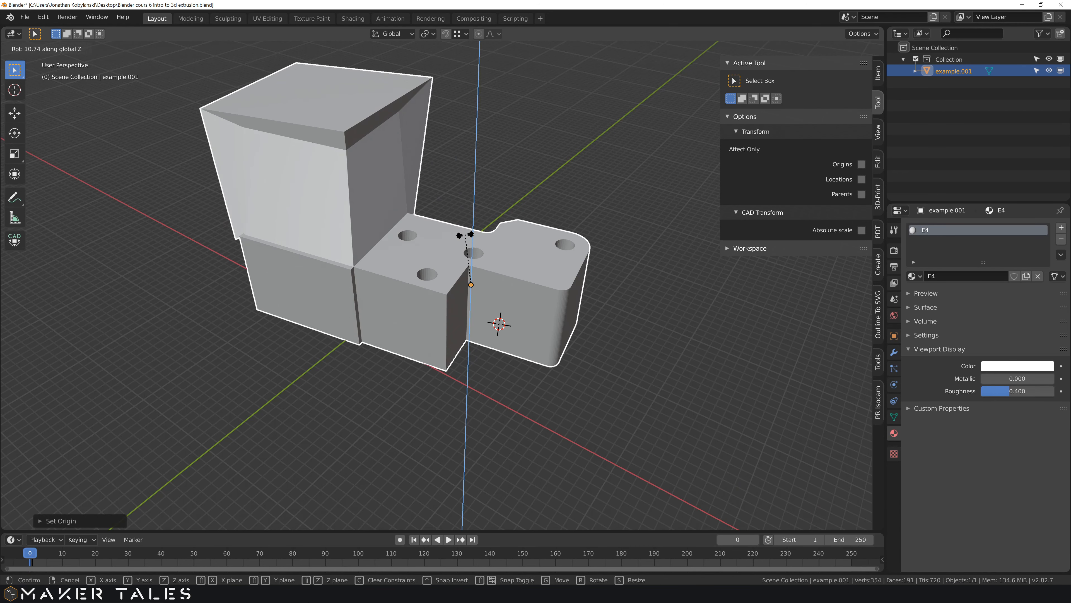
pyautogui.click(465, 235)
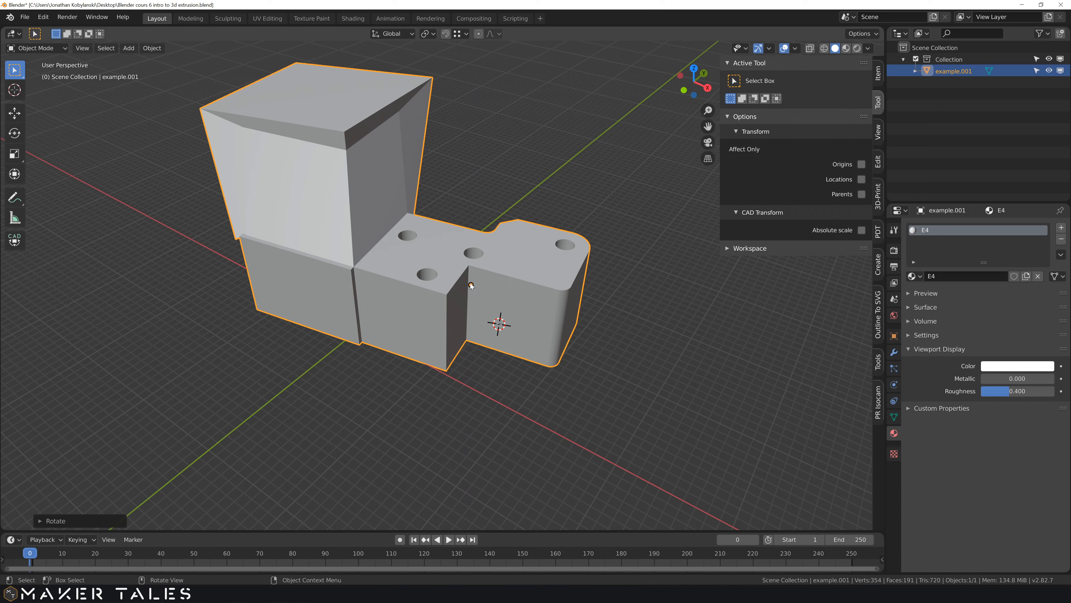
pyautogui.hotkey('ctrl', 'z')
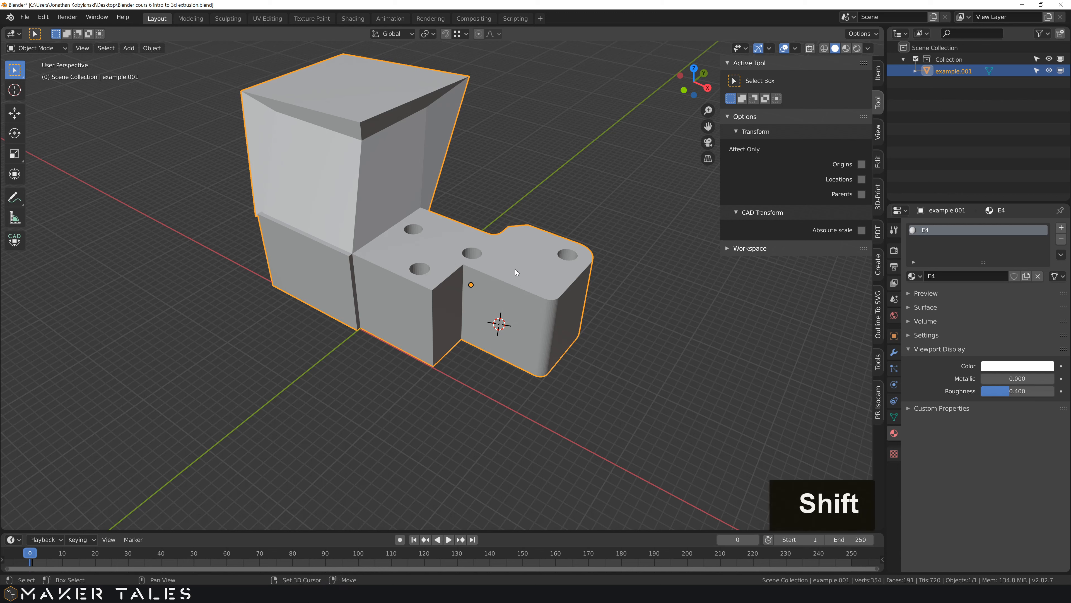
# - Move the 3D cursor to the corner where the slanted block meets the lower blocks, and set the transform pivot point to 3D Cursor
pyautogui.keyDown('shift'); pyautogui.moveTo(515, 274); pyautogui.dragTo(352, 253, button='right'); pyautogui.keyUp('shift')
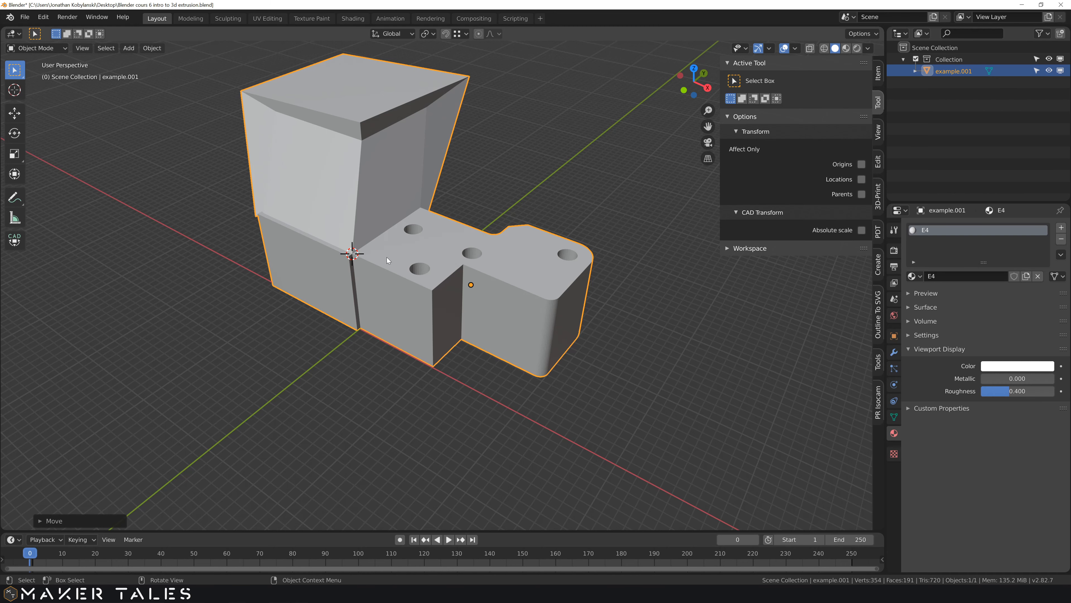
pyautogui.moveTo(387, 257)
pyautogui.mouseDown(button='middle')
pyautogui.moveTo(403, 267)
pyautogui.moveTo(401, 247)
pyautogui.mouseUp(button='middle')
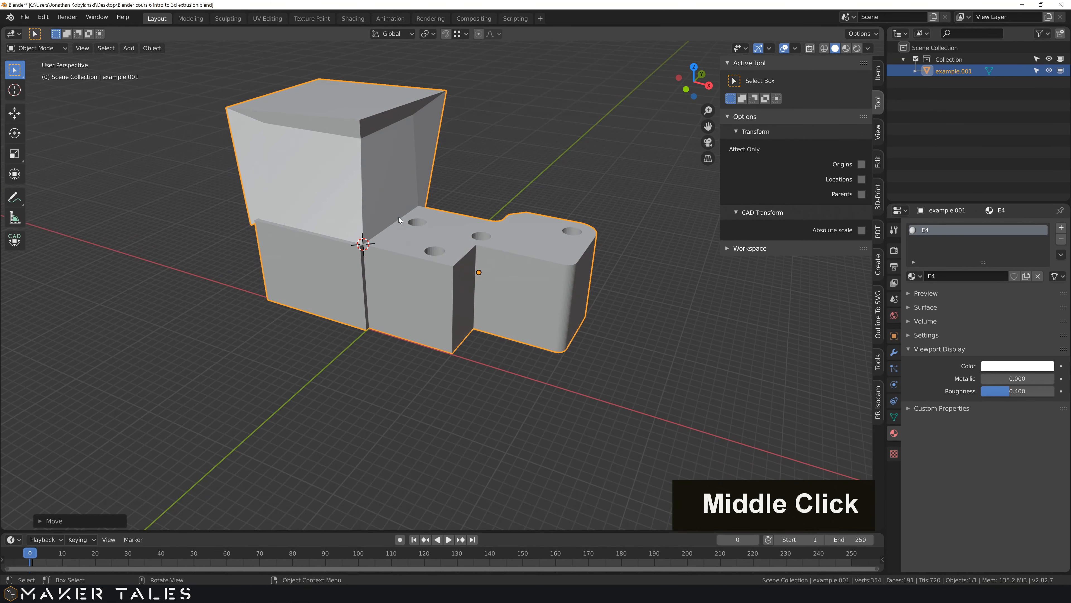
pyautogui.click(434, 37)
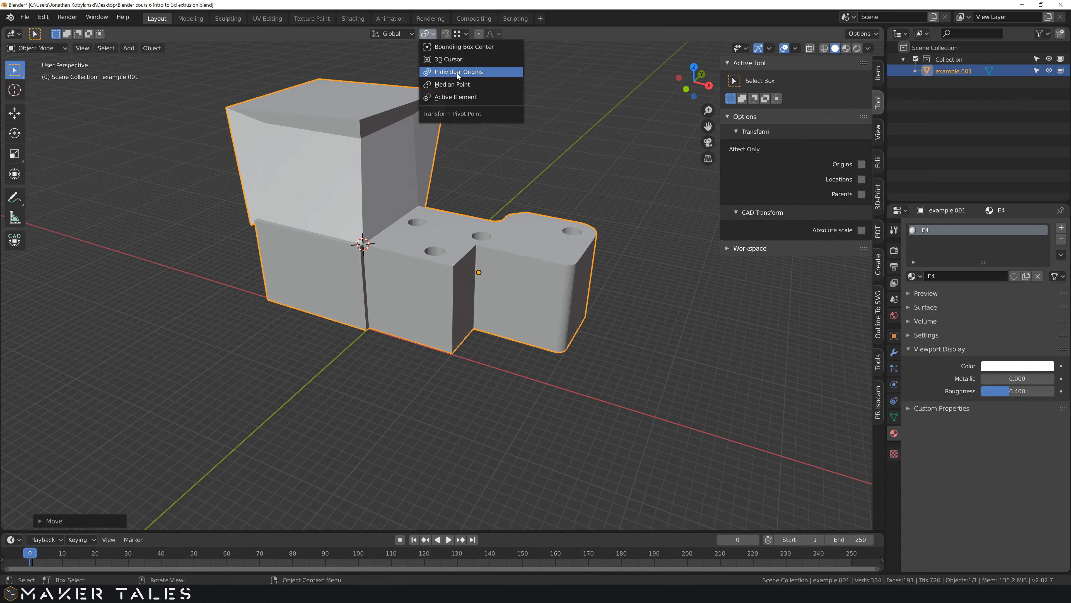
pyautogui.click(446, 60)
pyautogui.click(505, 135)
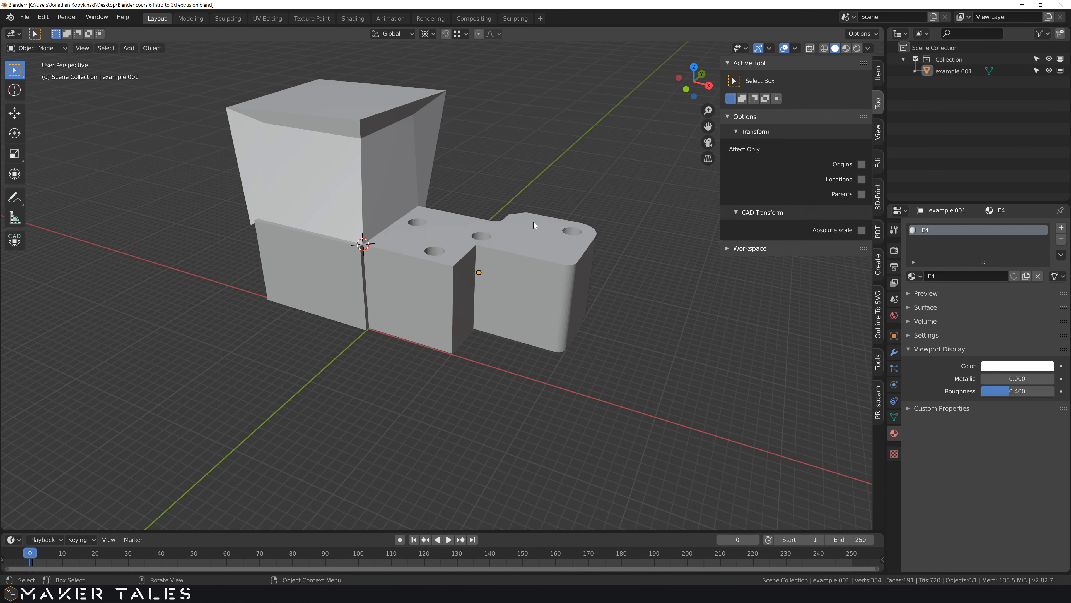
# - Select the part, try rotating it around the global Z axis with the 3D cursor as pivot, and undo the rotation
pyautogui.moveTo(535, 206); pyautogui.dragTo(534, 223, button='middle')
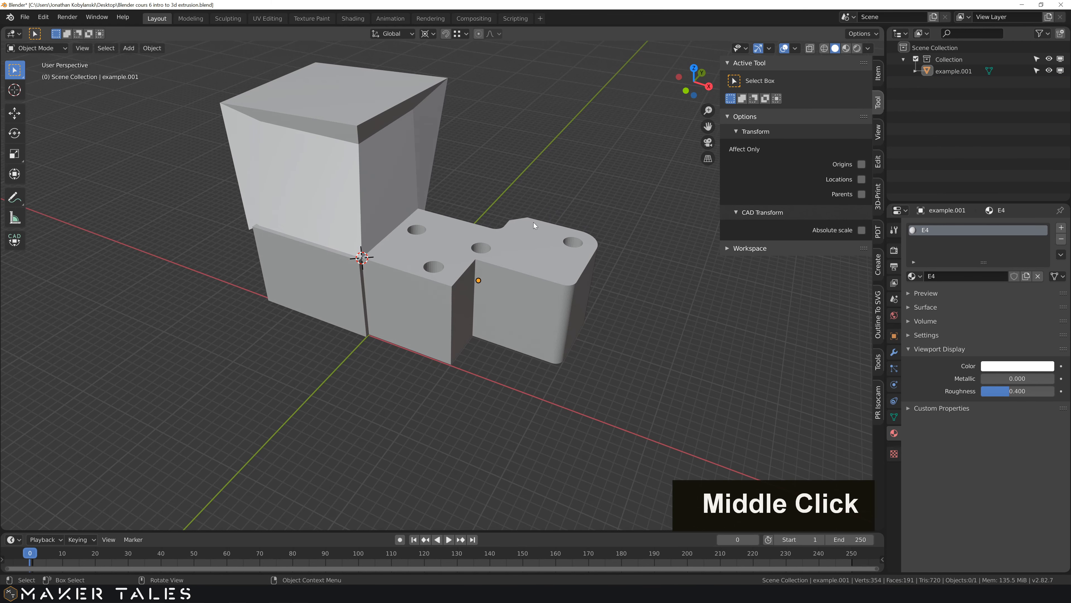
pyautogui.click(531, 244)
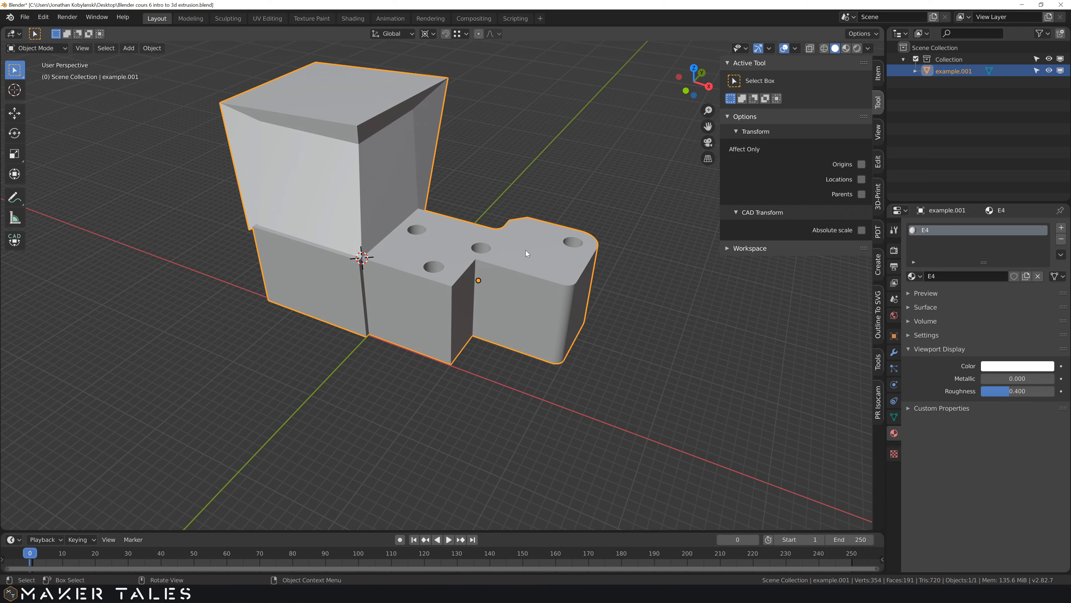
pyautogui.press('r')
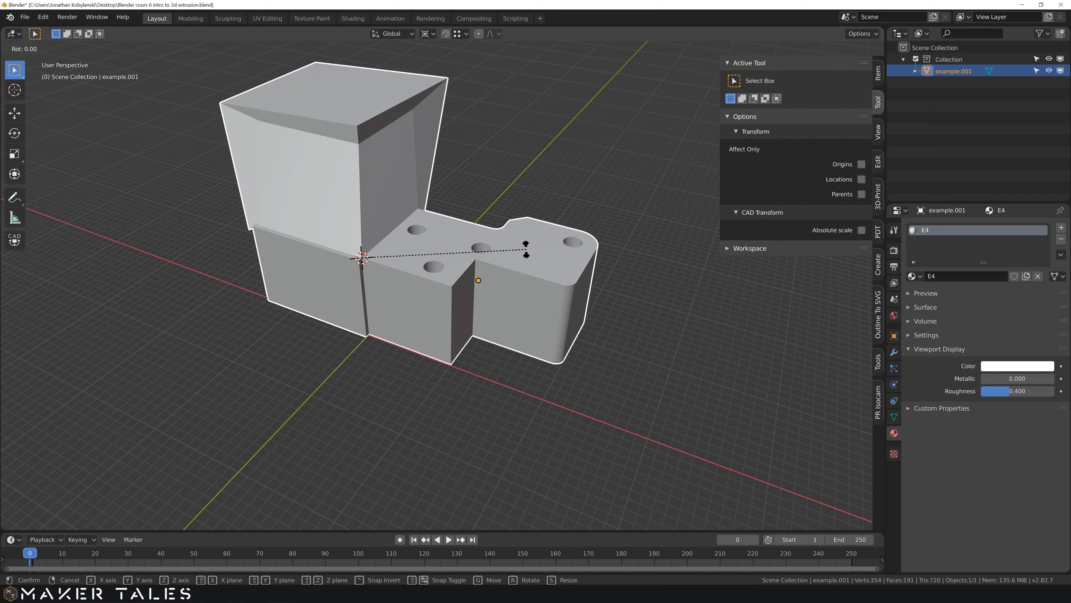
pyautogui.press('z')
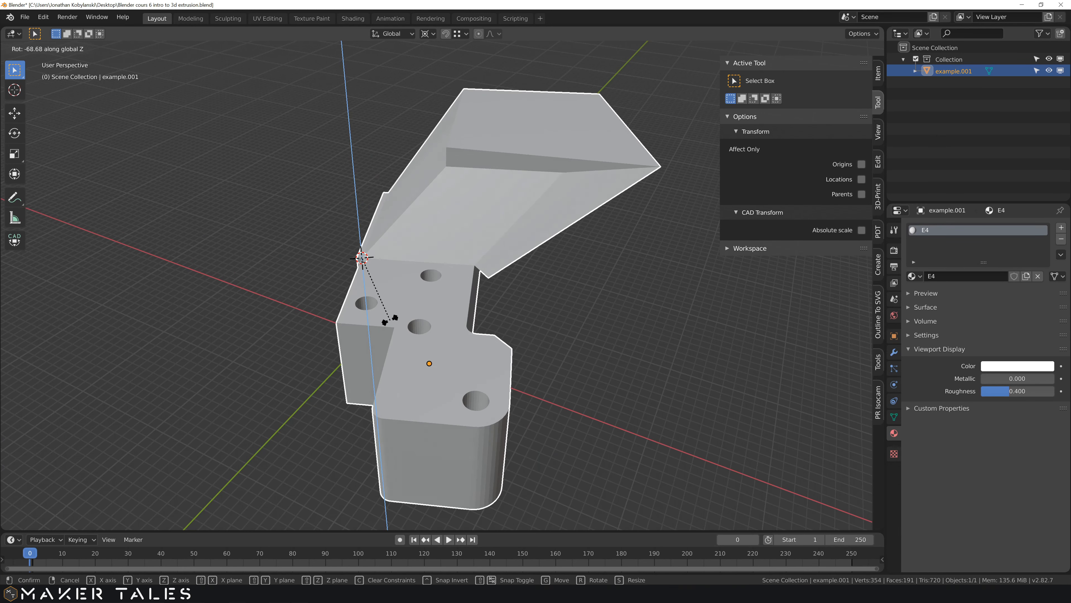
pyautogui.click(439, 268)
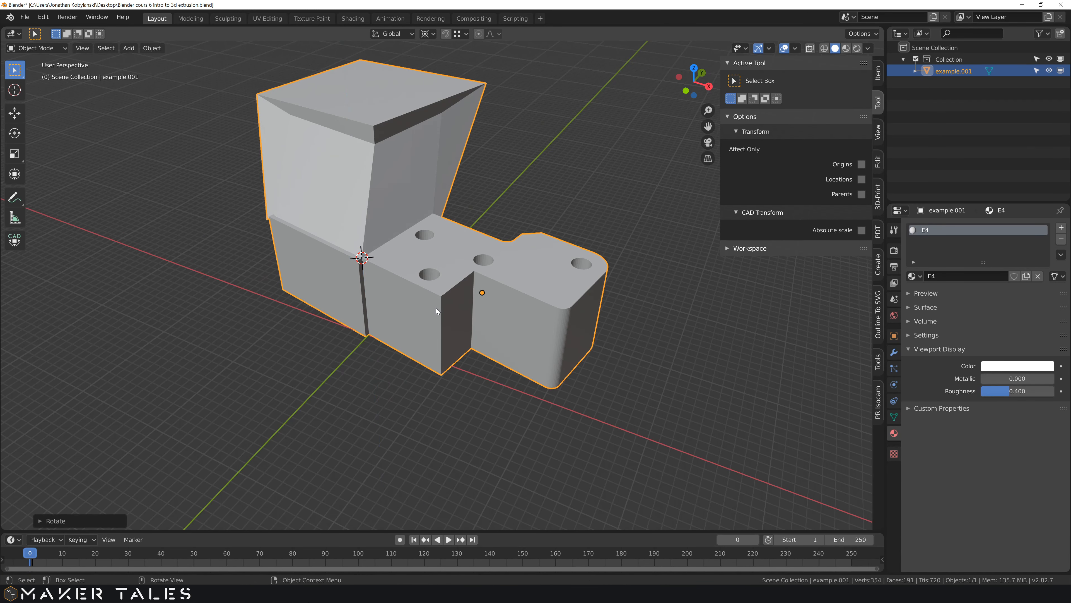
pyautogui.press('ctrl')
pyautogui.hotkey('ctrl', 'z')
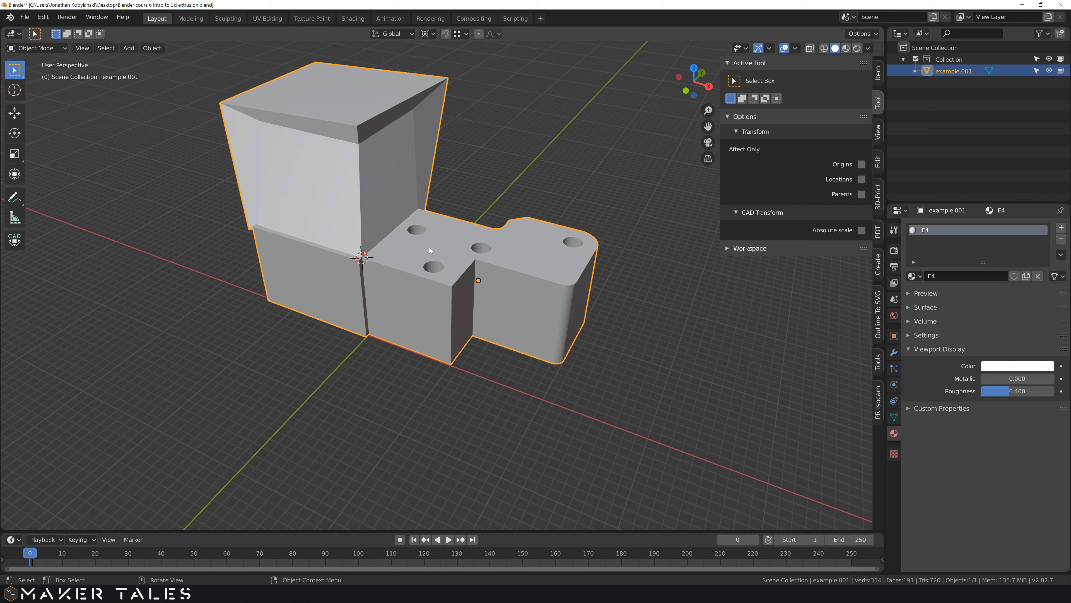
# - Set the part's origin to the 3D cursor at the slanted block's lower corner
pyautogui.rightClick(510, 256)
pyautogui.moveTo(510, 256)
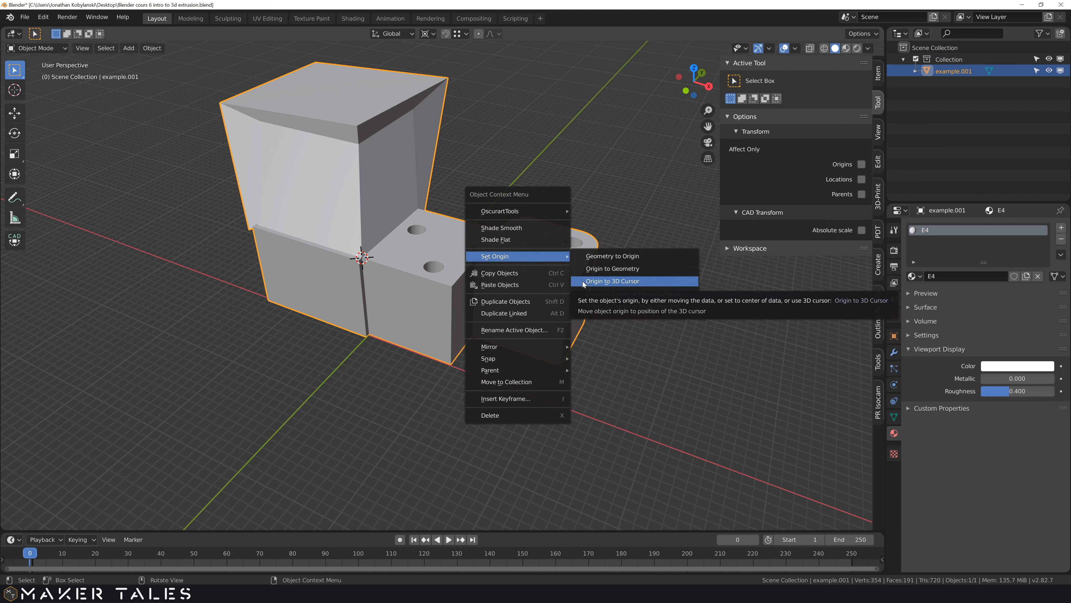
pyautogui.click(636, 282)
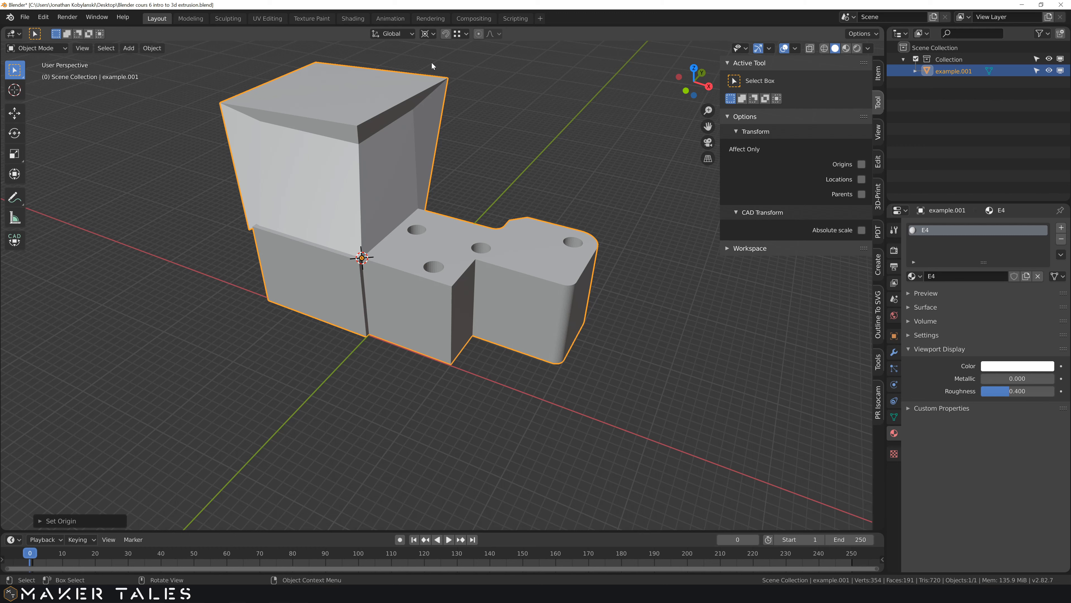
# - Set the transform pivot point to Individual Origins, try rotating the part around the global Z axis, and undo the rotation
pyautogui.click(433, 33)
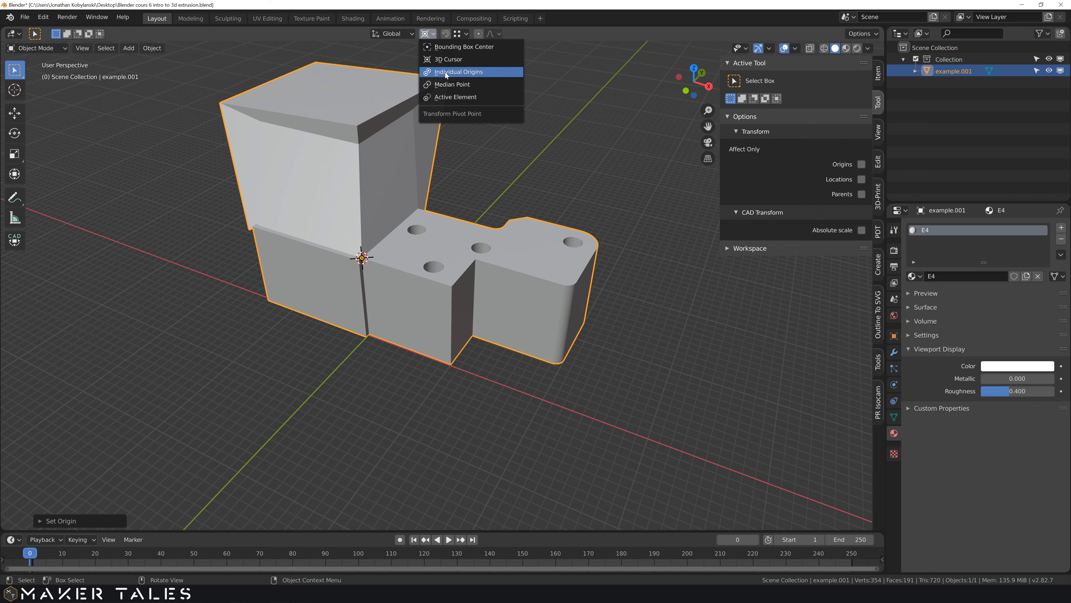
pyautogui.click(474, 73)
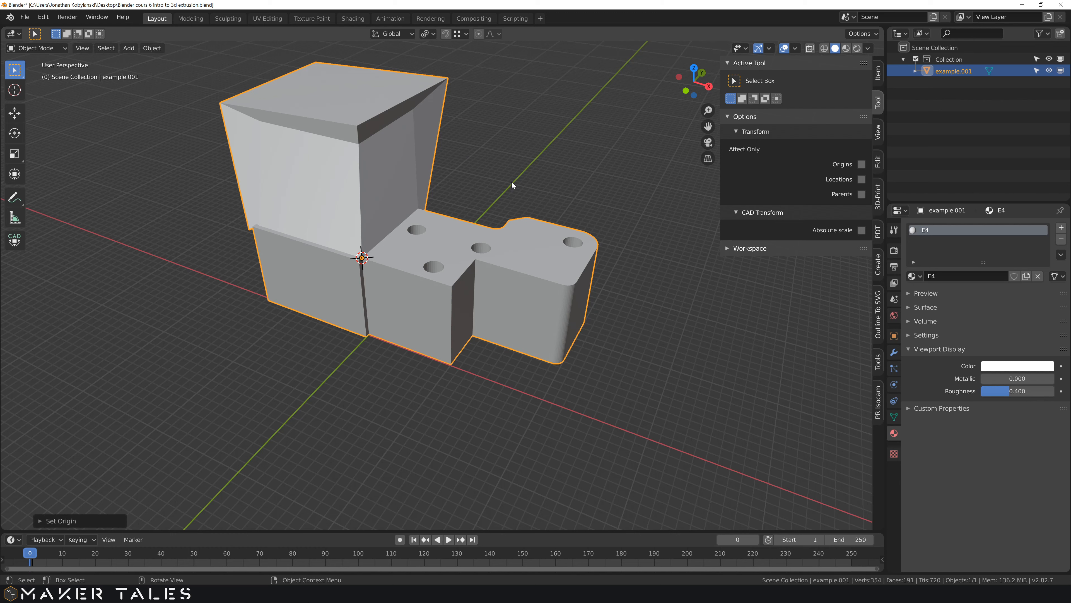
pyautogui.press('r')
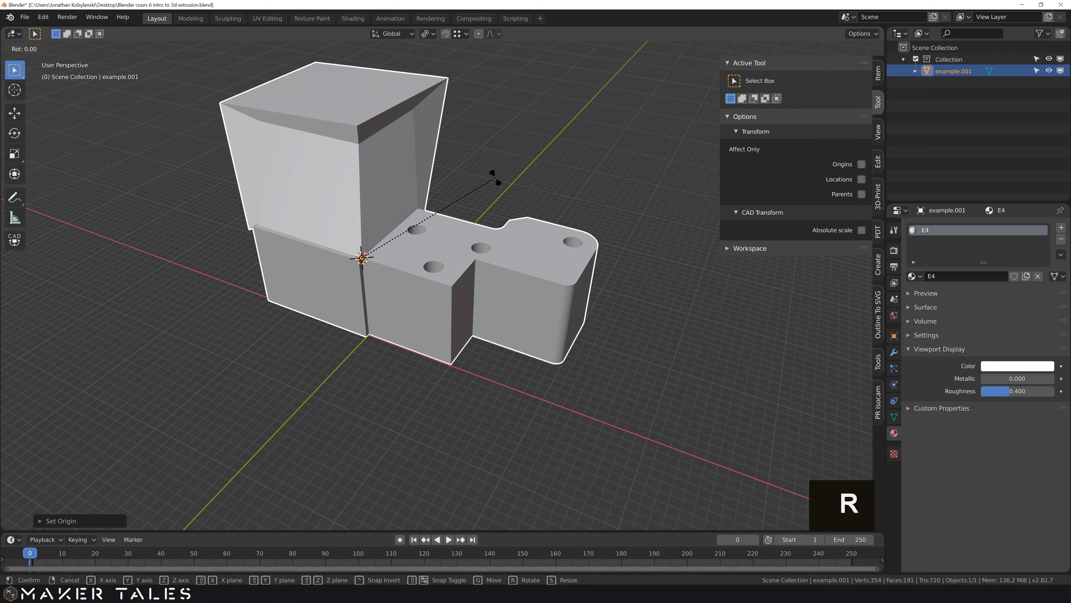
pyautogui.press('z')
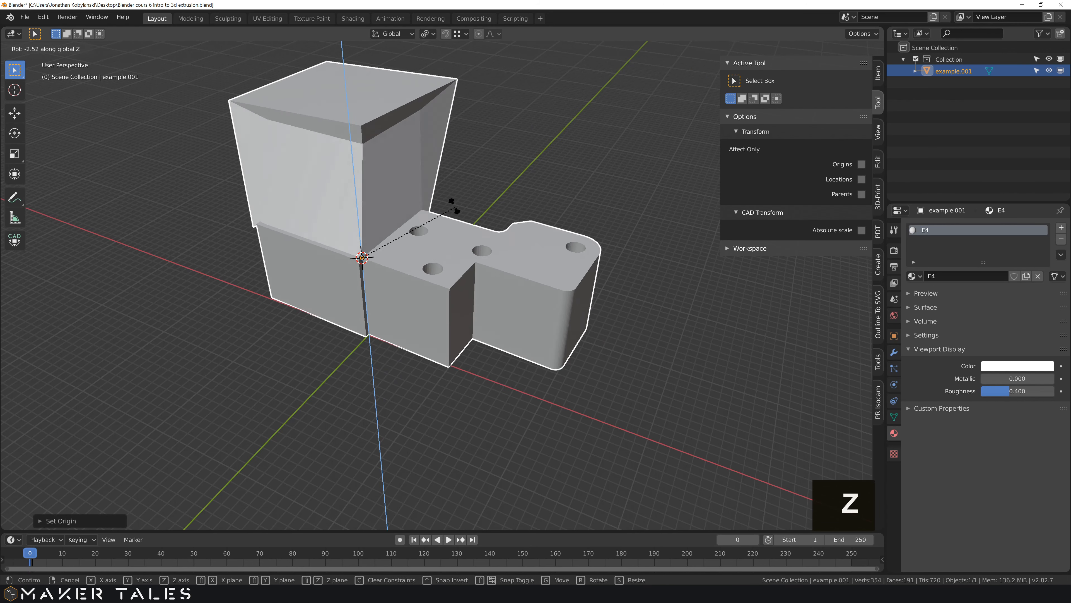
pyautogui.click(444, 177)
pyautogui.hotkey('ctrl', 'z')
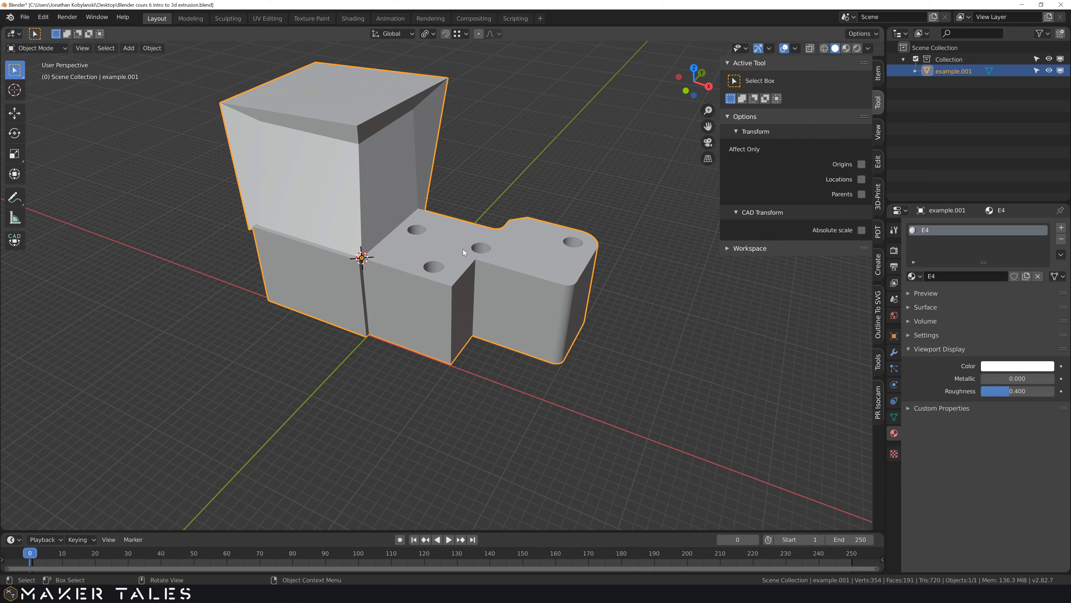
# - Place the 3D cursor on the rounded block's front face, try rotating the part around global Z through its own origin, and undo the rotation
pyautogui.keyDown('shift'); pyautogui.rightClick(529, 299); pyautogui.keyUp('shift')
pyautogui.press('r')
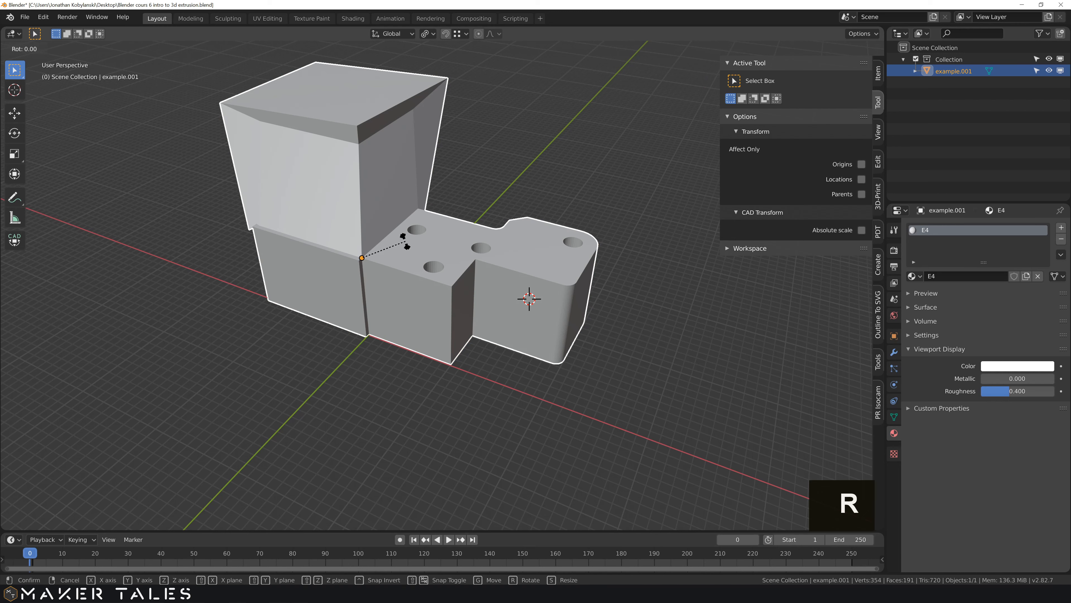
pyautogui.press('z')
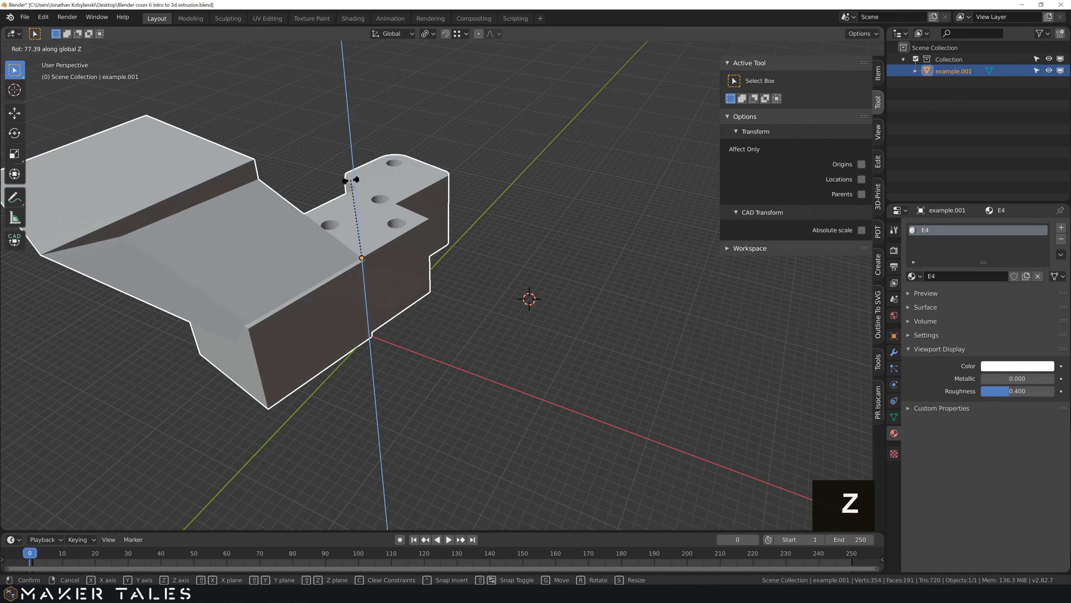
pyautogui.click(401, 262)
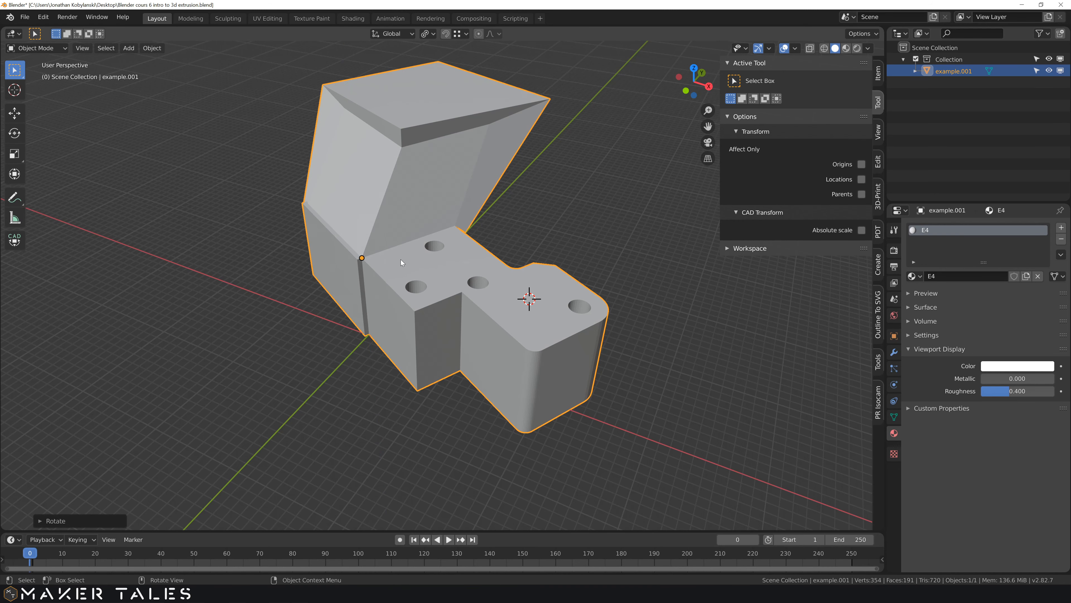
pyautogui.hotkey('ctrl', 'z')
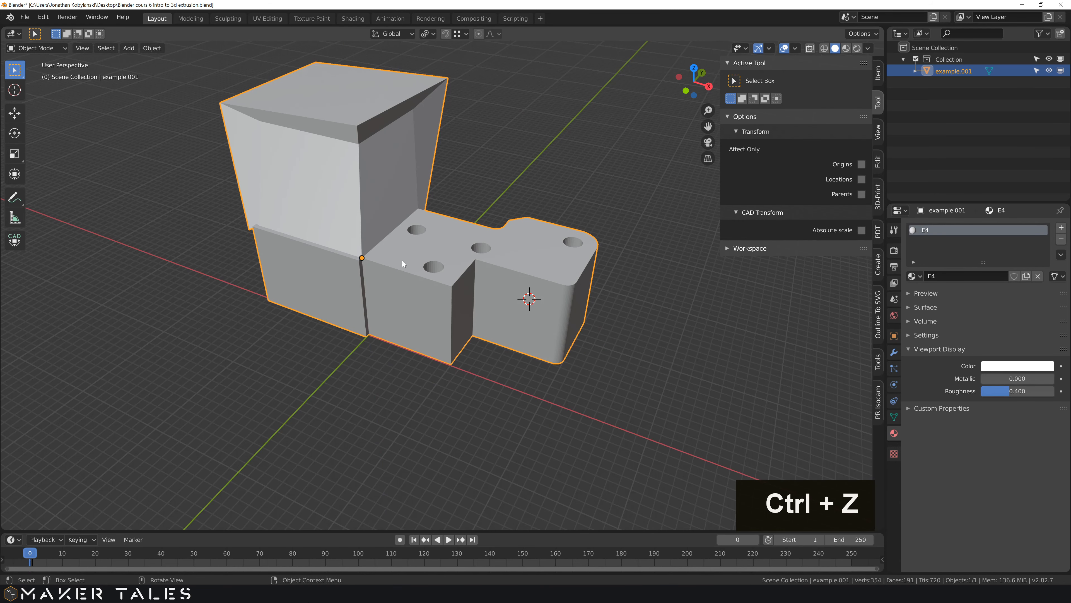
# - Snap the 3D cursor to the active part's origin, and move it on to the world origin
pyautogui.moveTo(427, 247); pyautogui.dragTo(450, 245, button='middle')
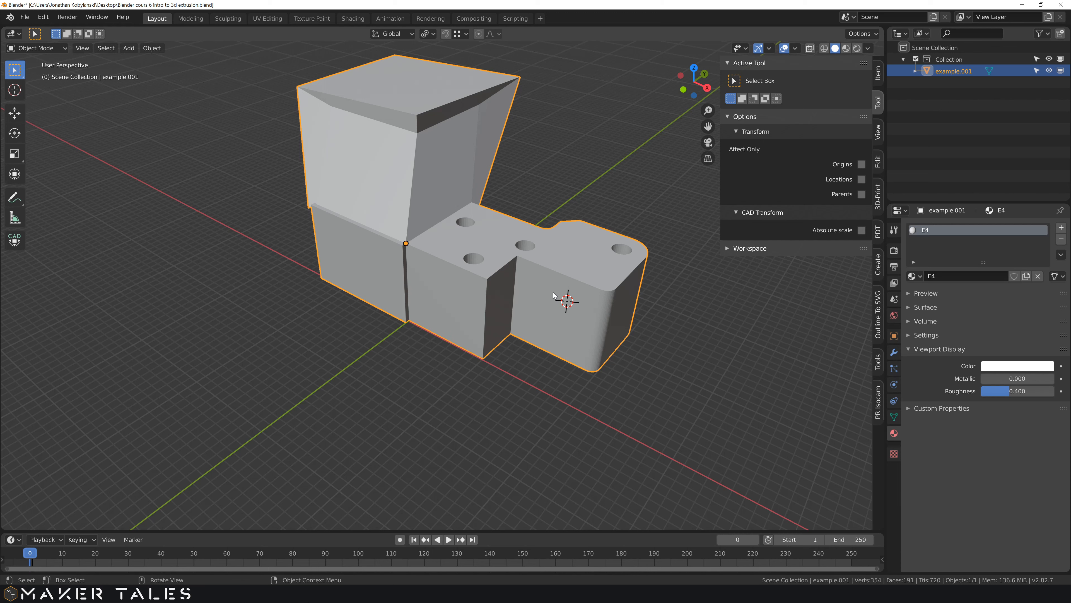
pyautogui.hotkey('shift', 's')
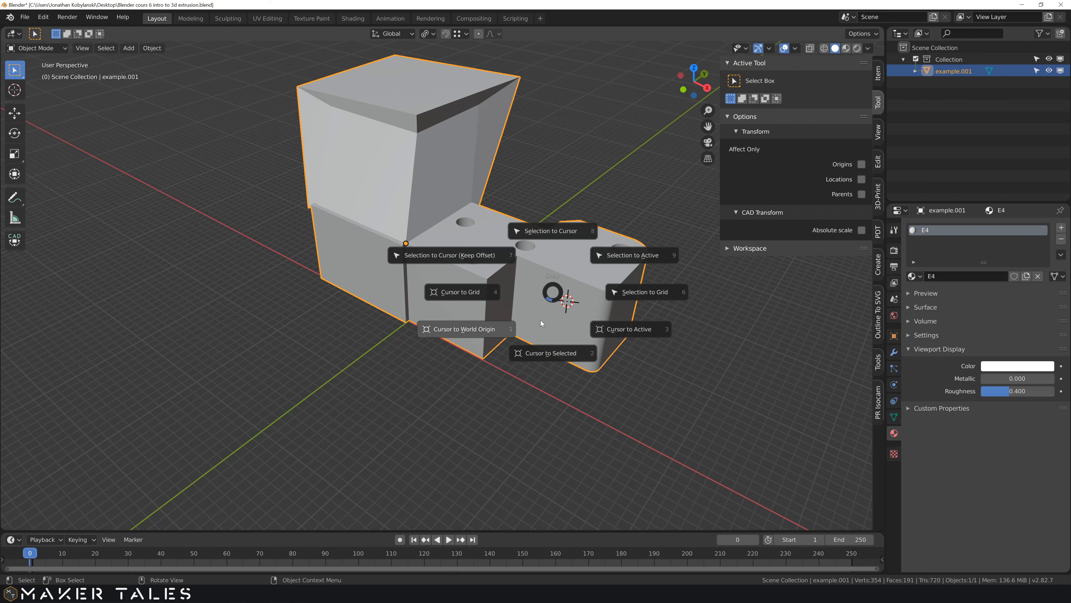
pyautogui.click(629, 330)
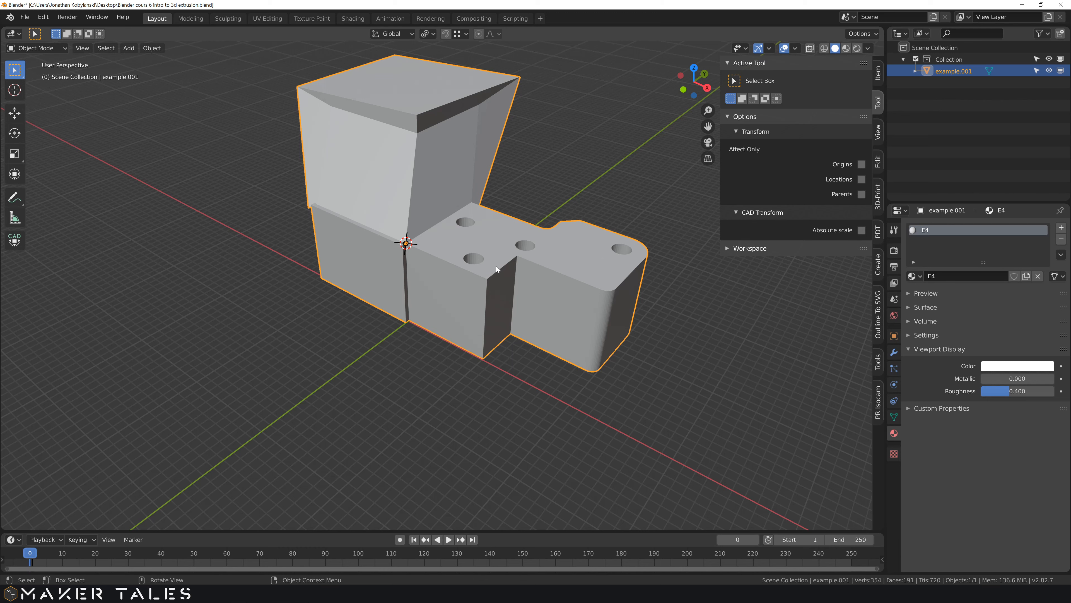
pyautogui.hotkey('shift', 's')
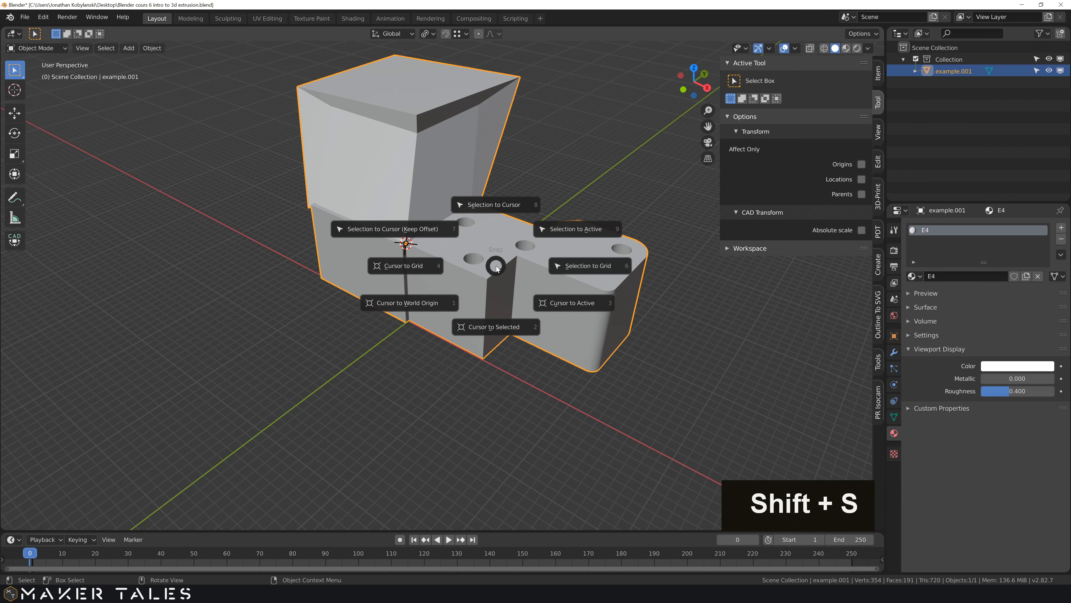
pyautogui.click(409, 304)
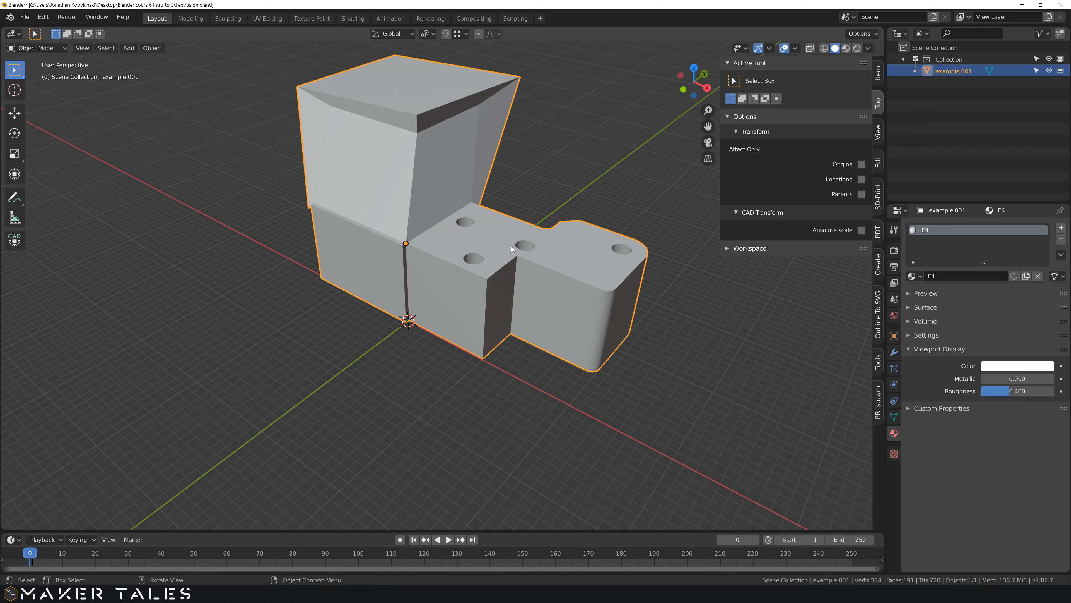
# - Place the 3D cursor on the slanted block's top face, and reset it to the world origin while framing the whole part
pyautogui.keyDown('shift'); pyautogui.rightClick(390, 65); pyautogui.keyUp('shift')
pyautogui.scroll(-5, 452, 113)
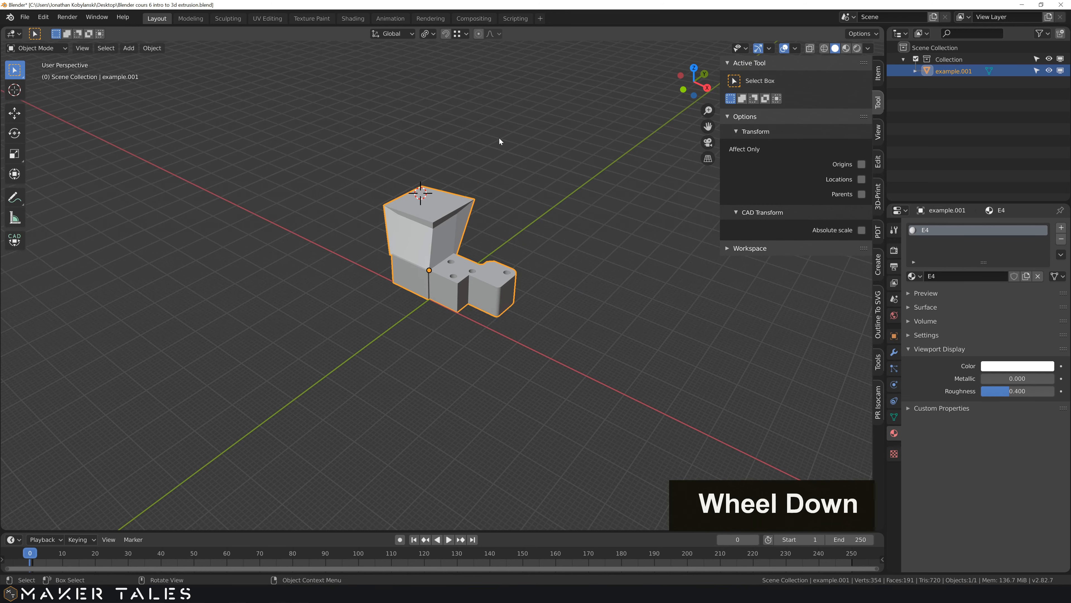
pyautogui.keyDown('shift'); pyautogui.moveTo(499, 138); pyautogui.dragTo(216, 293, button='middle'); pyautogui.keyUp('shift')
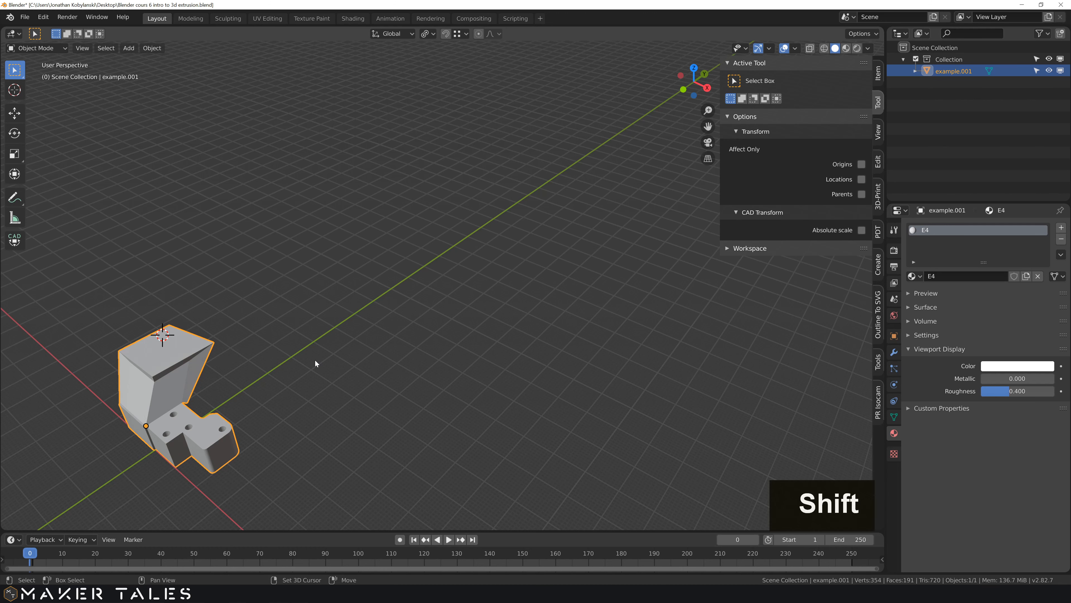
pyautogui.hotkey('shift', 'c')
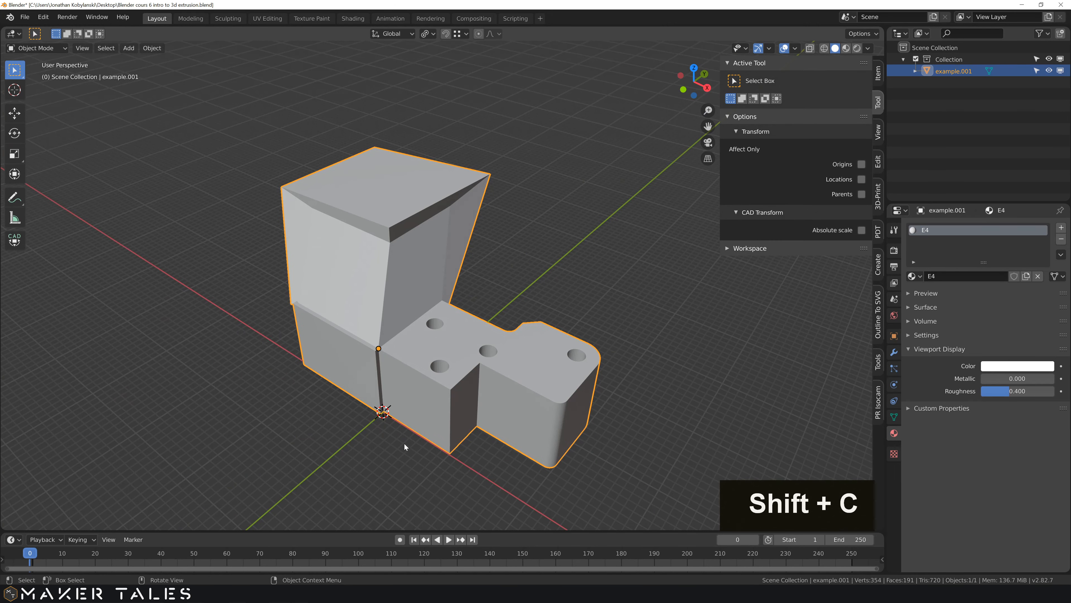
pyautogui.moveTo(404, 444); pyautogui.dragTo(423, 411, button='middle')
pyautogui.moveTo(450, 325); pyautogui.dragTo(436, 320, button='middle')
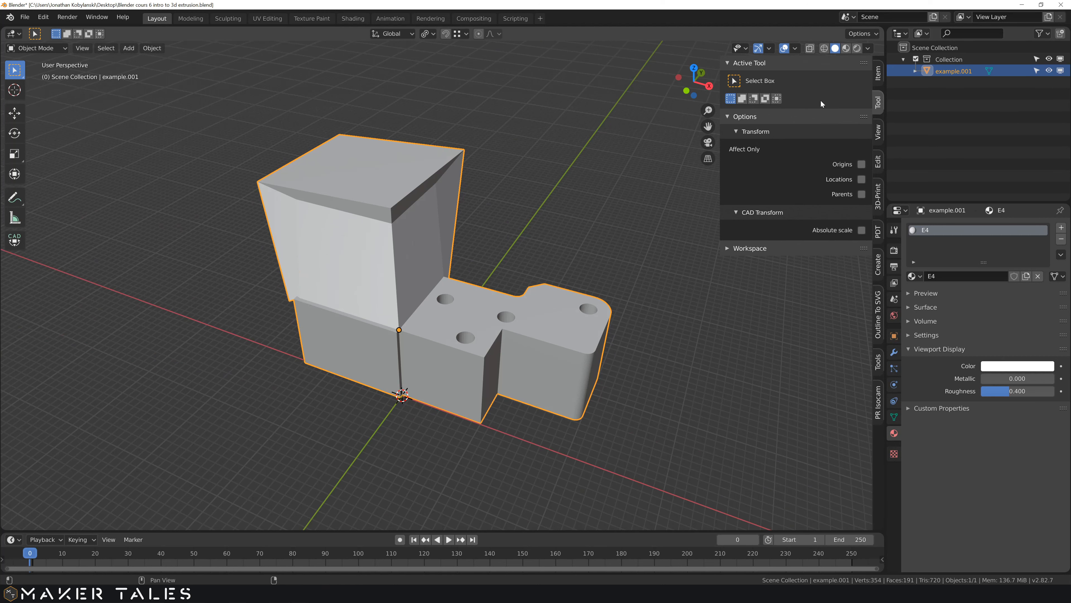
# - Show the part's transform values, try setting its Z location to 0 mm, and undo the move
pyautogui.click(879, 74)
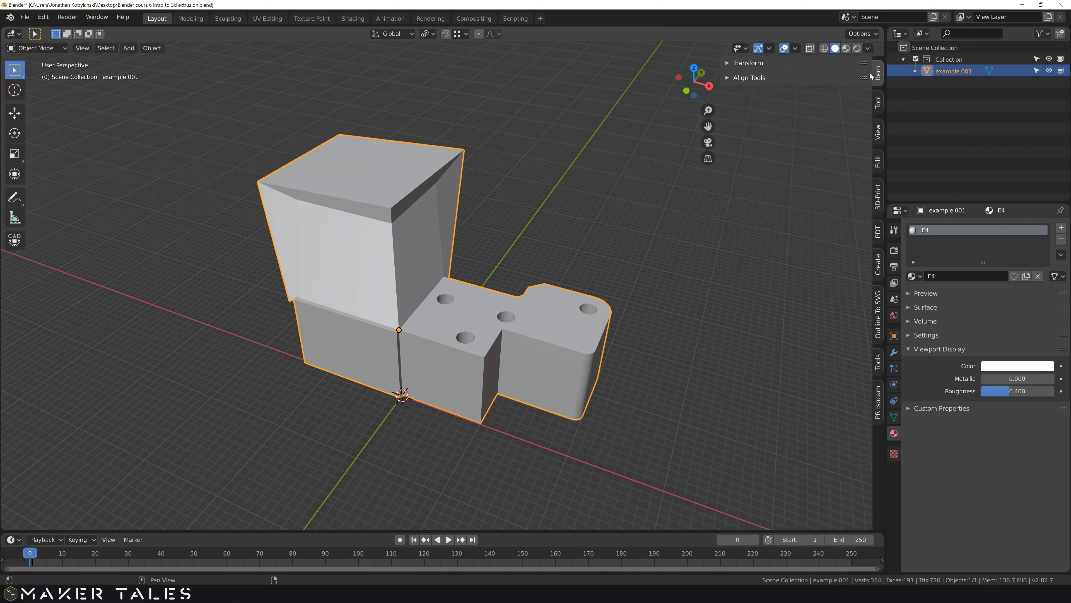
pyautogui.click(746, 67)
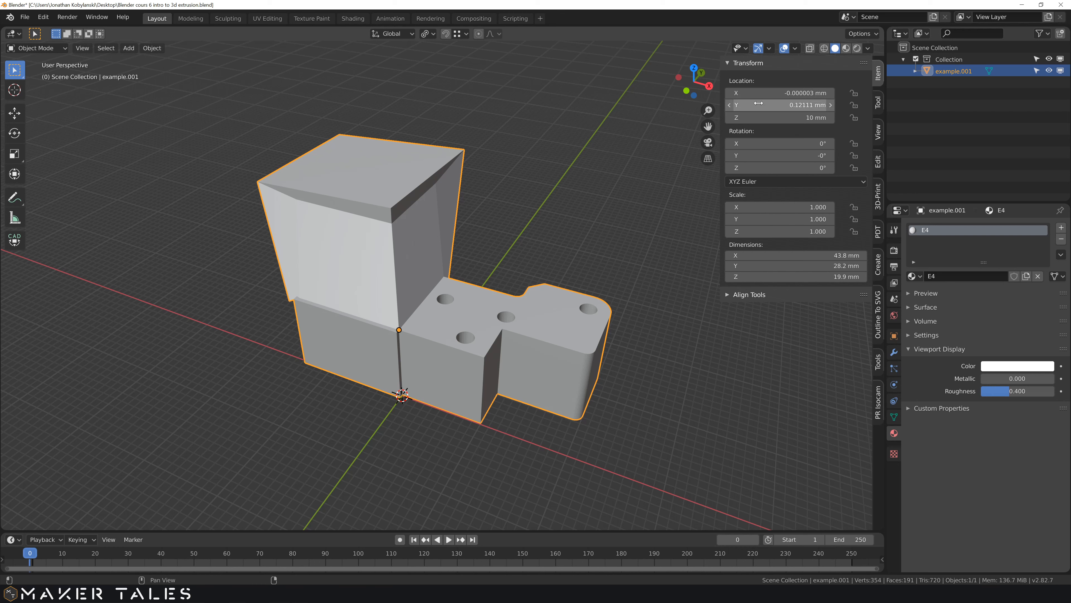
pyautogui.click(769, 117)
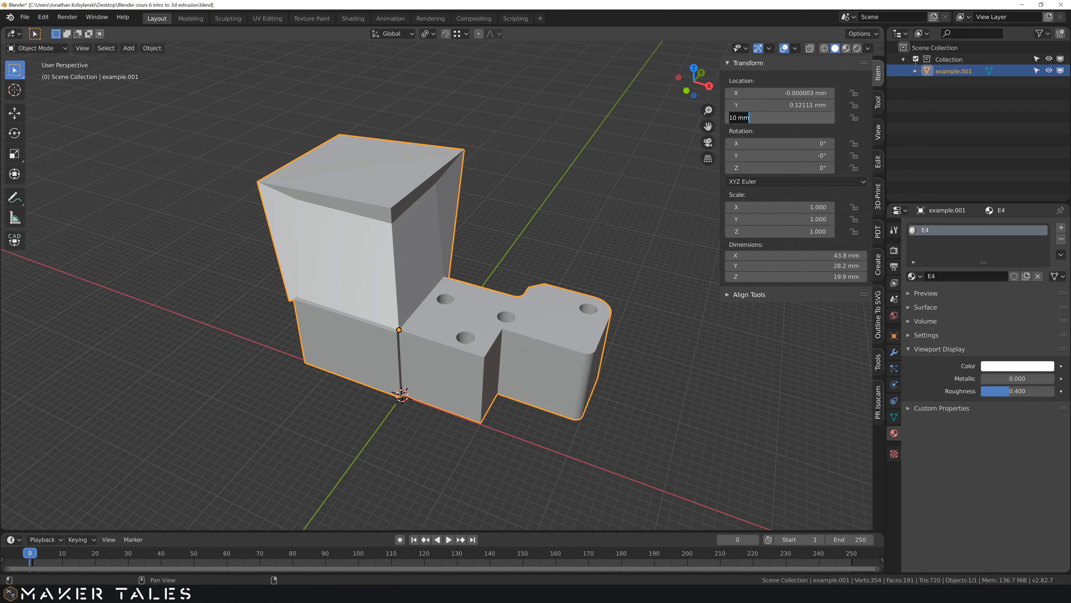
pyautogui.write('0')
pyautogui.press('Return')
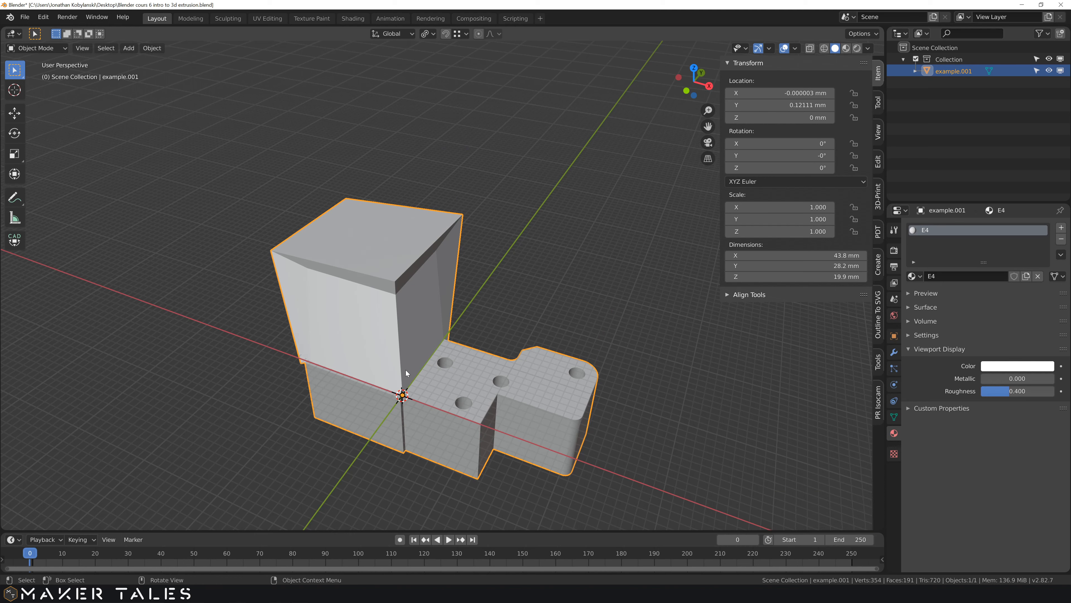
pyautogui.hotkey('ctrl', 'z')
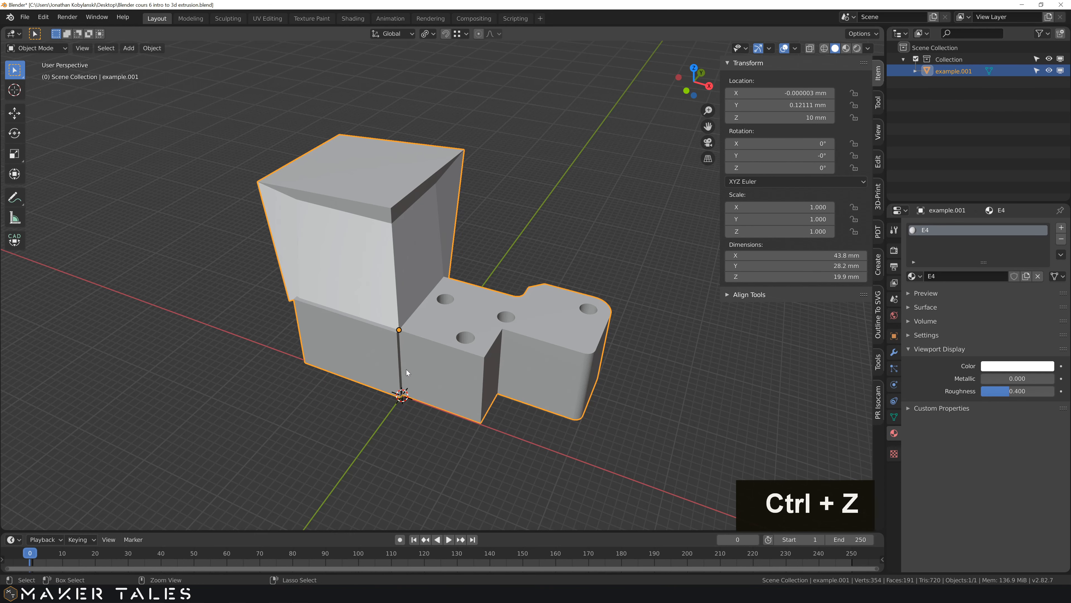
# - Set the part's origin to the 3D cursor at the world origin, and enter Edit Mode on the part
pyautogui.rightClick(439, 337)
pyautogui.moveTo(439, 337)
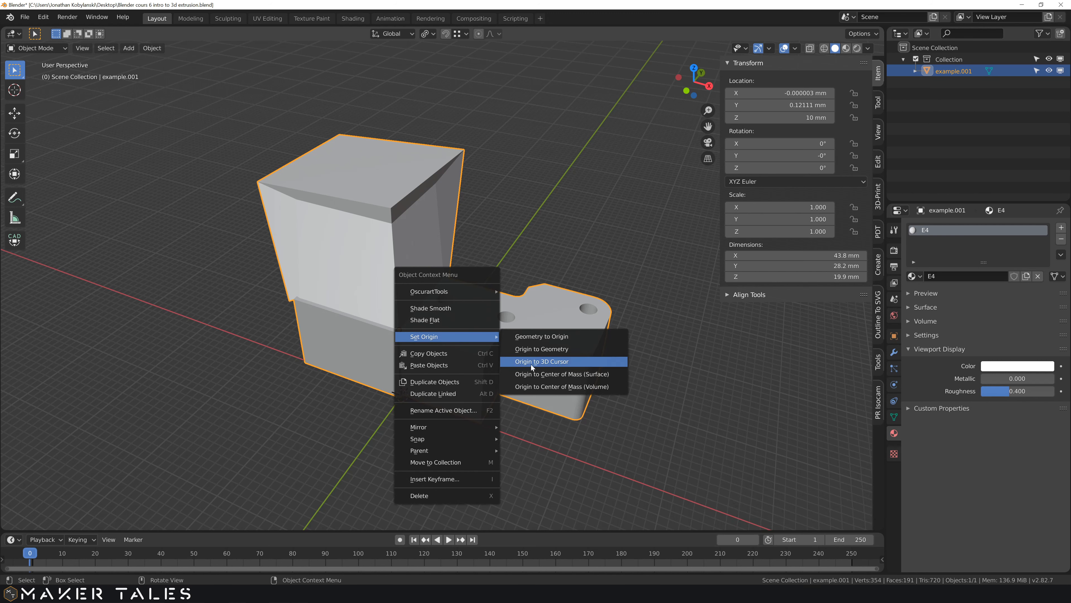
pyautogui.click(556, 363)
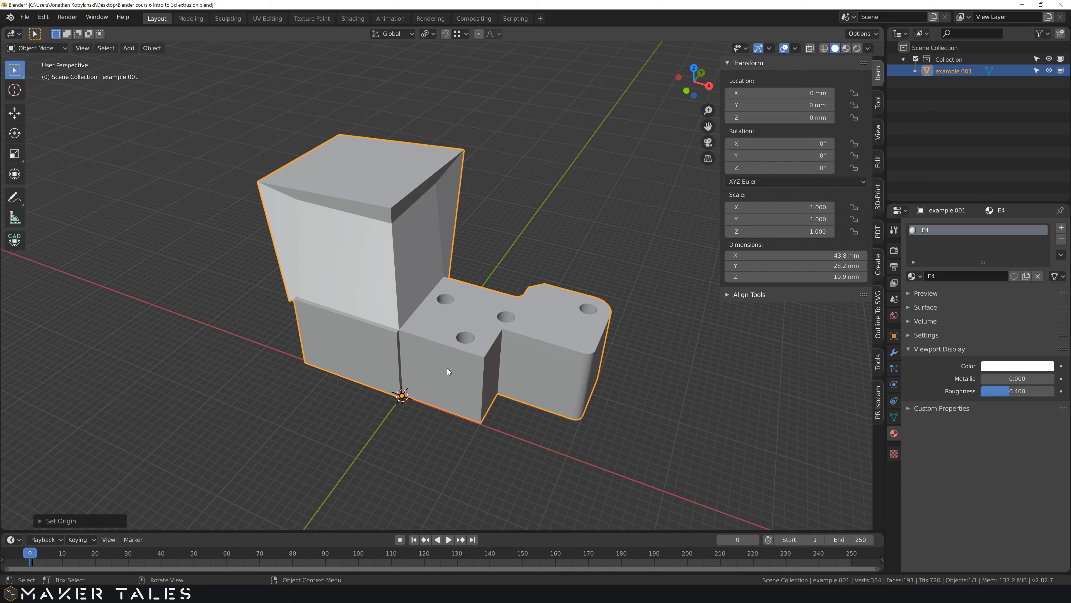
pyautogui.moveTo(495, 341); pyautogui.dragTo(460, 355, button='middle')
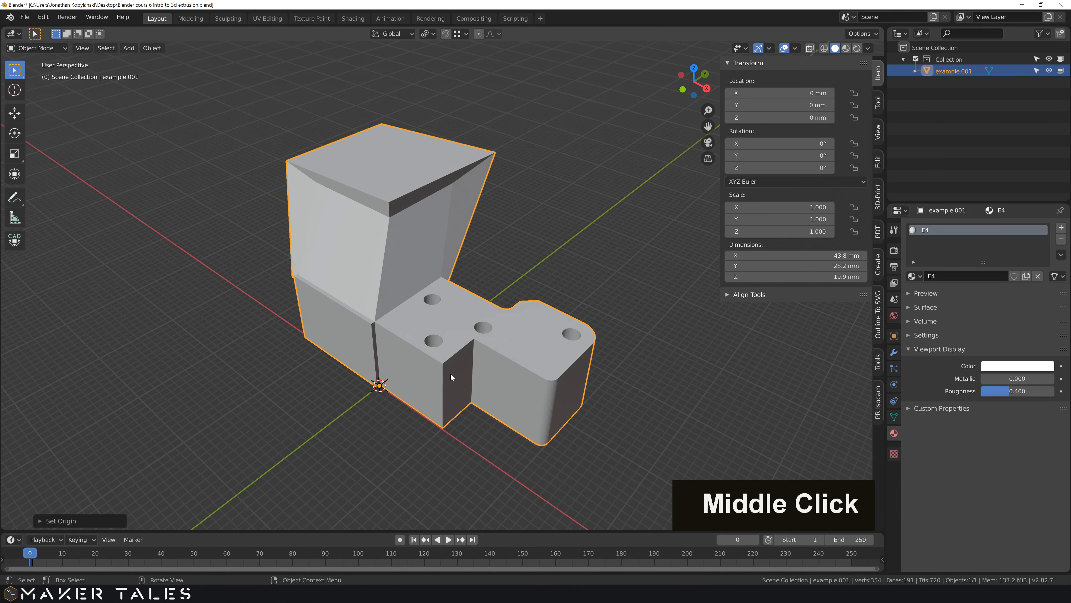
pyautogui.press('Tab')
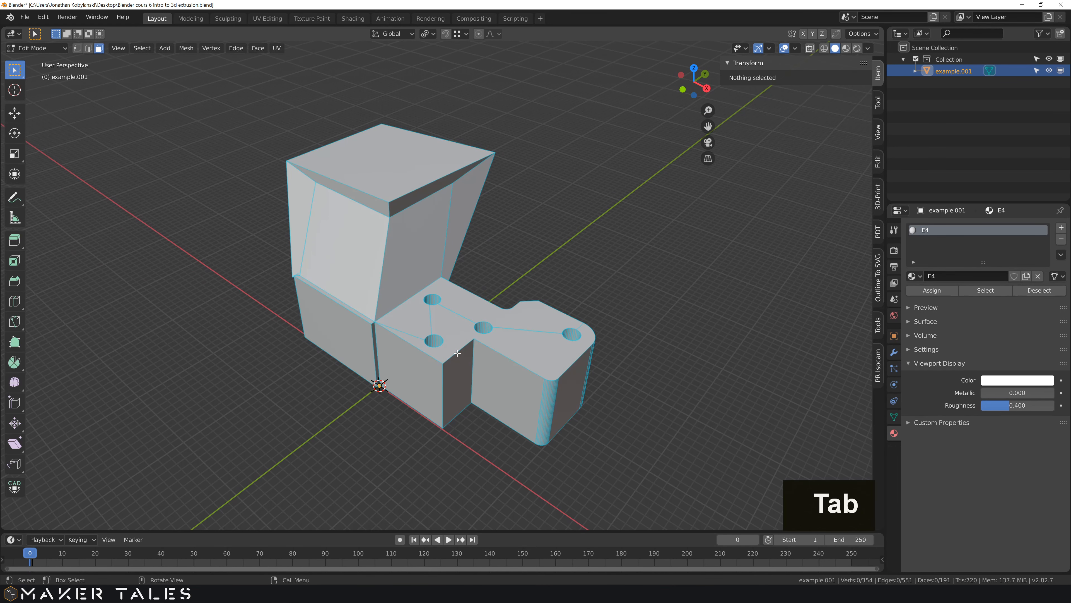